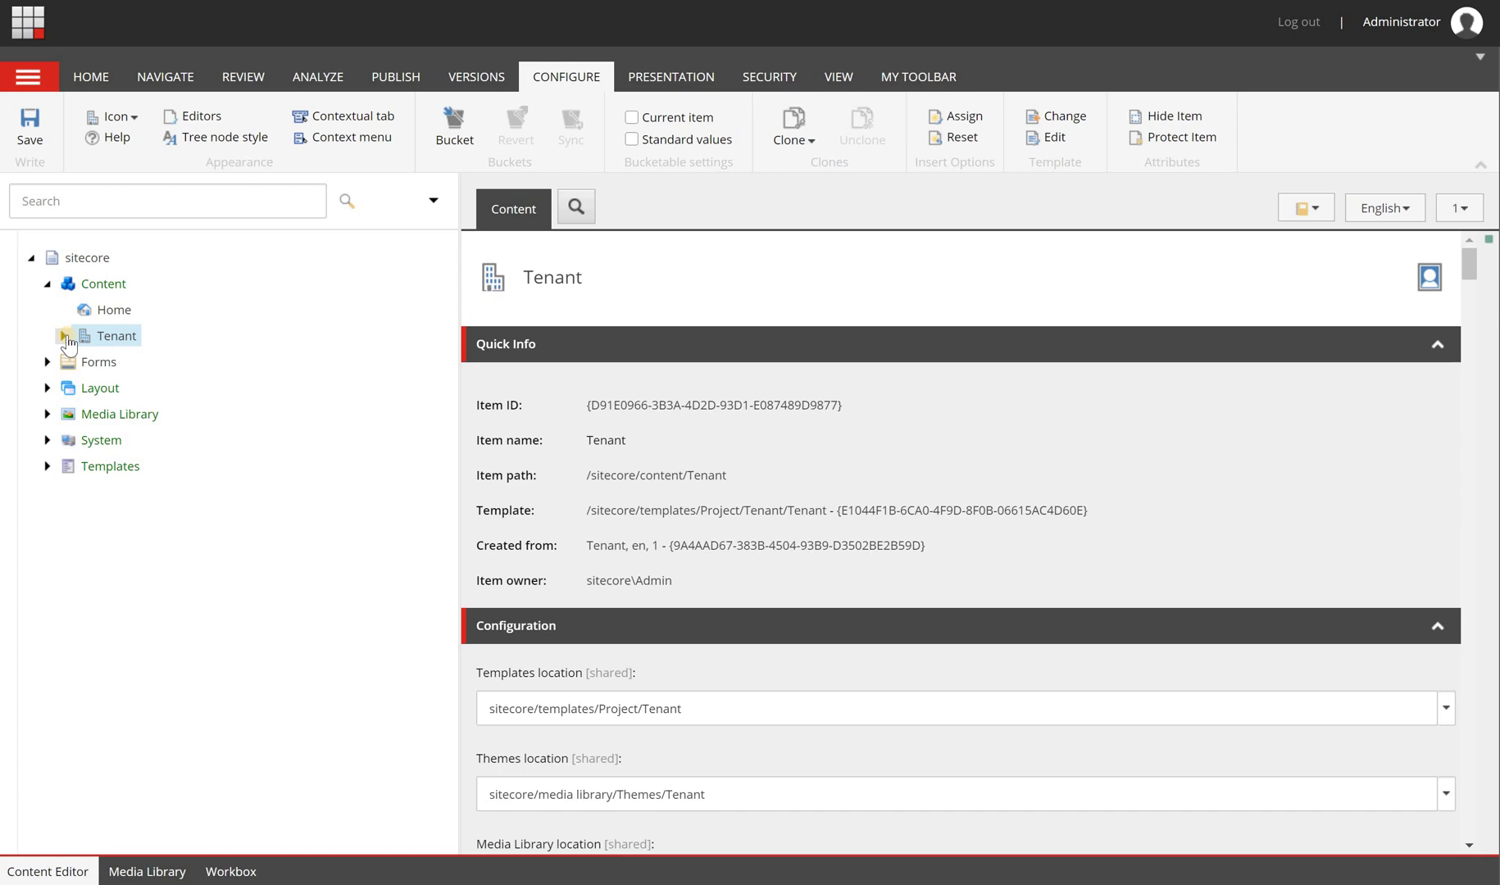
Expand the Tenant item in the content tree to reveal its DMP Site
{"action": "left_click", "coordinate": [64, 336]}
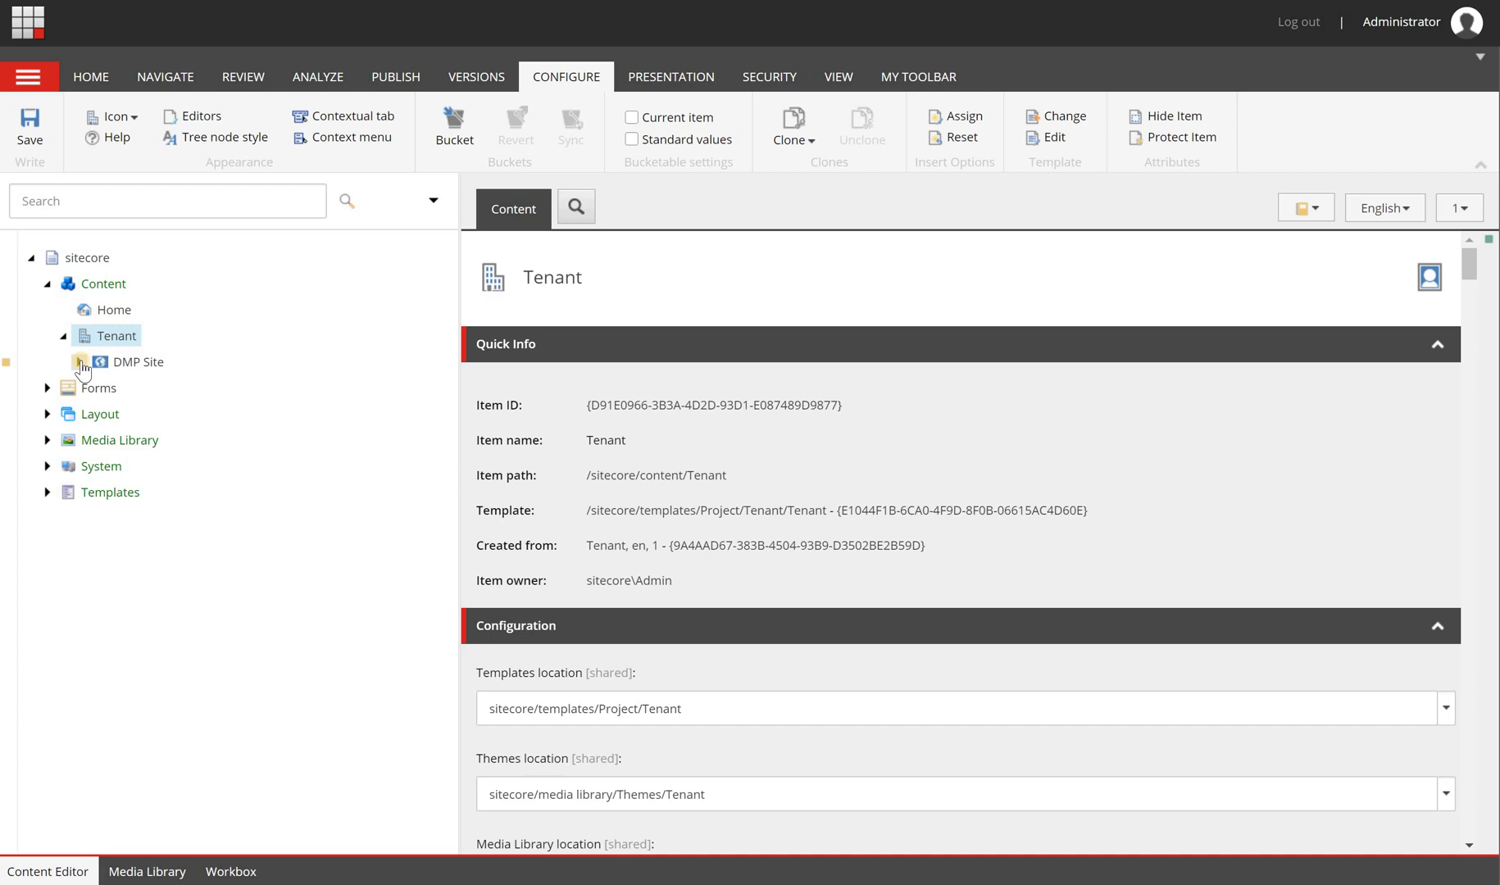
{"action": "right_click", "coordinate": [230, 345]}
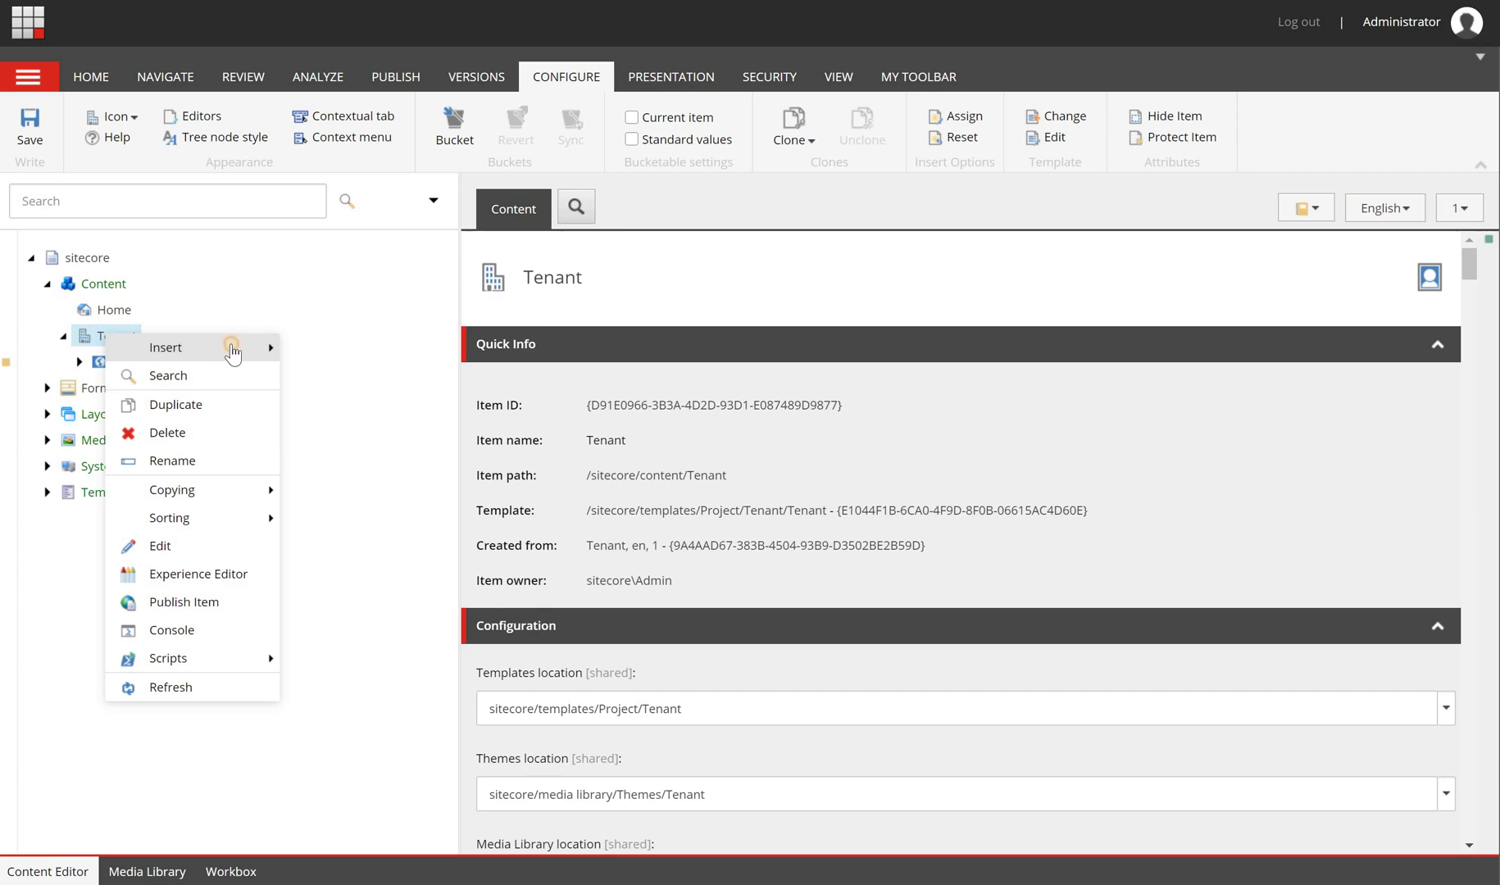
{"action": "left_click", "coordinate": [233, 348]}
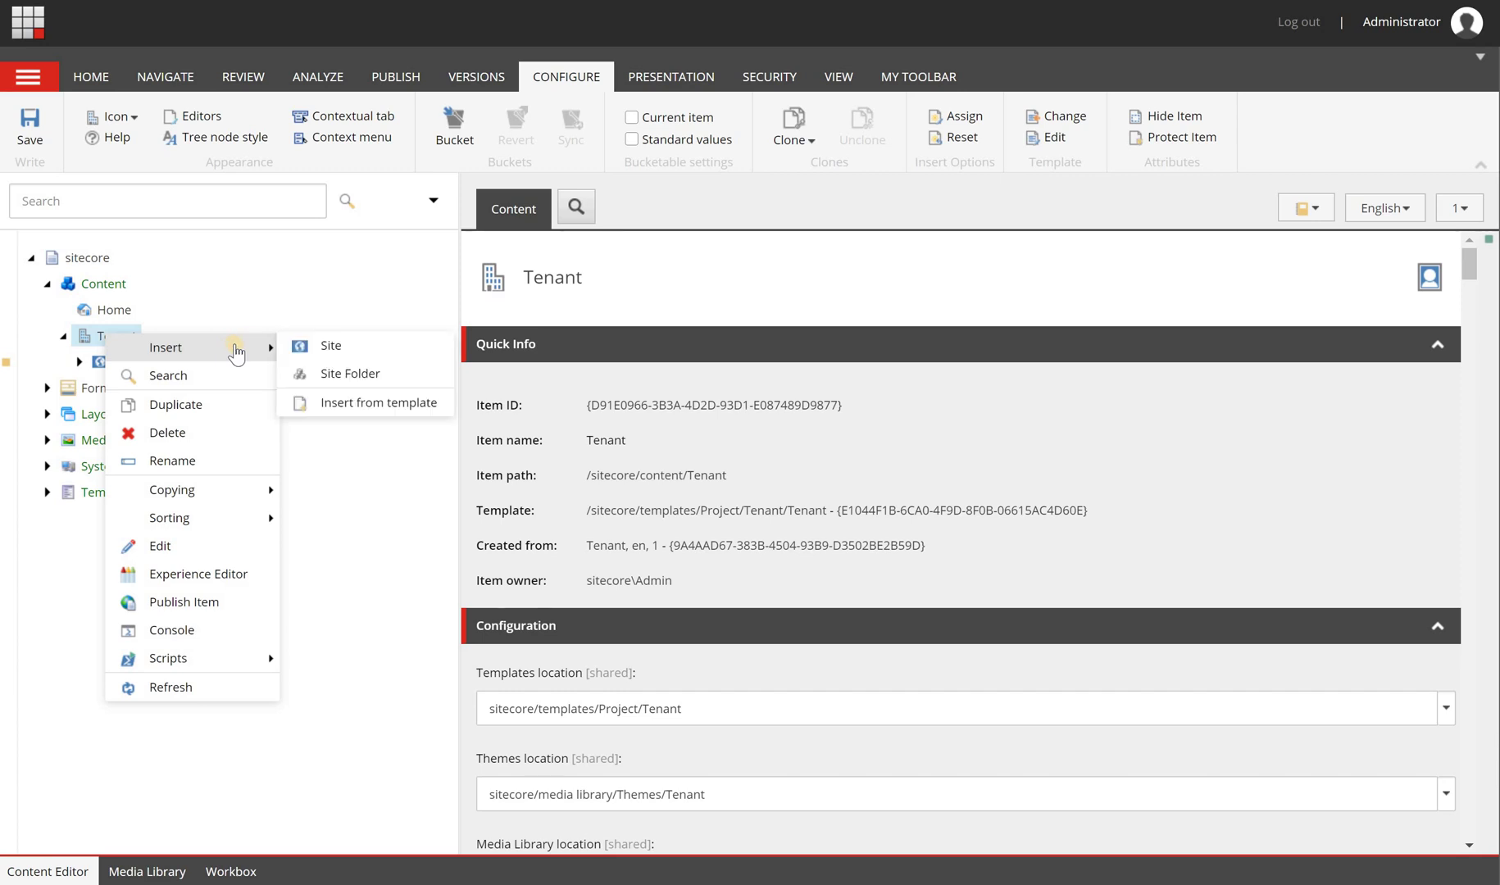
{"action": "left_click", "coordinate": [366, 344]}
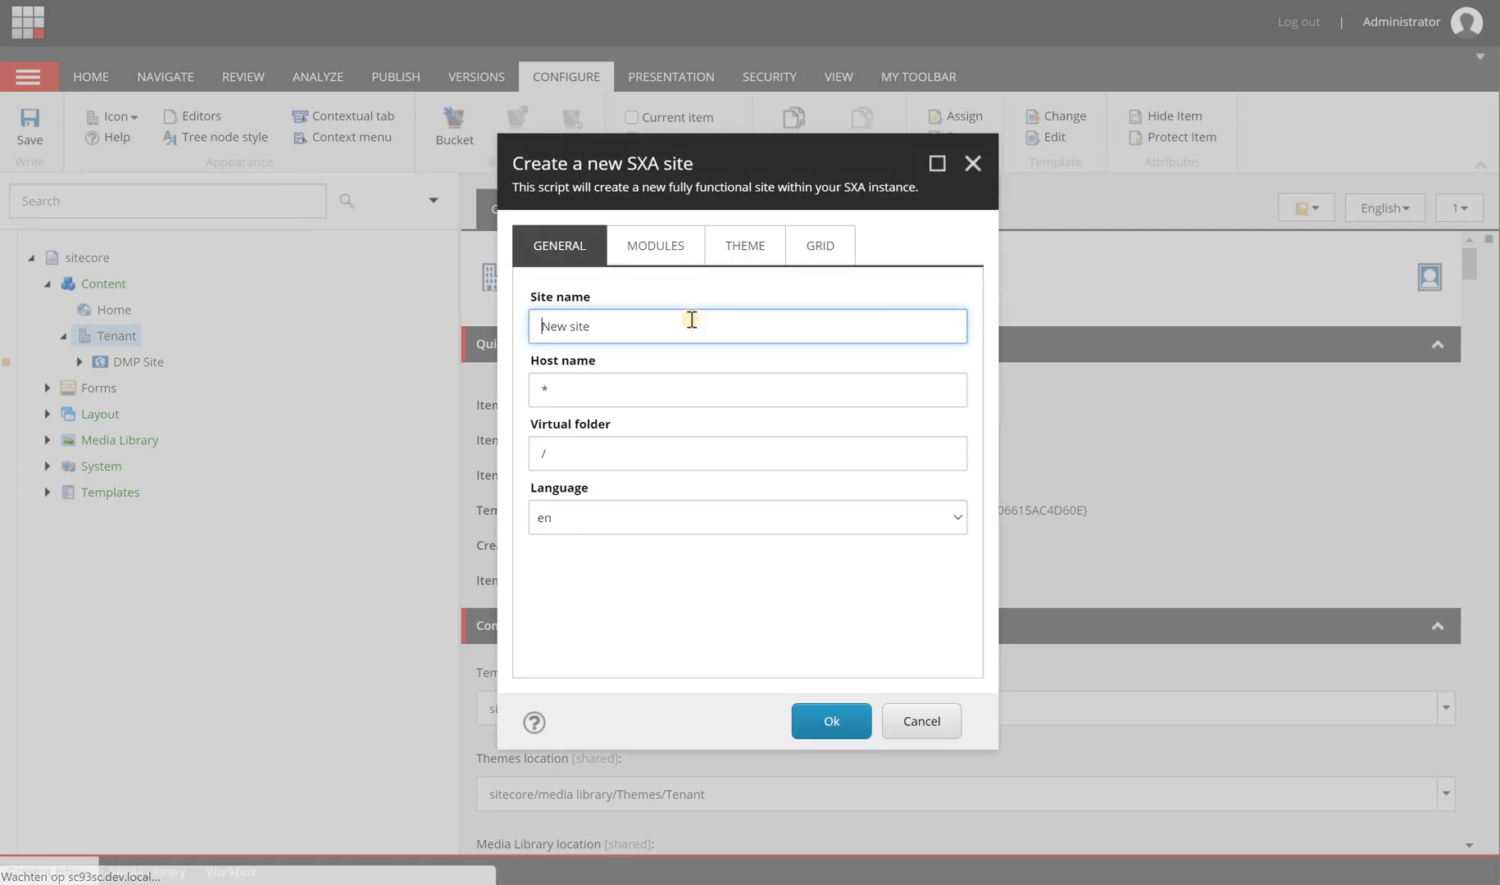
{"action": "left_click", "coordinate": [666, 244]}
{"action": "left_click", "coordinate": [602, 490]}
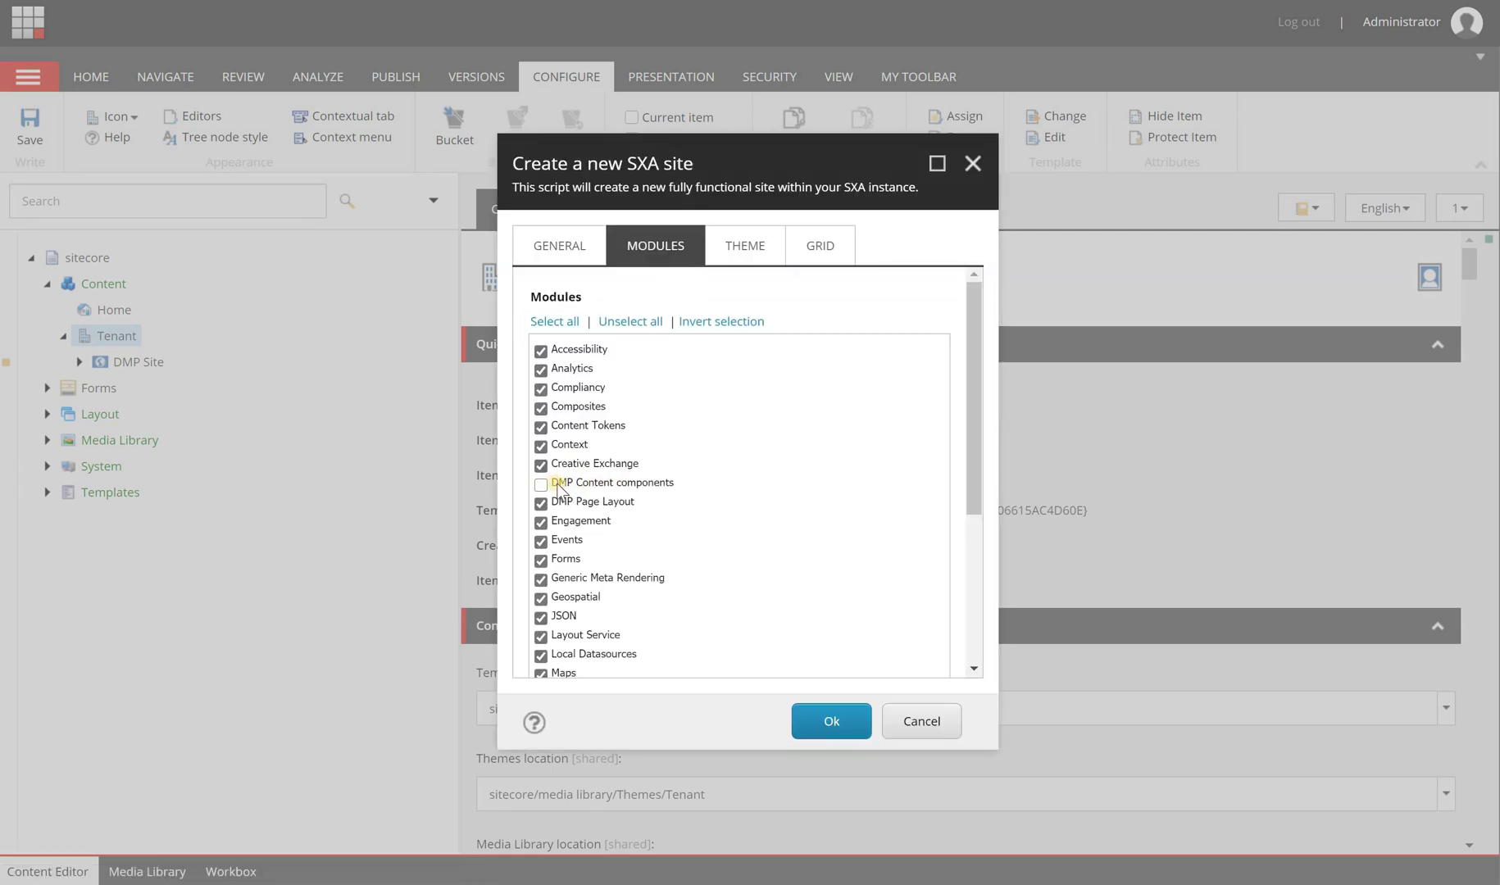
{"action": "left_click", "coordinate": [820, 245]}
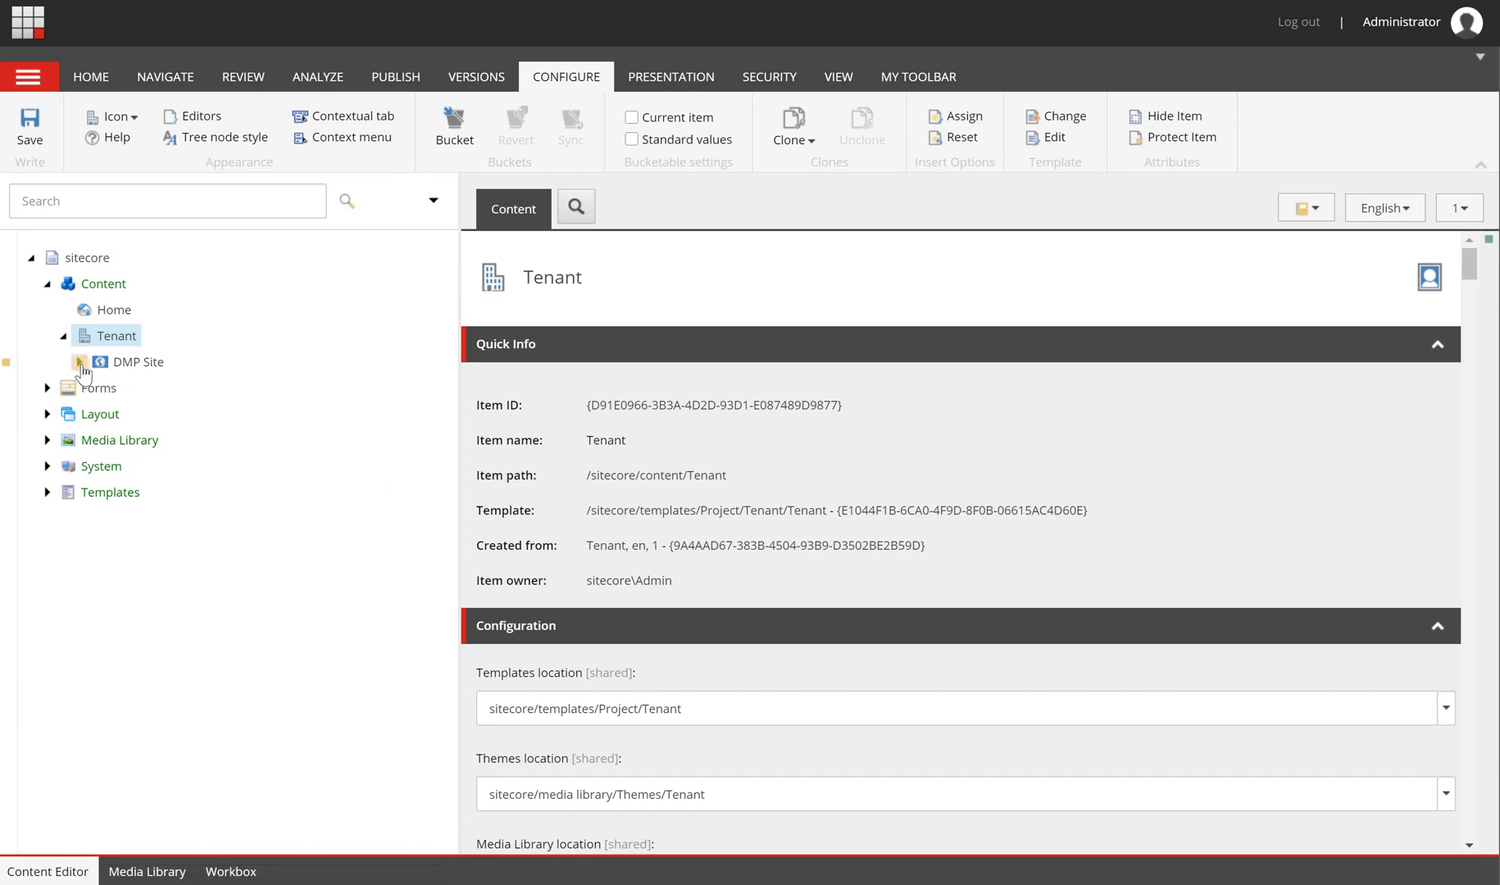
Expand DMP Site and open its Home item
{"action": "left_click", "coordinate": [79, 362]}
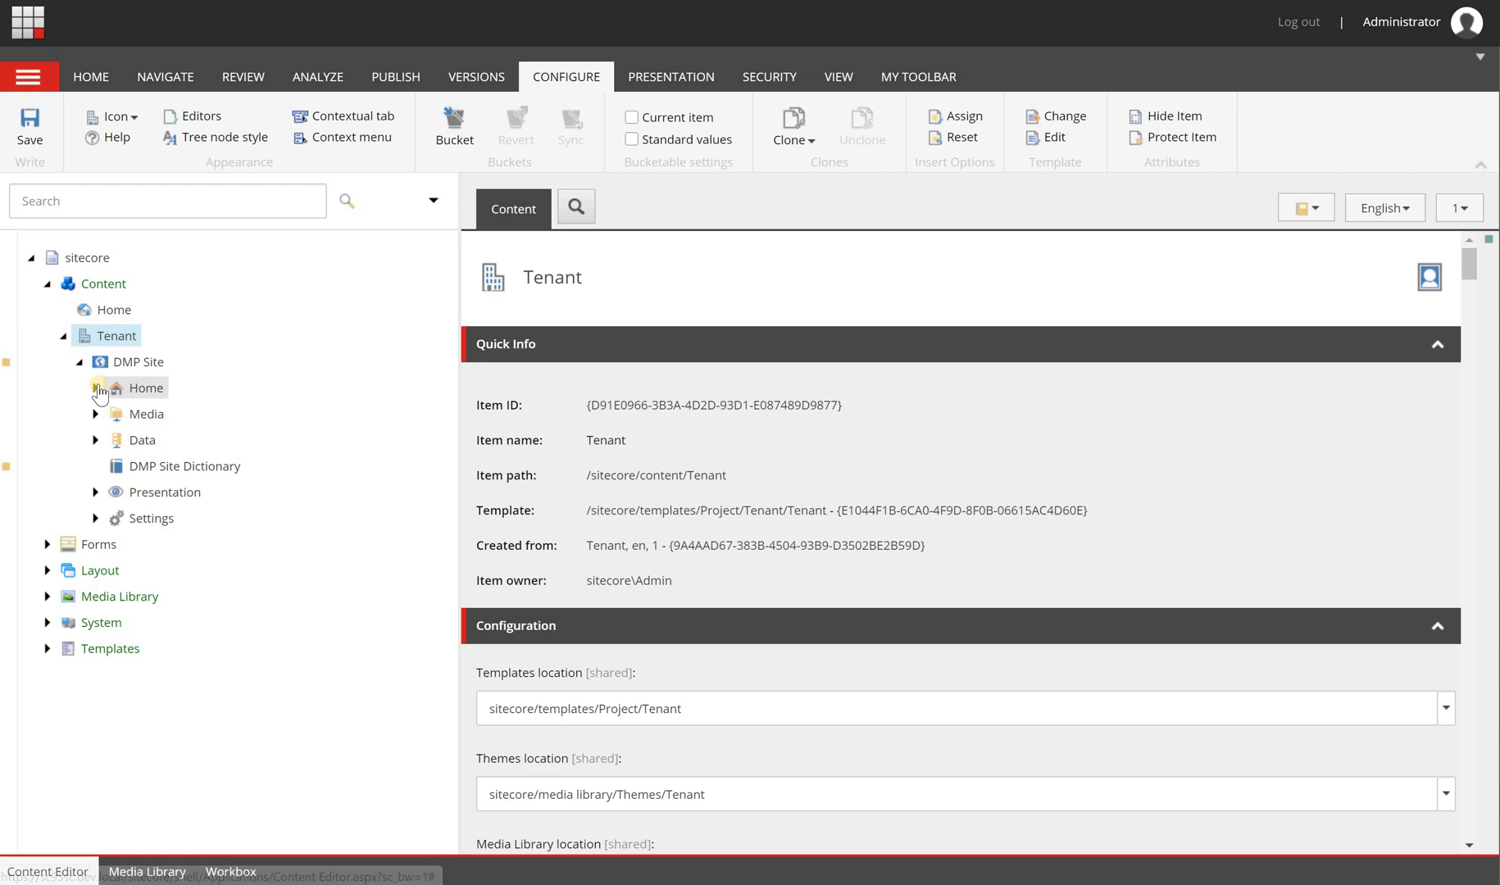
{"action": "left_click", "coordinate": [95, 390]}
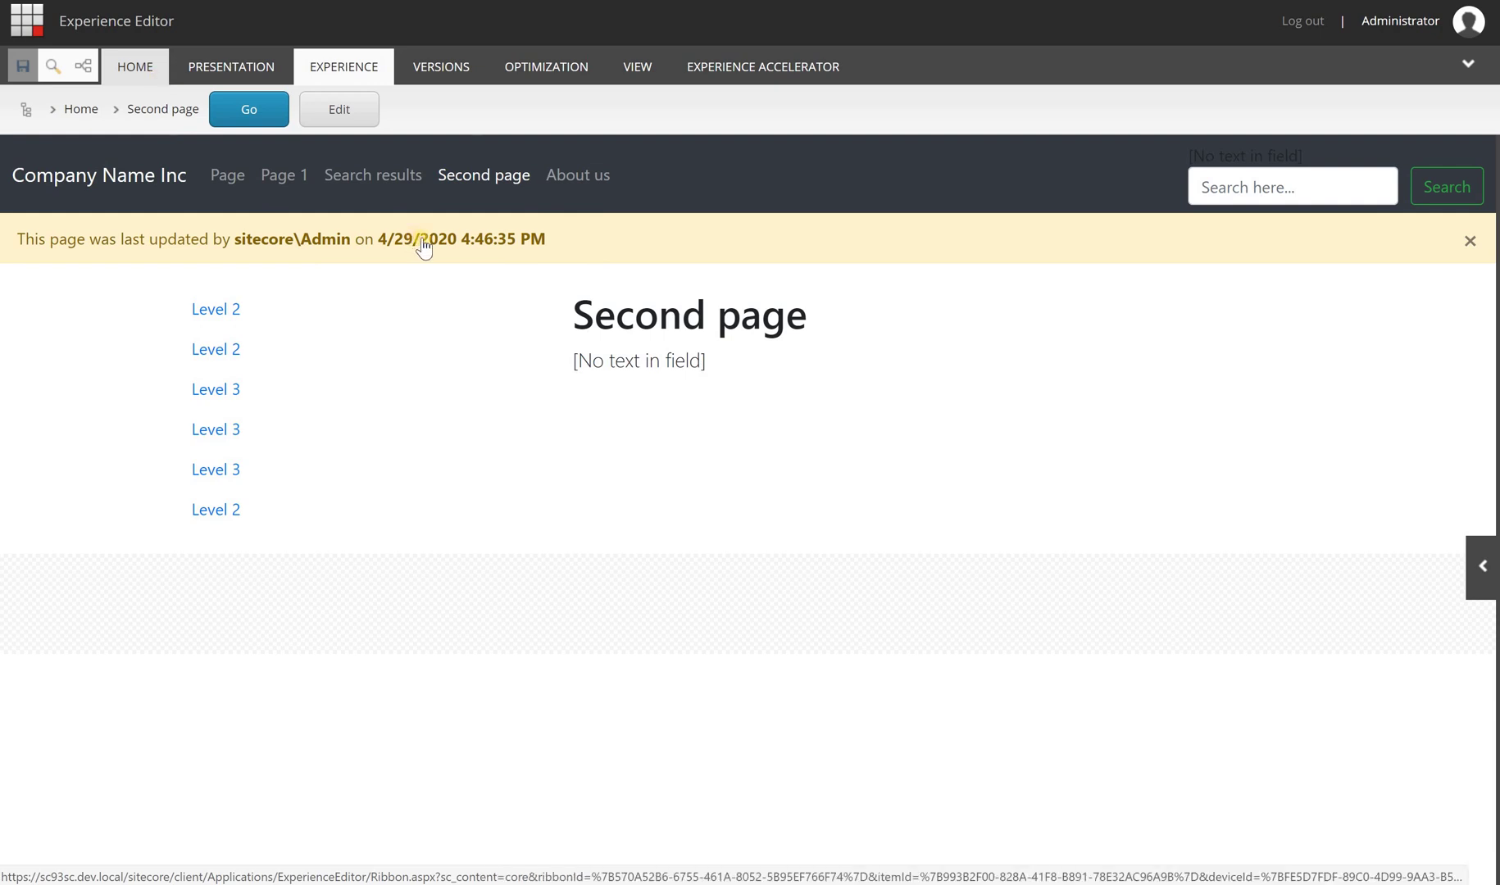
Apply the Default page design to Second page and save, confirming the overwrite
{"action": "left_click", "coordinate": [694, 69]}
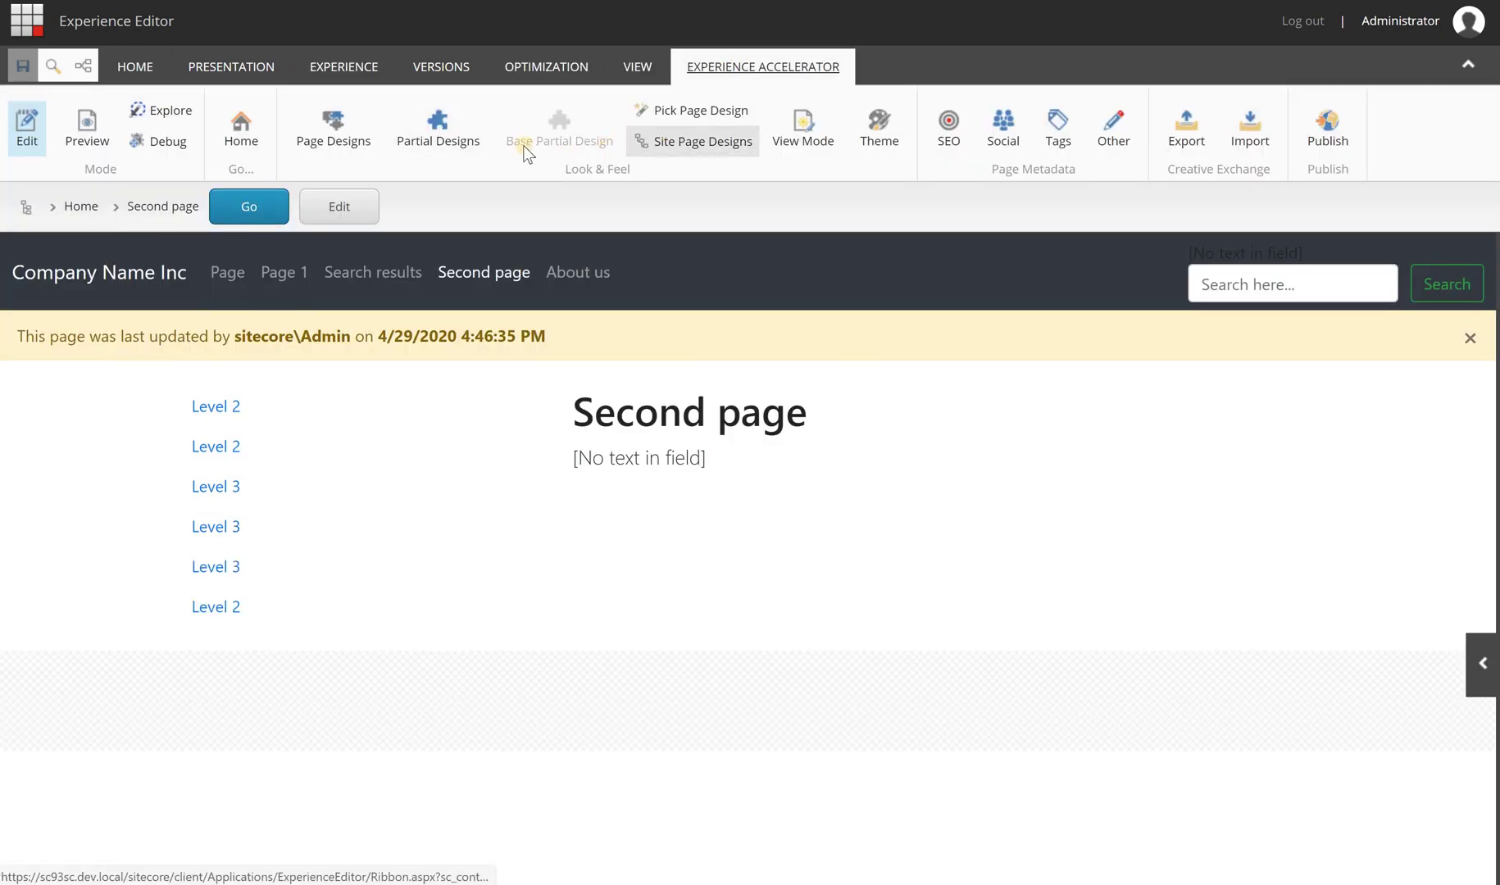
{"action": "left_click", "coordinate": [719, 119]}
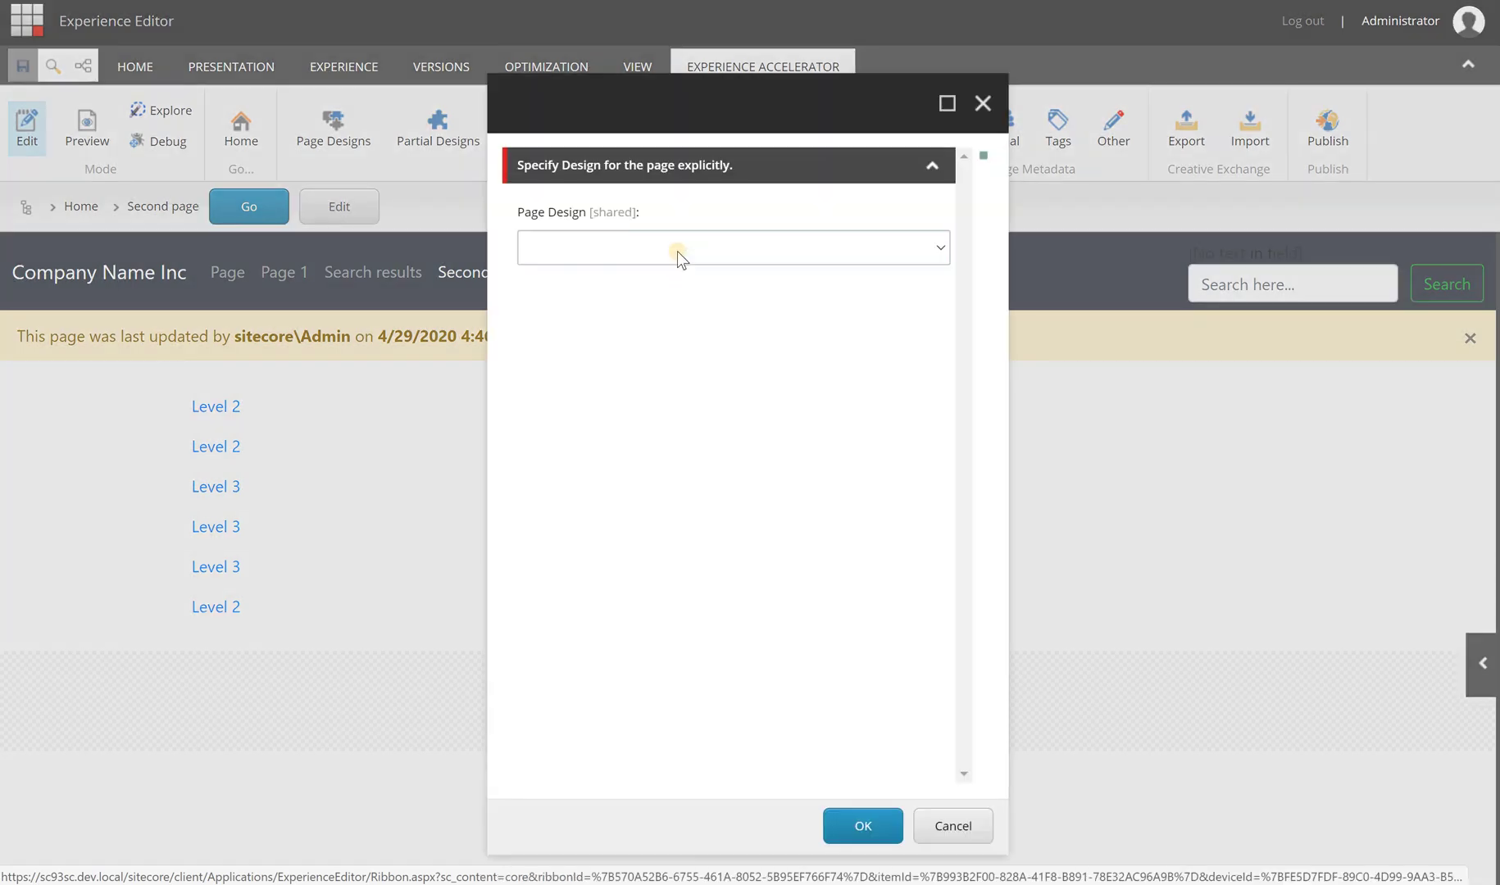
{"action": "left_click", "coordinate": [679, 248]}
{"action": "left_click", "coordinate": [652, 316]}
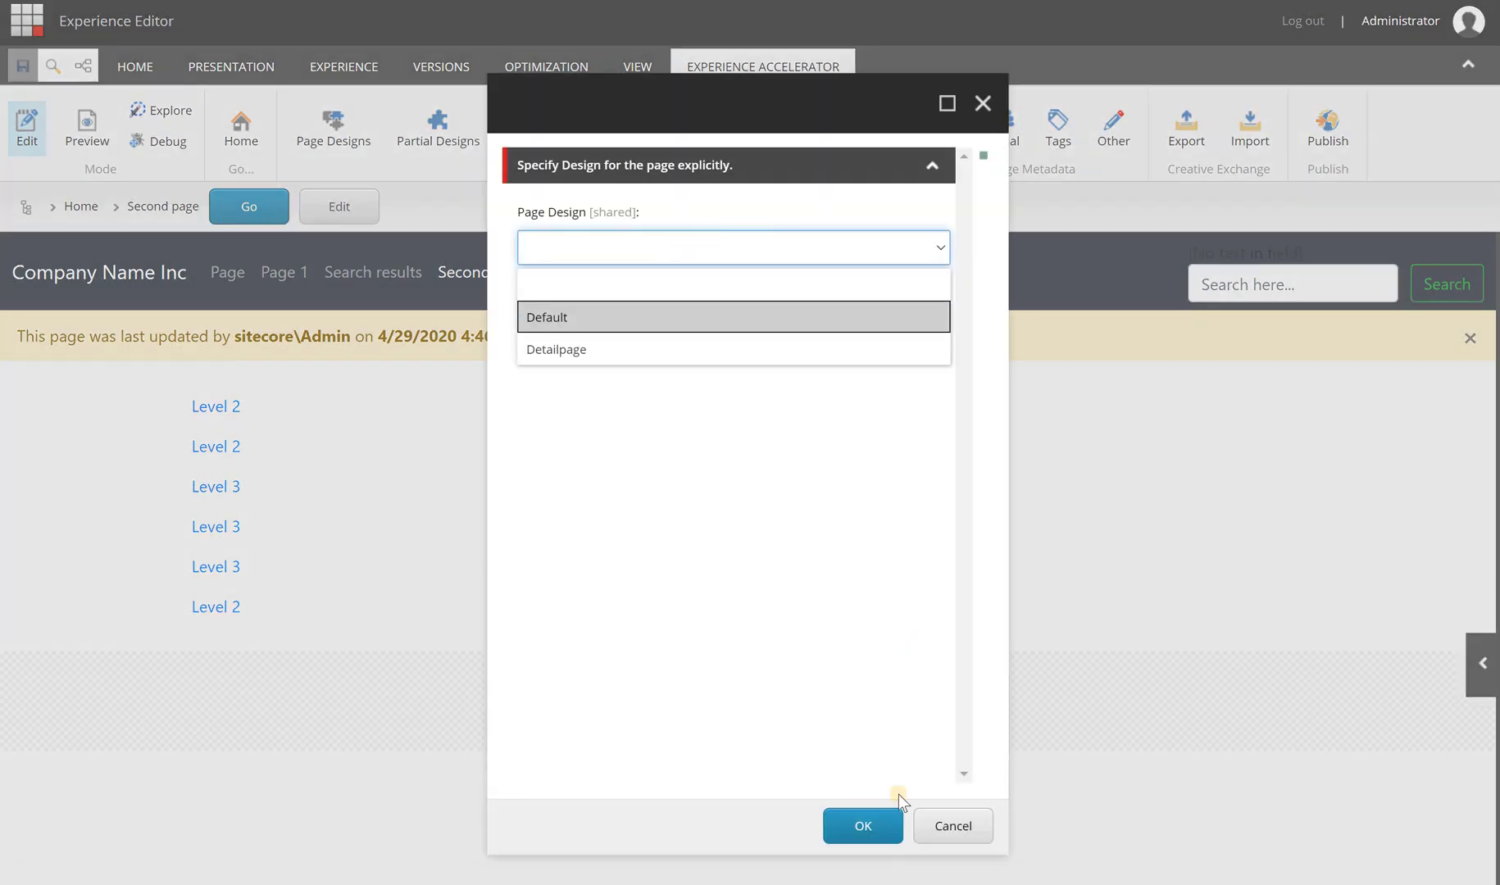
{"action": "left_click", "coordinate": [863, 825]}
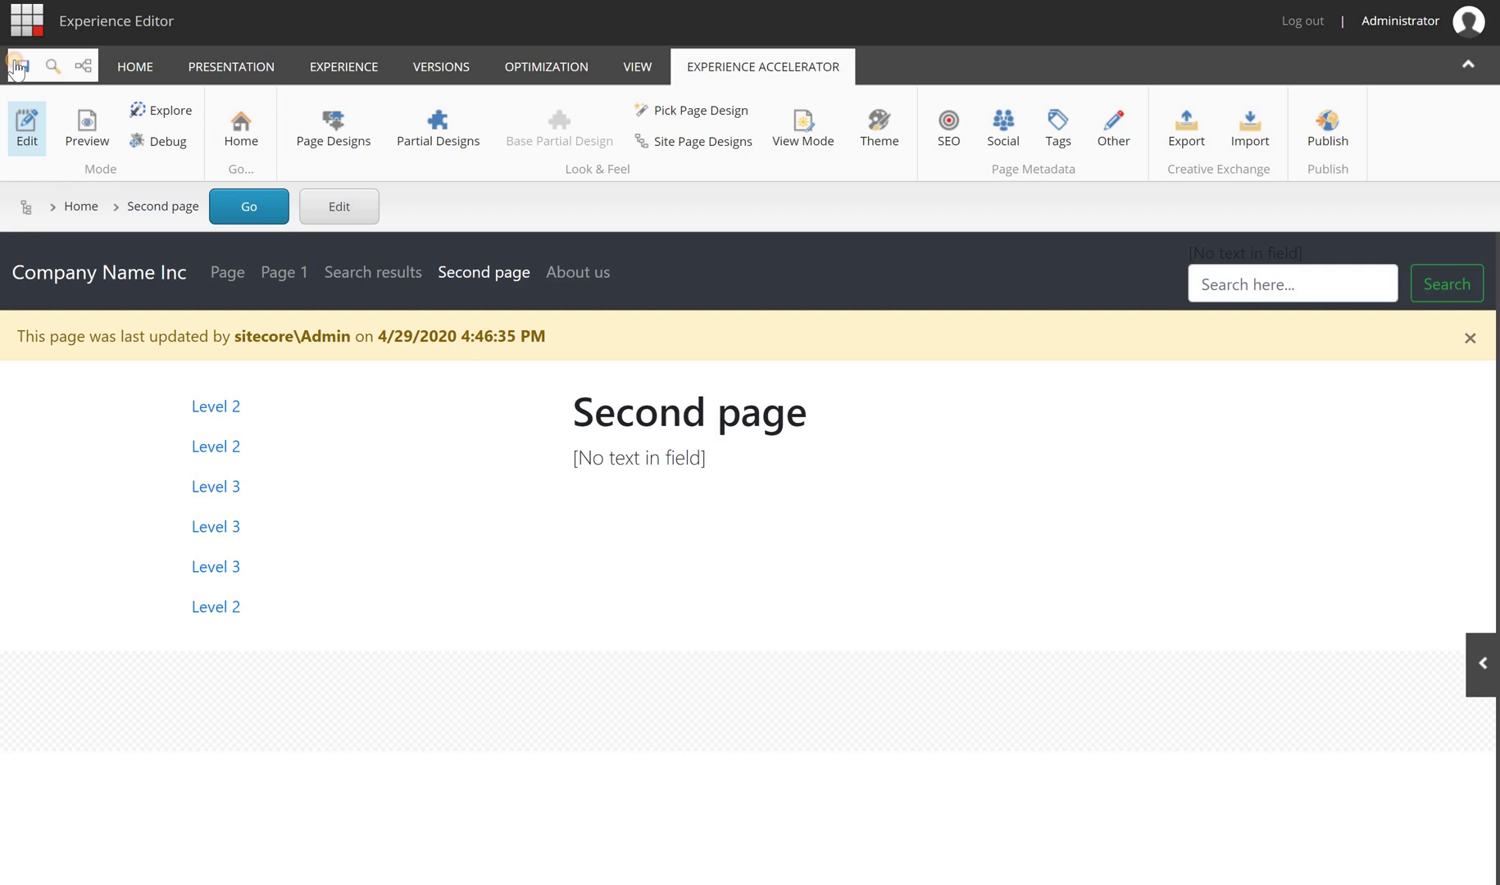
{"action": "key", "text": "ctrl+s"}
{"action": "left_click", "coordinate": [803, 533]}
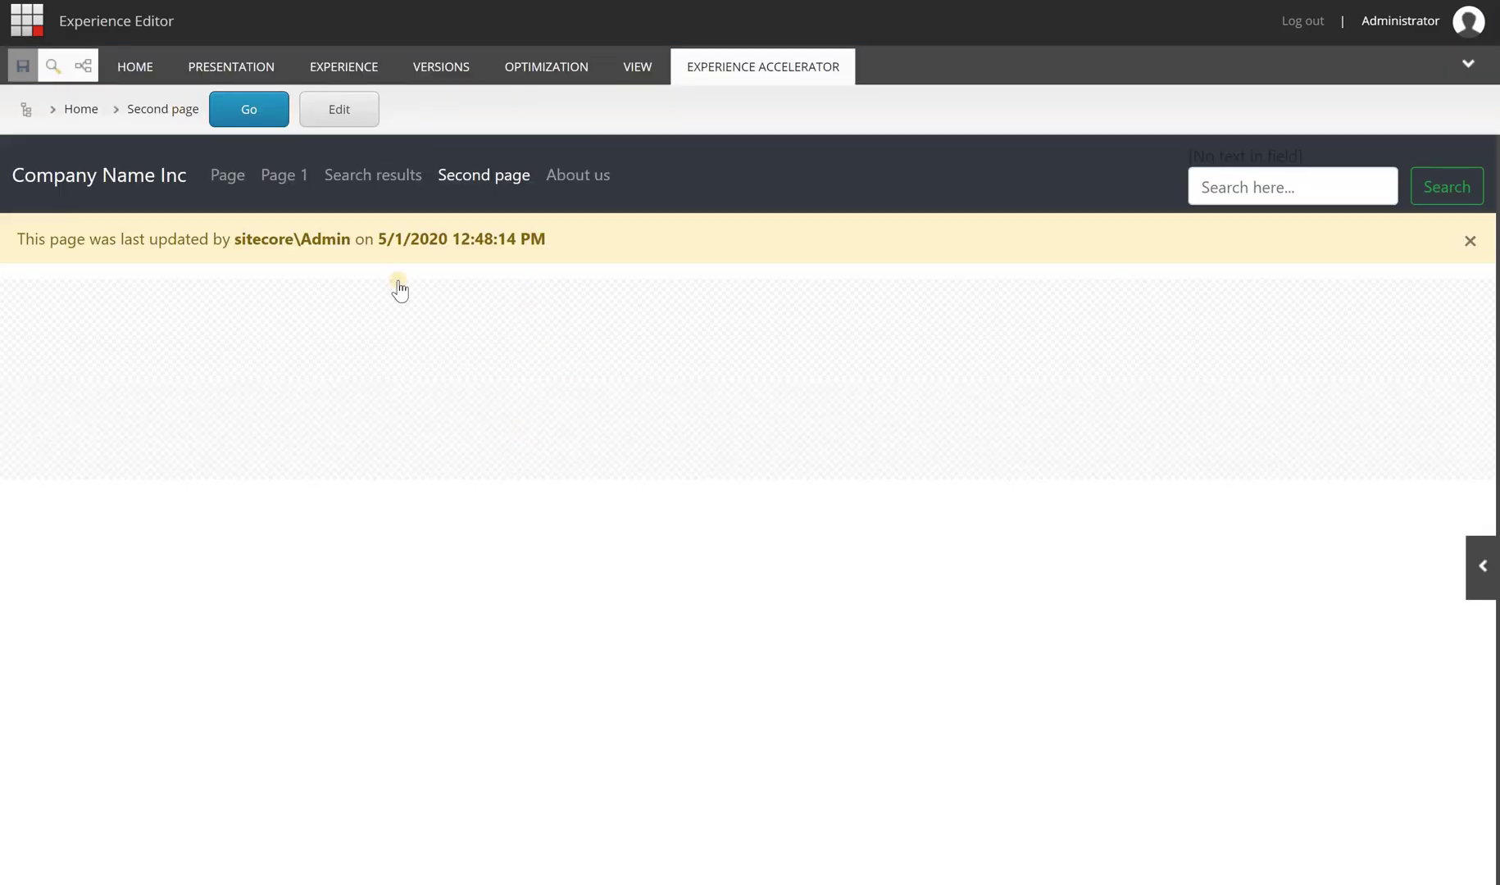
Inspect the empty main placeholder's markup in DevTools, then close DevTools
{"action": "left_click", "coordinate": [1479, 565]}
{"action": "right_click", "coordinate": [832, 311]}
{"action": "left_click", "coordinate": [840, 441]}
{"action": "right_click", "coordinate": [750, 310]}
{"action": "key", "text": "Return"}
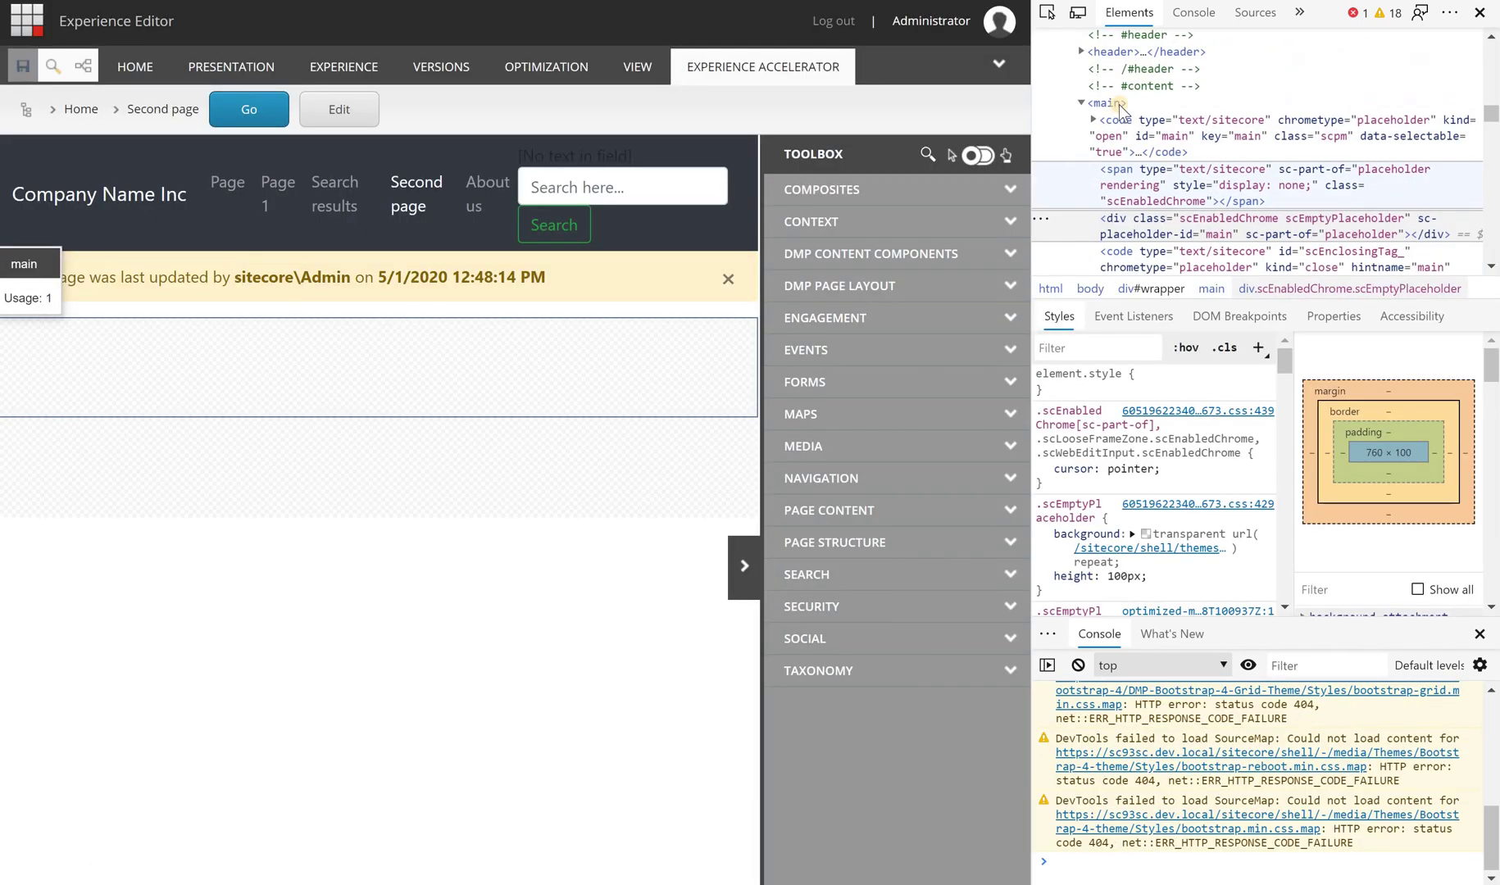
{"action": "left_click", "coordinate": [1115, 104]}
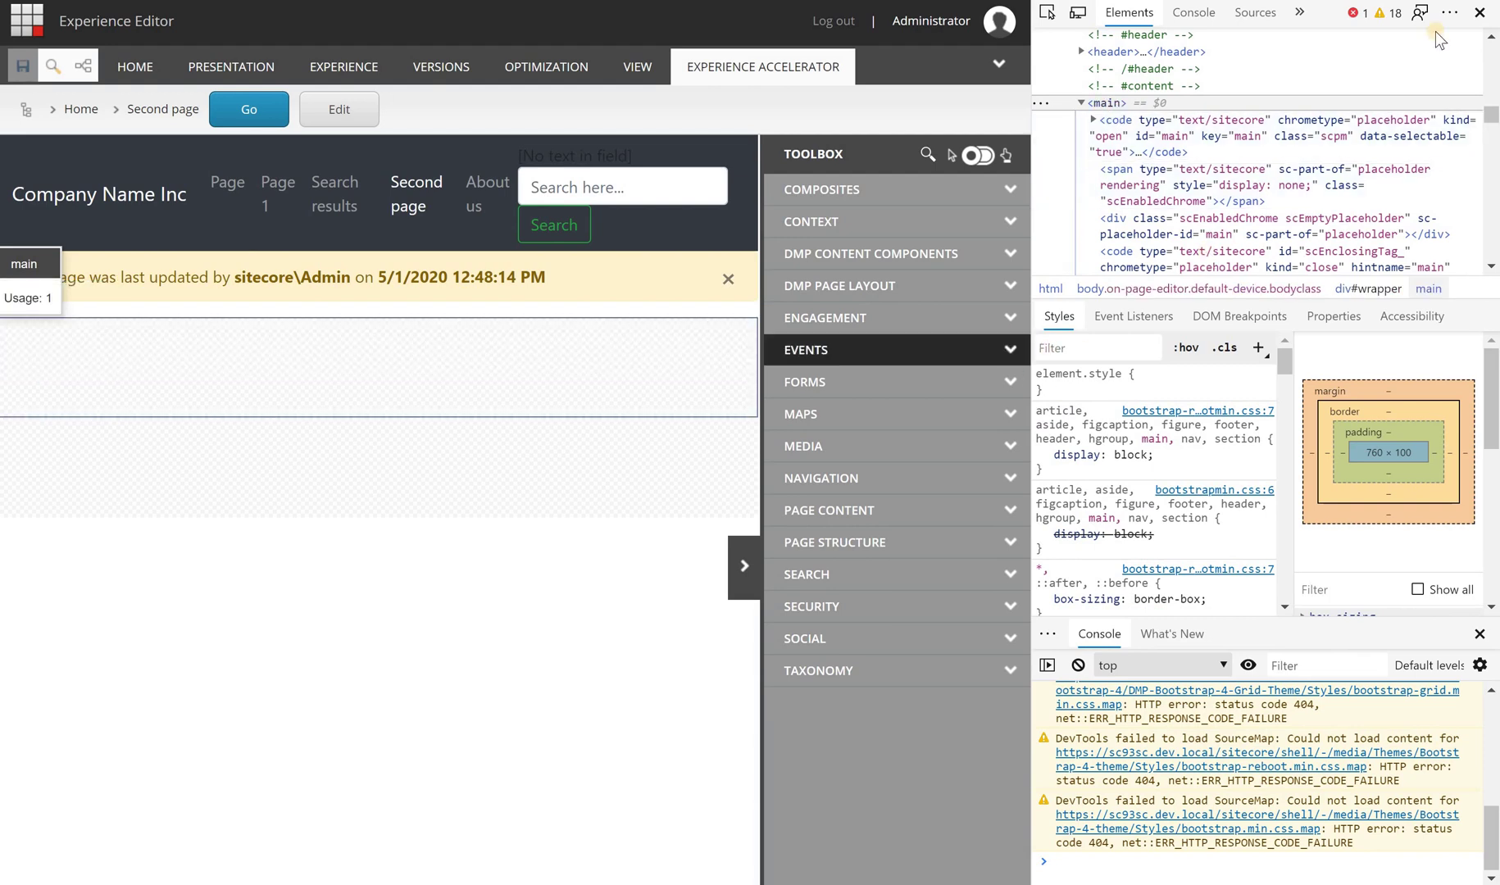
{"action": "left_click", "coordinate": [1479, 12]}
Drag a DMP Section from DMP Page Layout into the main placeholder
{"action": "left_click", "coordinate": [1324, 261]}
{"action": "left_click", "coordinate": [1336, 285]}
{"action": "left_click_drag", "start_coordinate": [1317, 345], "coordinate": [813, 305]}
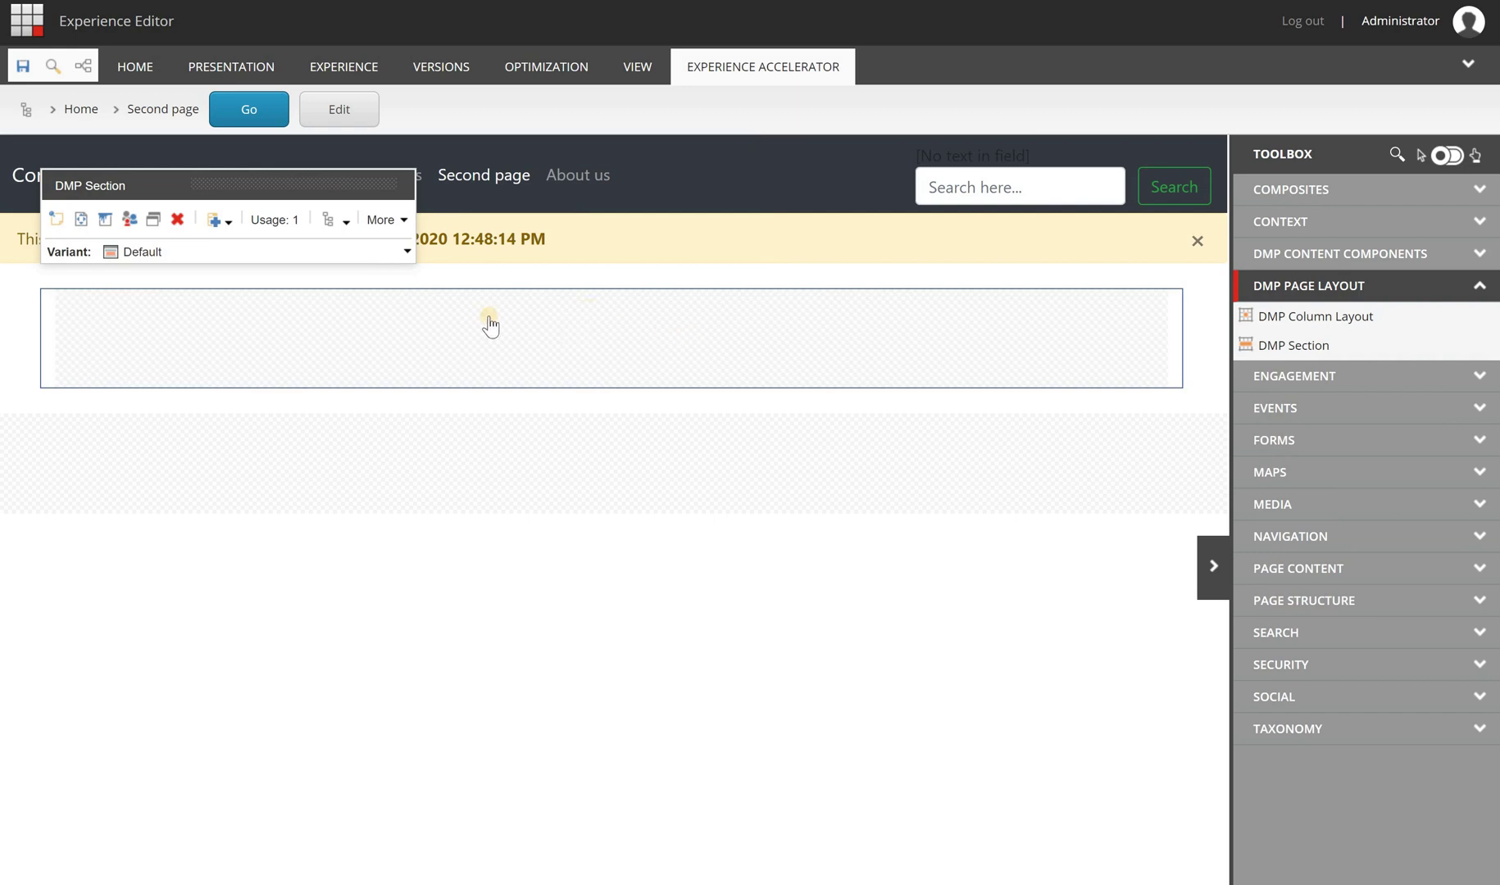
Compare the Full page width and Default variants and inspect the dmp-section markup in DevTools
{"action": "left_click", "coordinate": [402, 253]}
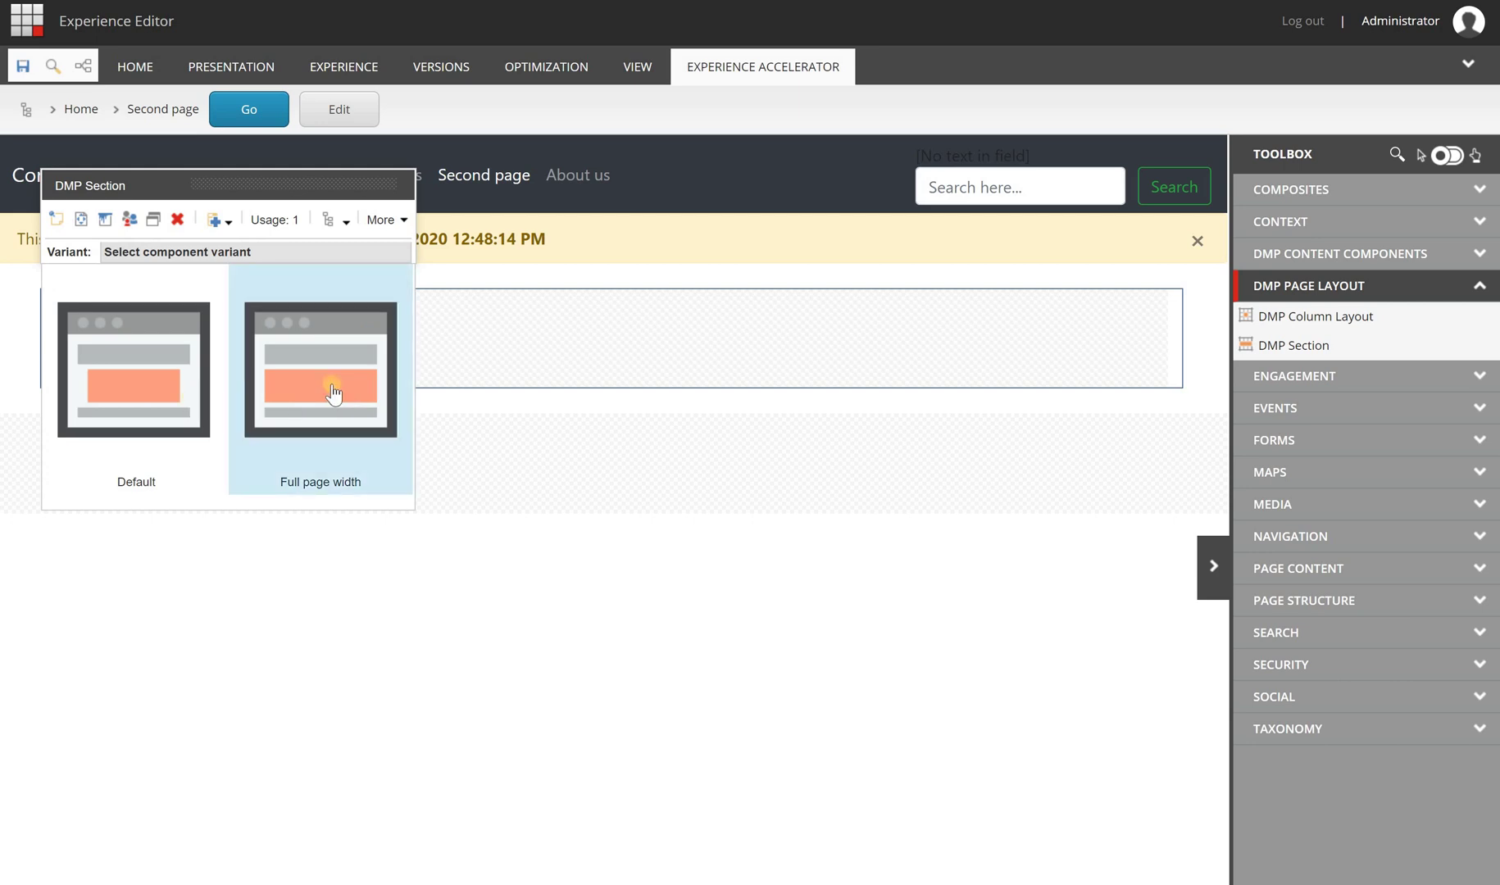
{"action": "left_click", "coordinate": [332, 396]}
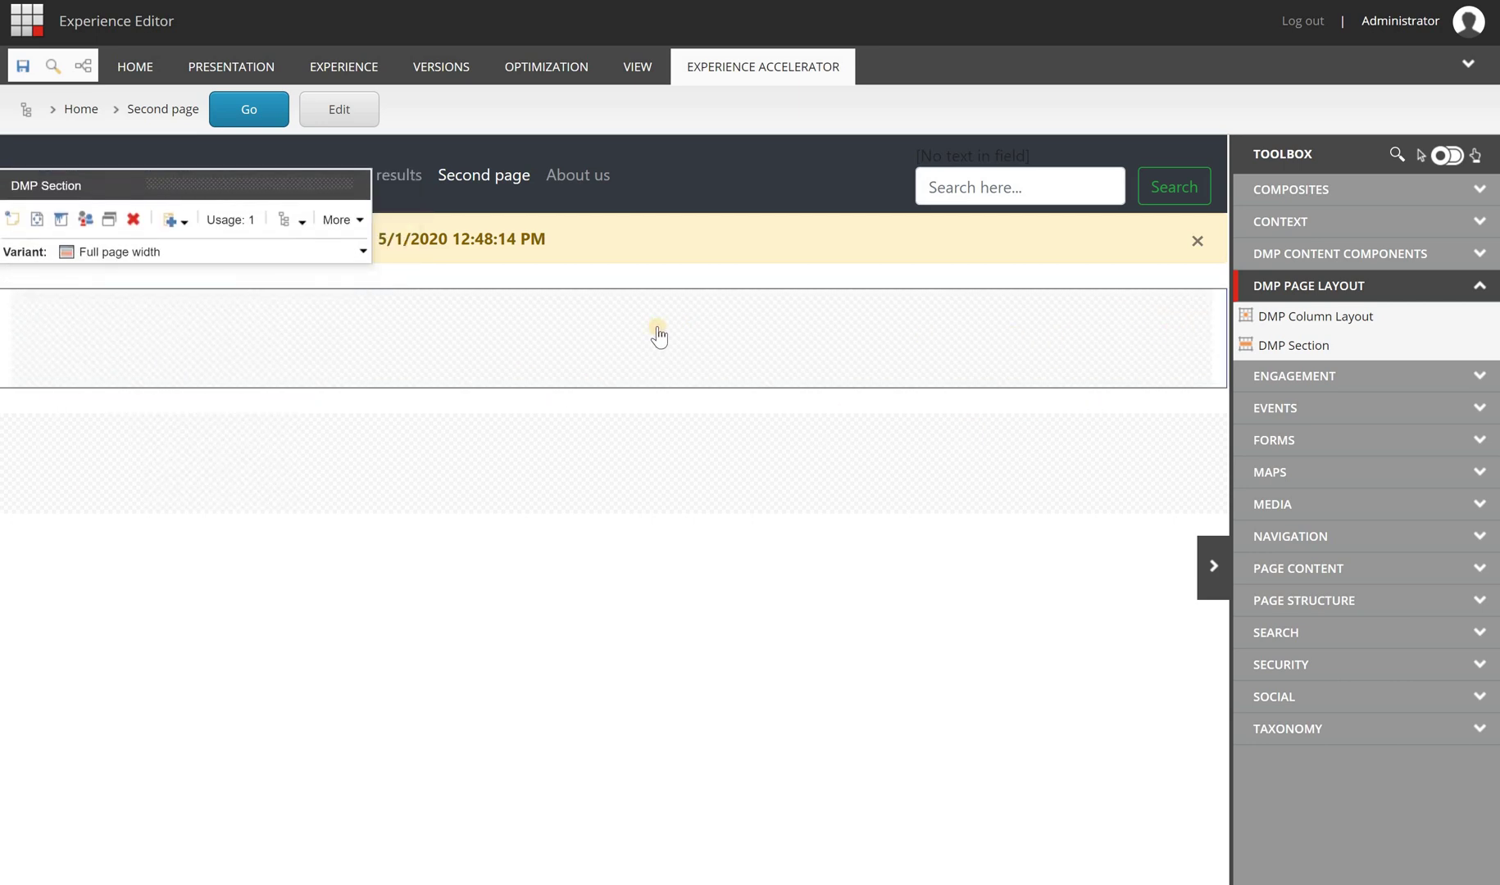
{"action": "left_click", "coordinate": [352, 254]}
{"action": "left_click", "coordinate": [146, 360]}
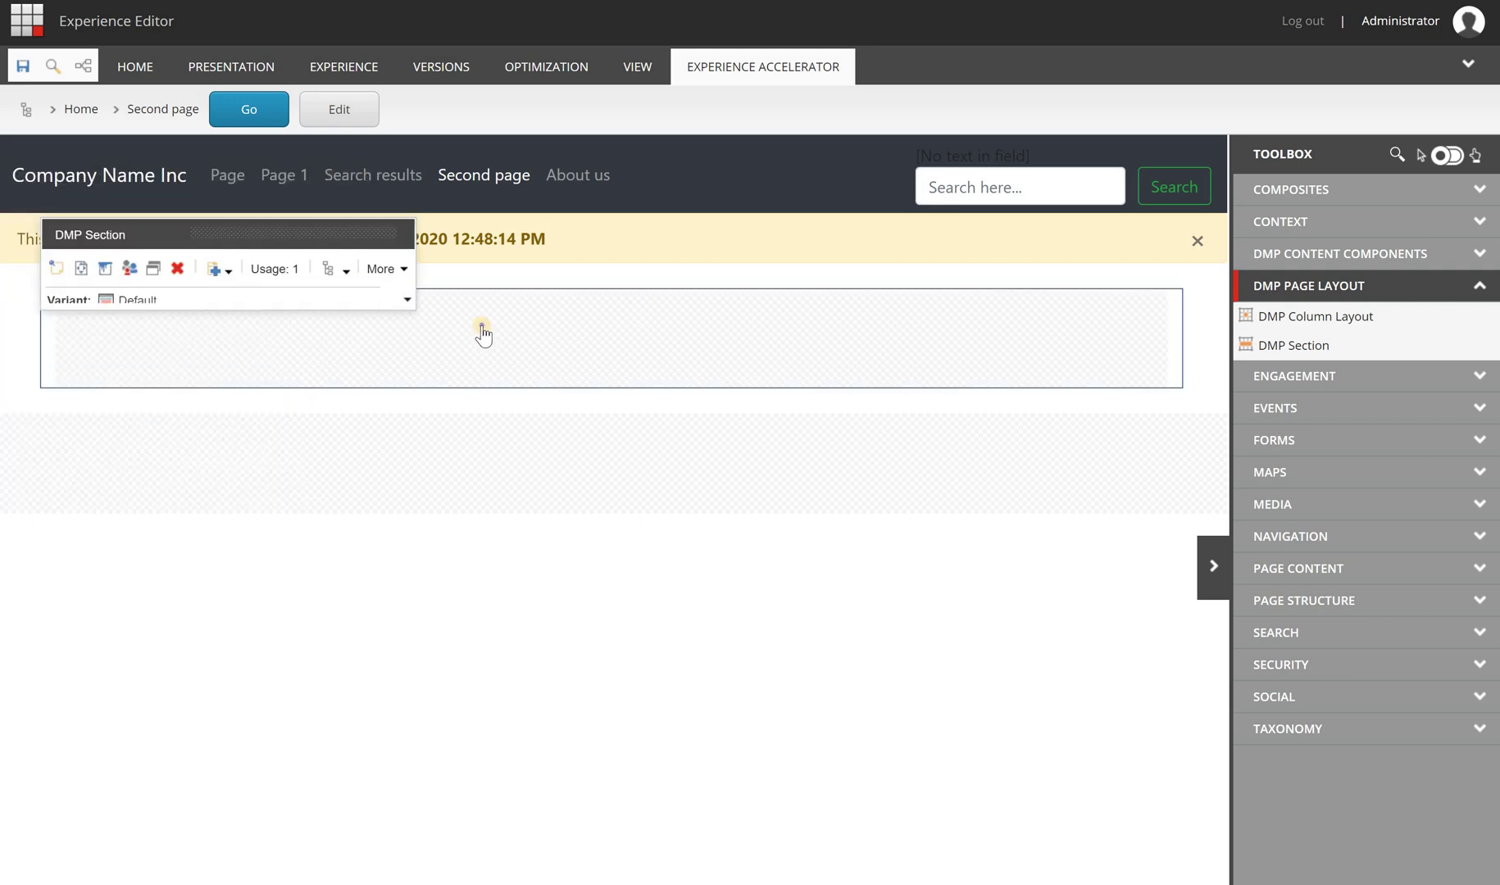
{"action": "right_click", "coordinate": [584, 523]}
{"action": "left_click", "coordinate": [576, 693]}
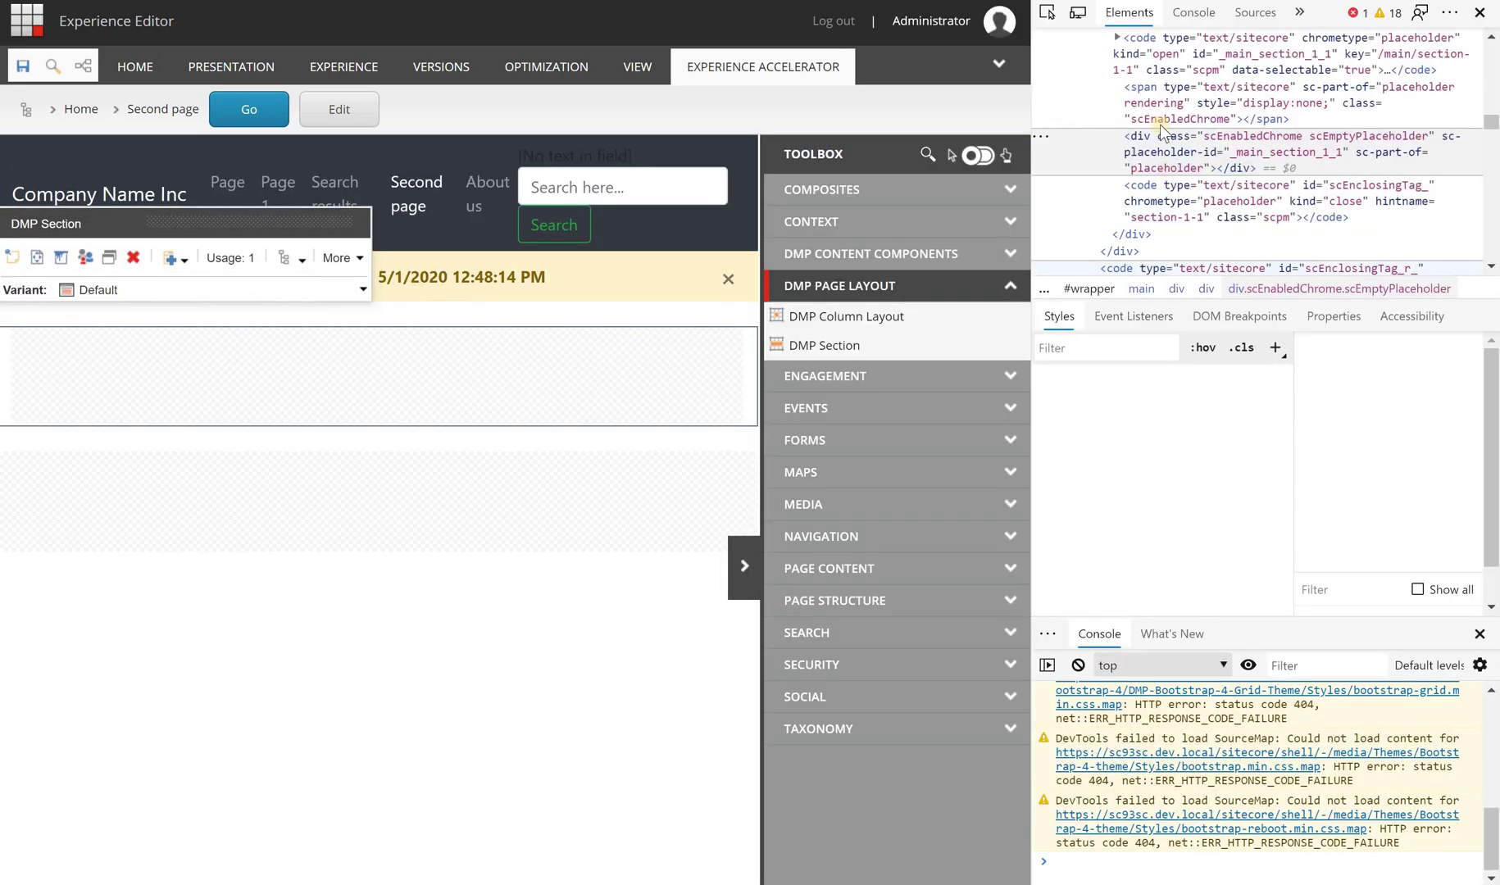
{"action": "scroll", "coordinate": [1180, 119], "scroll_direction": "up", "scroll_amount": 3}
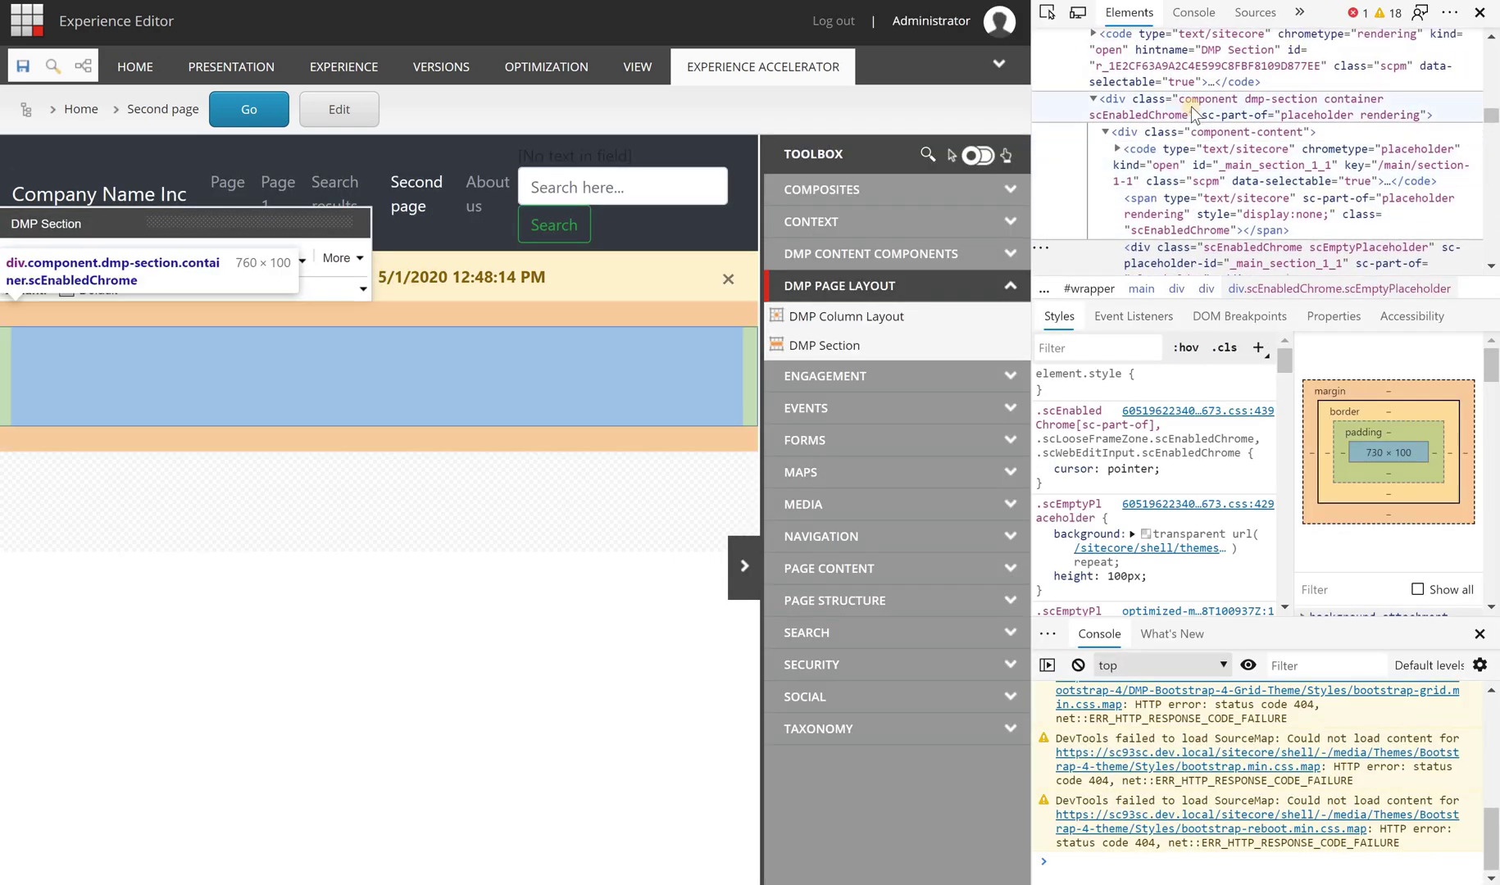
{"action": "left_click", "coordinate": [1267, 106]}
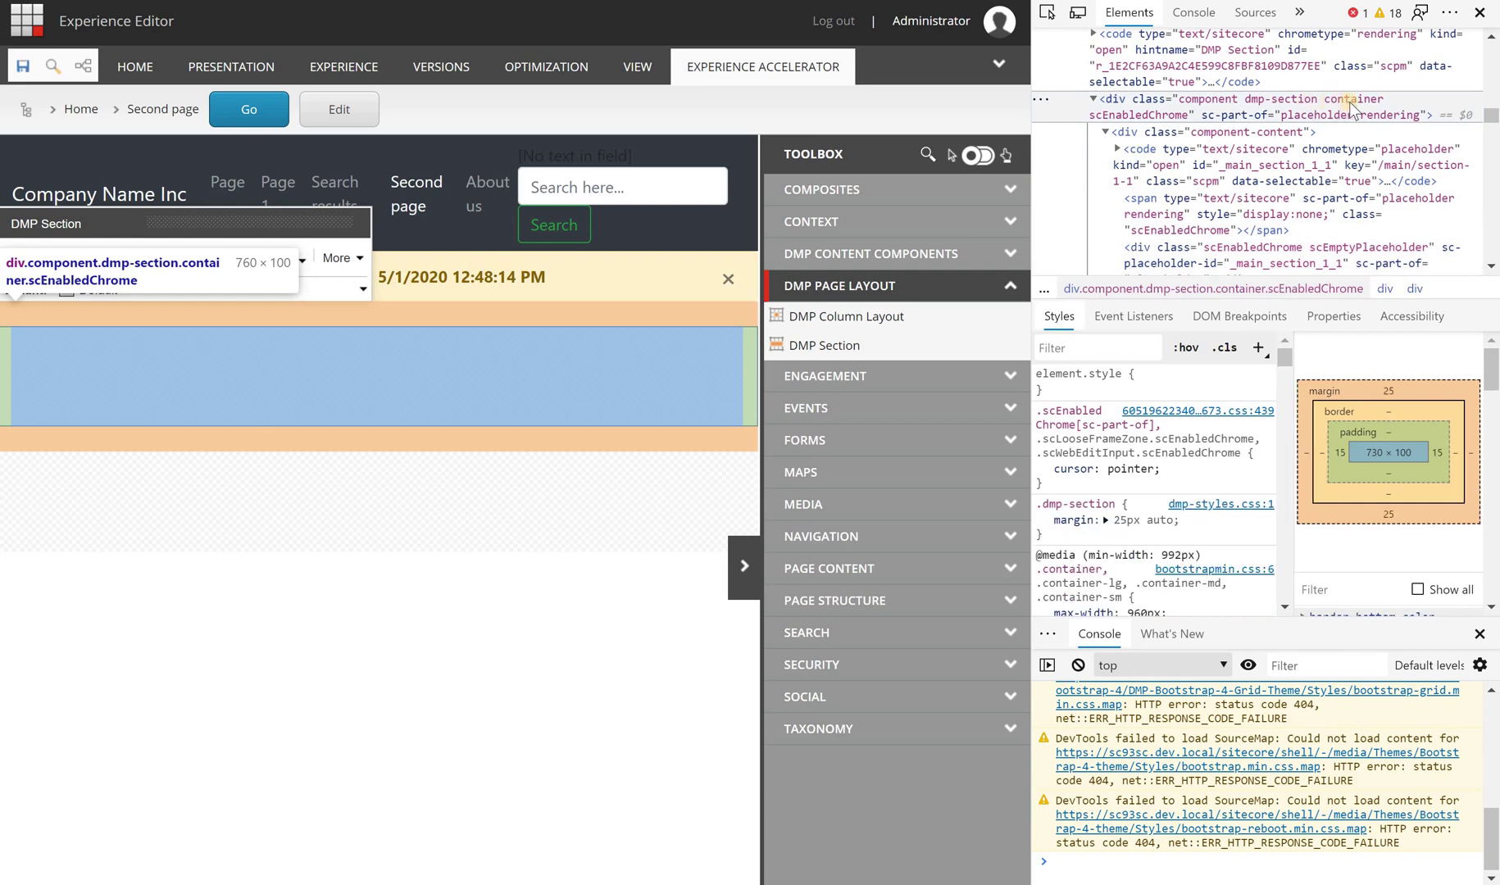
Set the section to Full page width and close the Toolbox and DevTools
{"action": "left_click", "coordinate": [332, 292]}
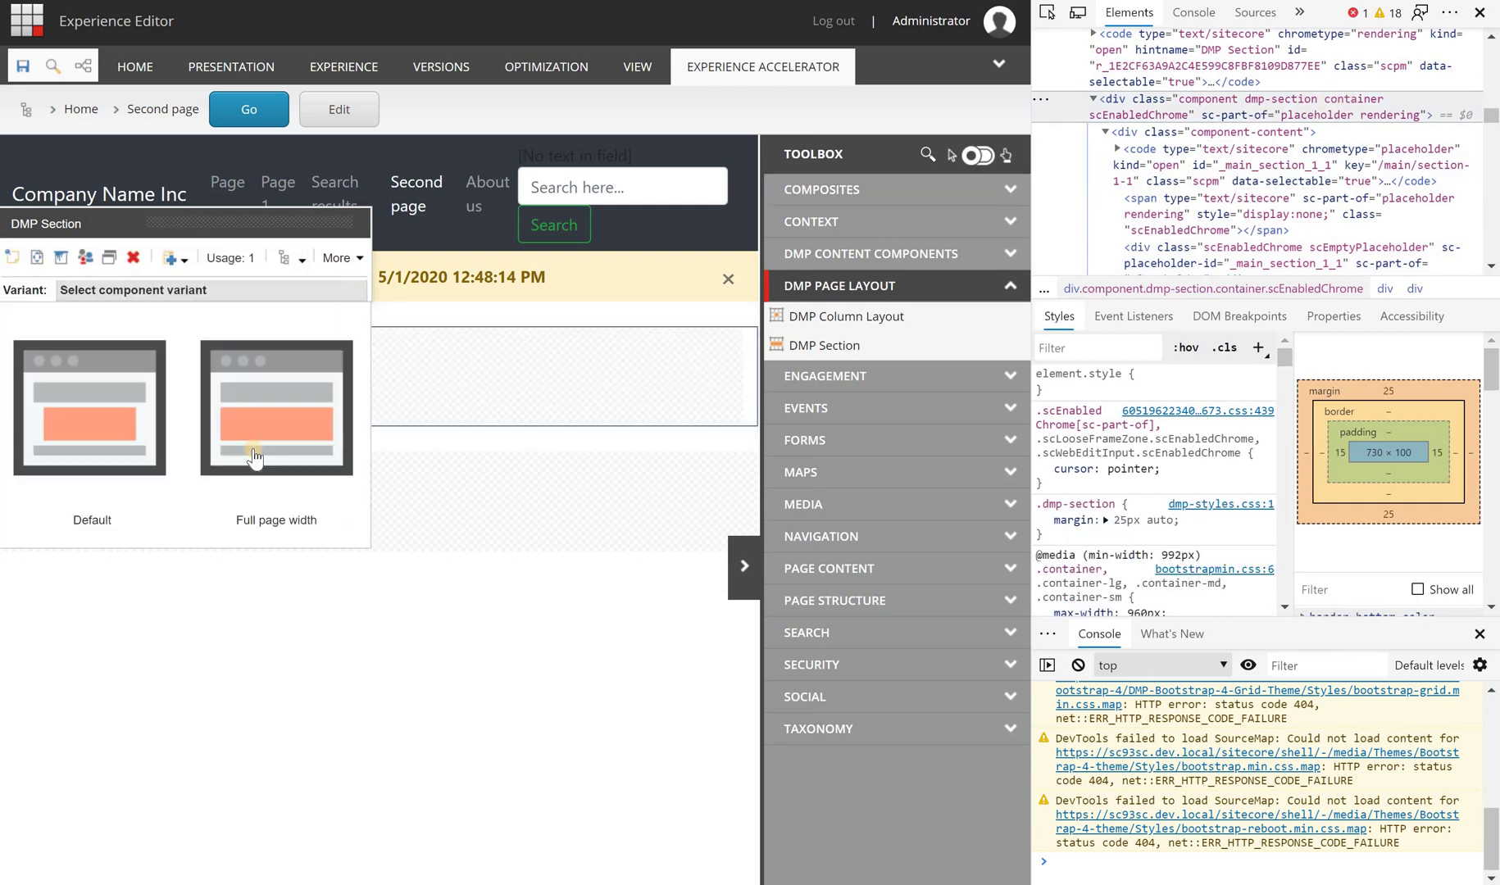
{"action": "left_click", "coordinate": [222, 456]}
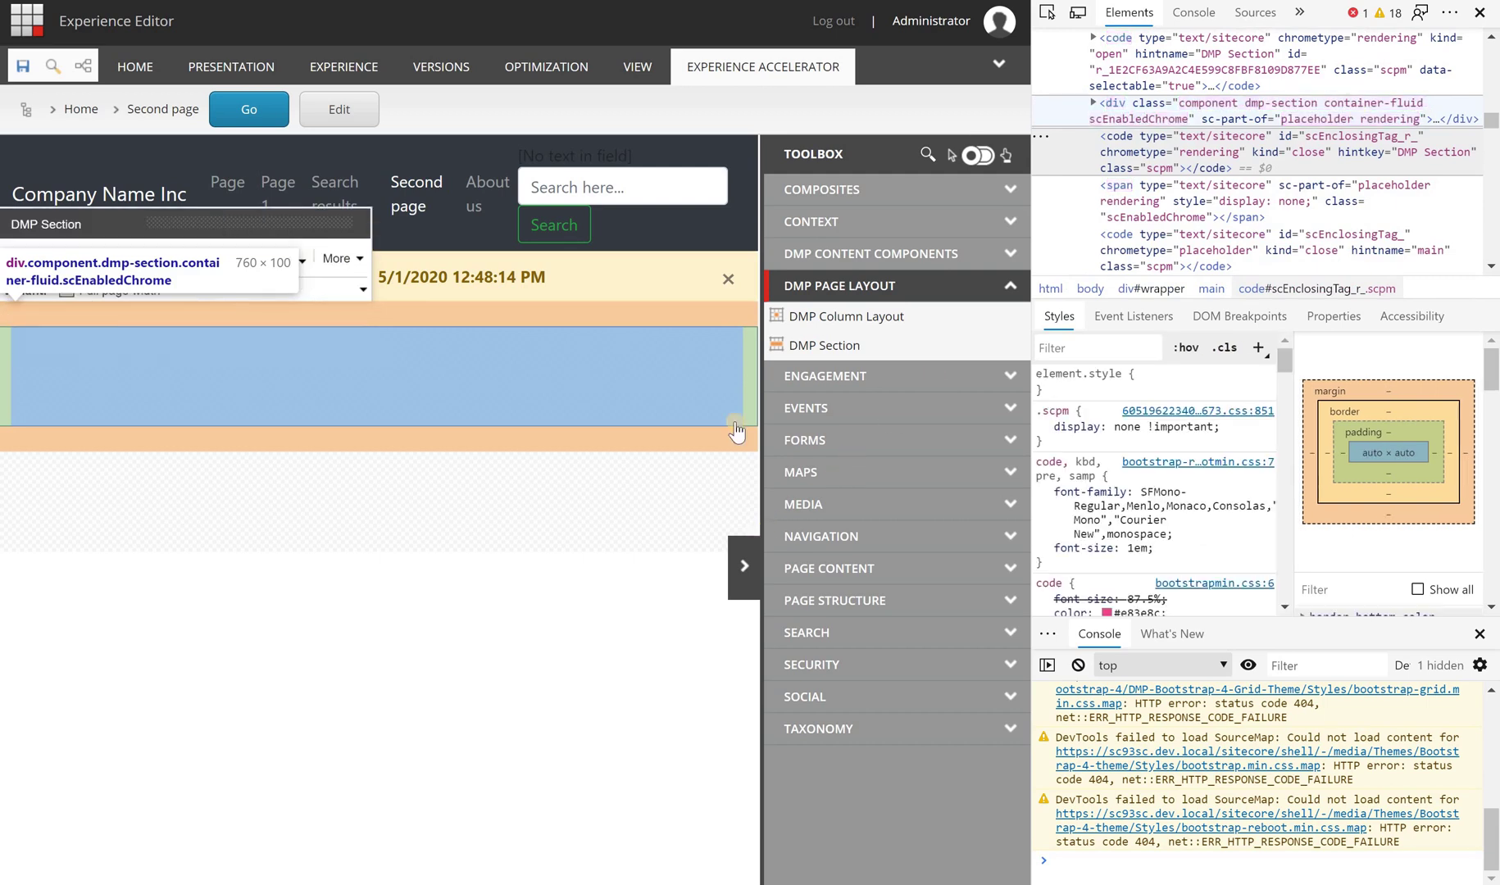
{"action": "left_click", "coordinate": [746, 563]}
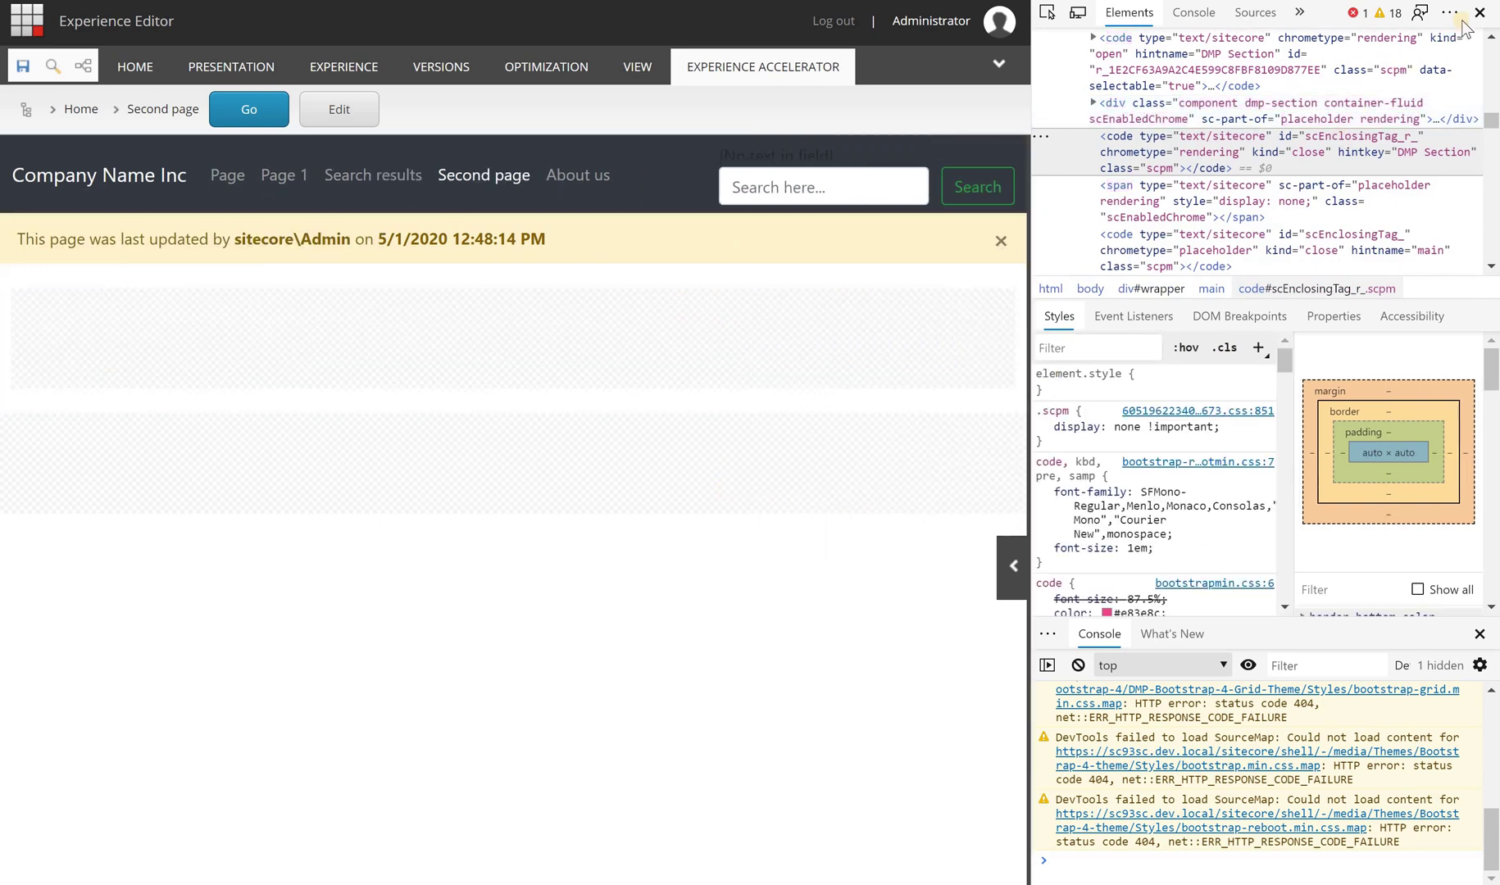
{"action": "left_click", "coordinate": [1478, 13]}
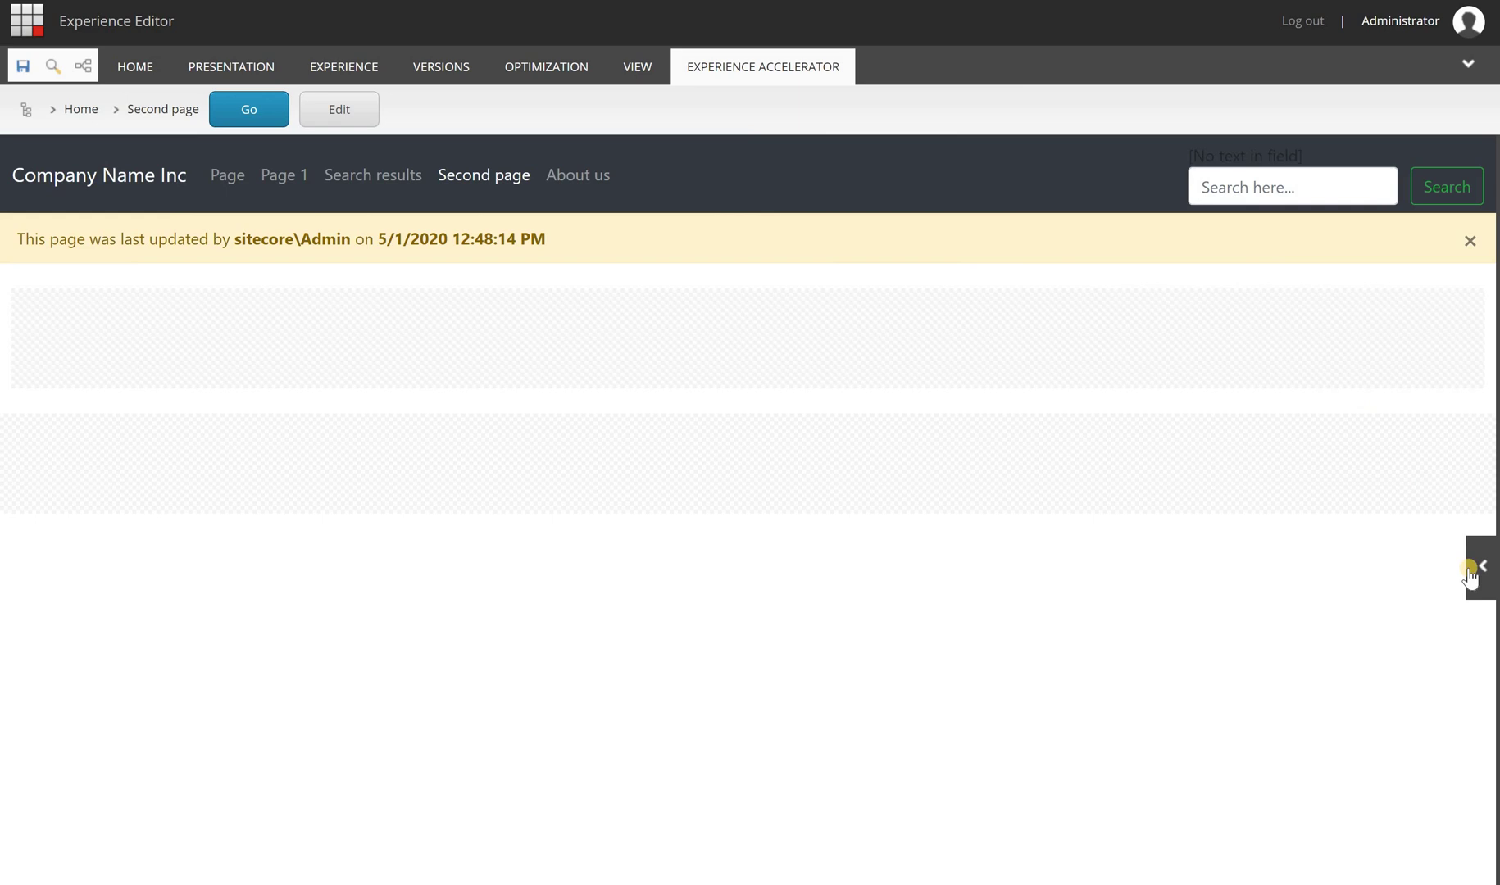
Add a DMP Column Layout to the section and set it to Three equal columns
{"action": "left_click", "coordinate": [1475, 574]}
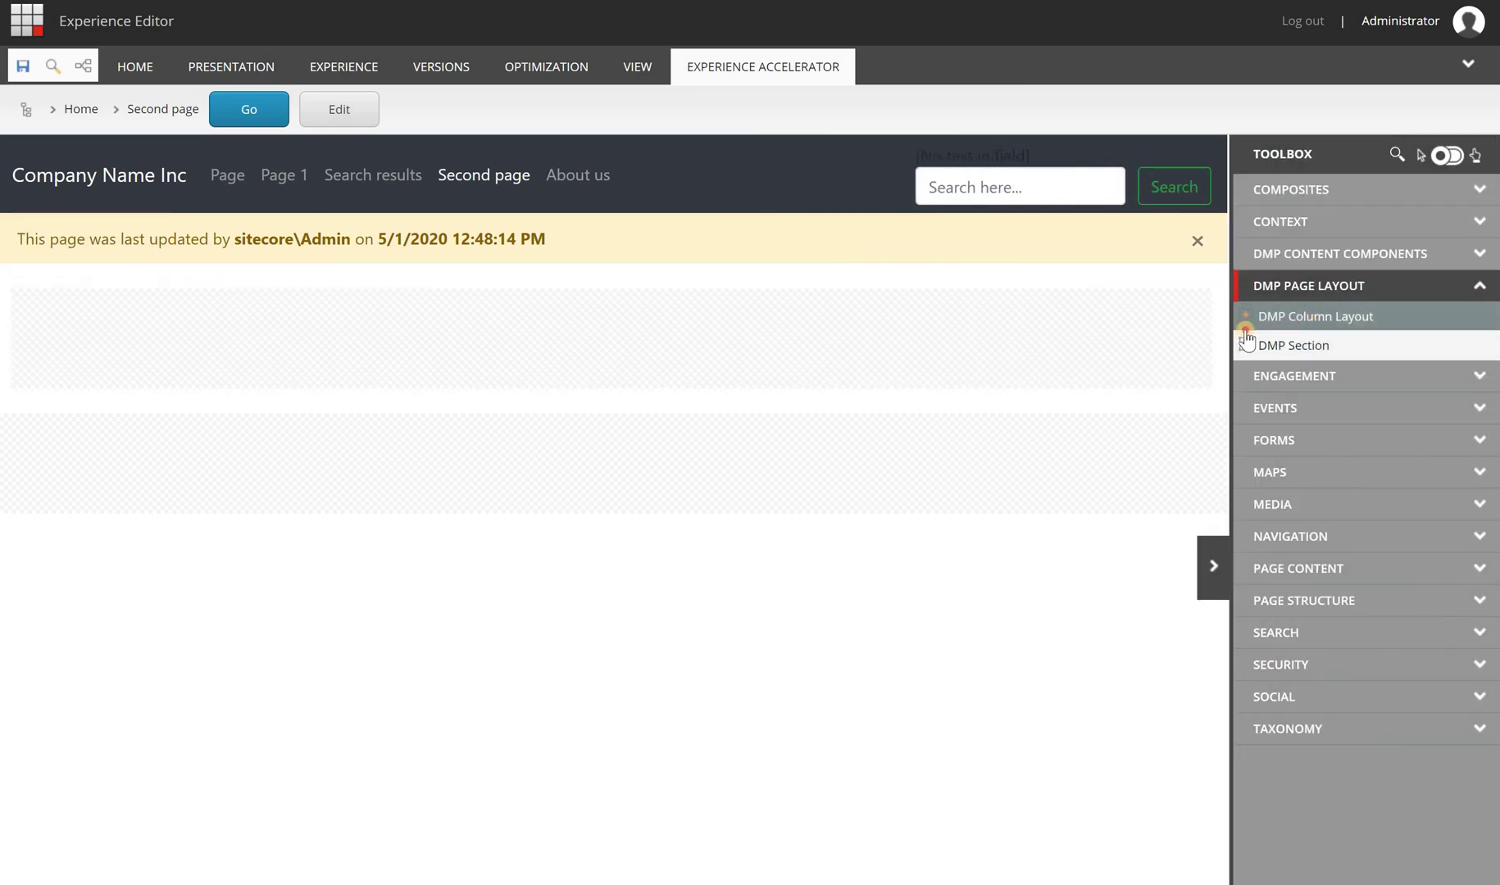
{"action": "left_click_drag", "start_coordinate": [1242, 324], "coordinate": [901, 327]}
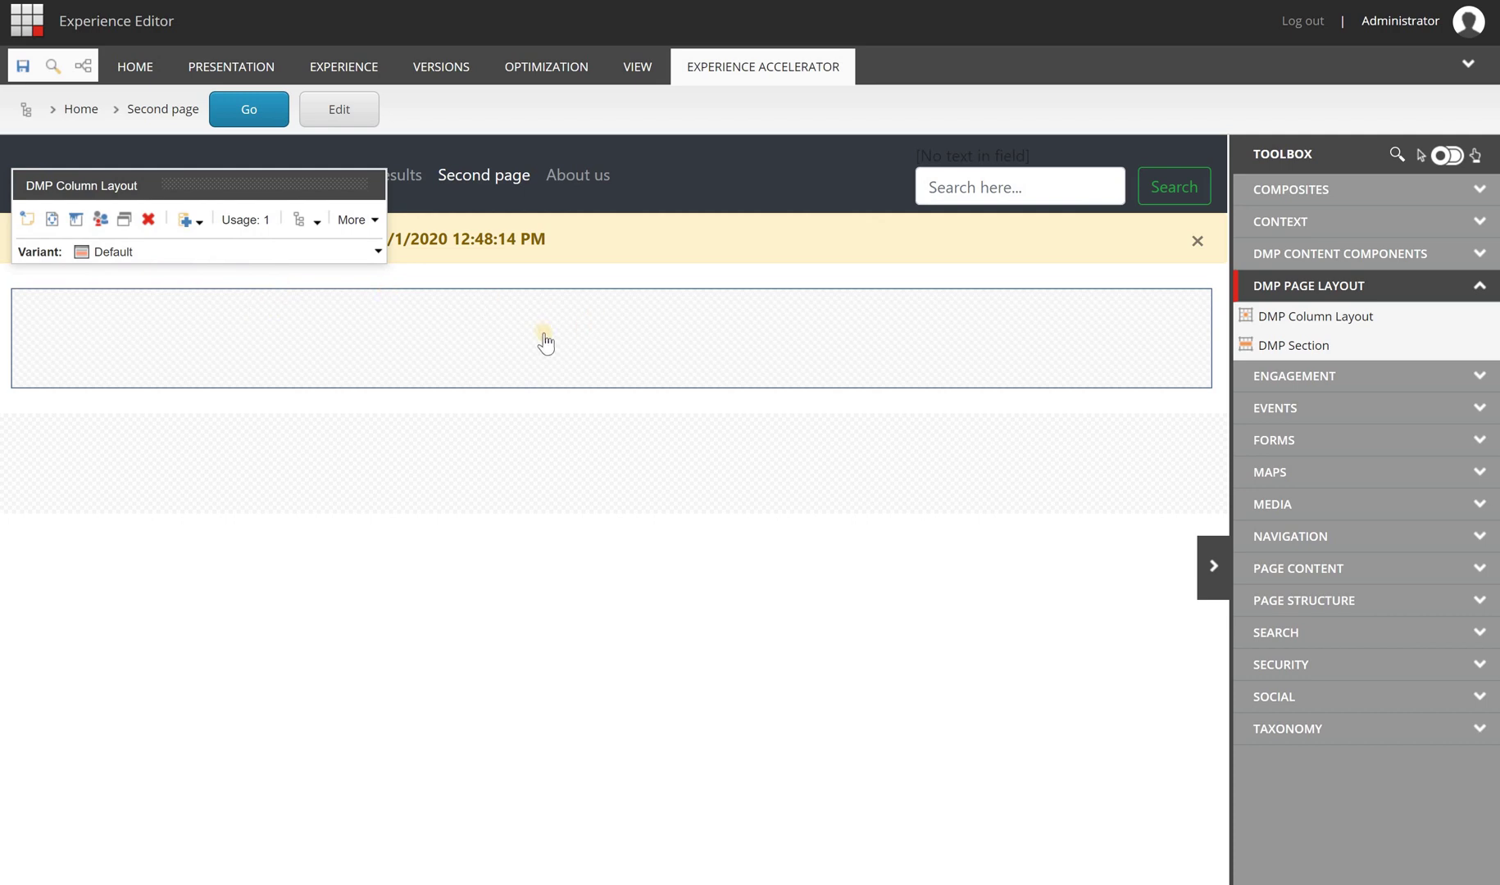
{"action": "left_click", "coordinate": [367, 266]}
{"action": "scroll", "coordinate": [304, 589], "scroll_direction": "down", "scroll_amount": 1}
{"action": "scroll", "coordinate": [304, 589], "scroll_direction": "down", "scroll_amount": 1}
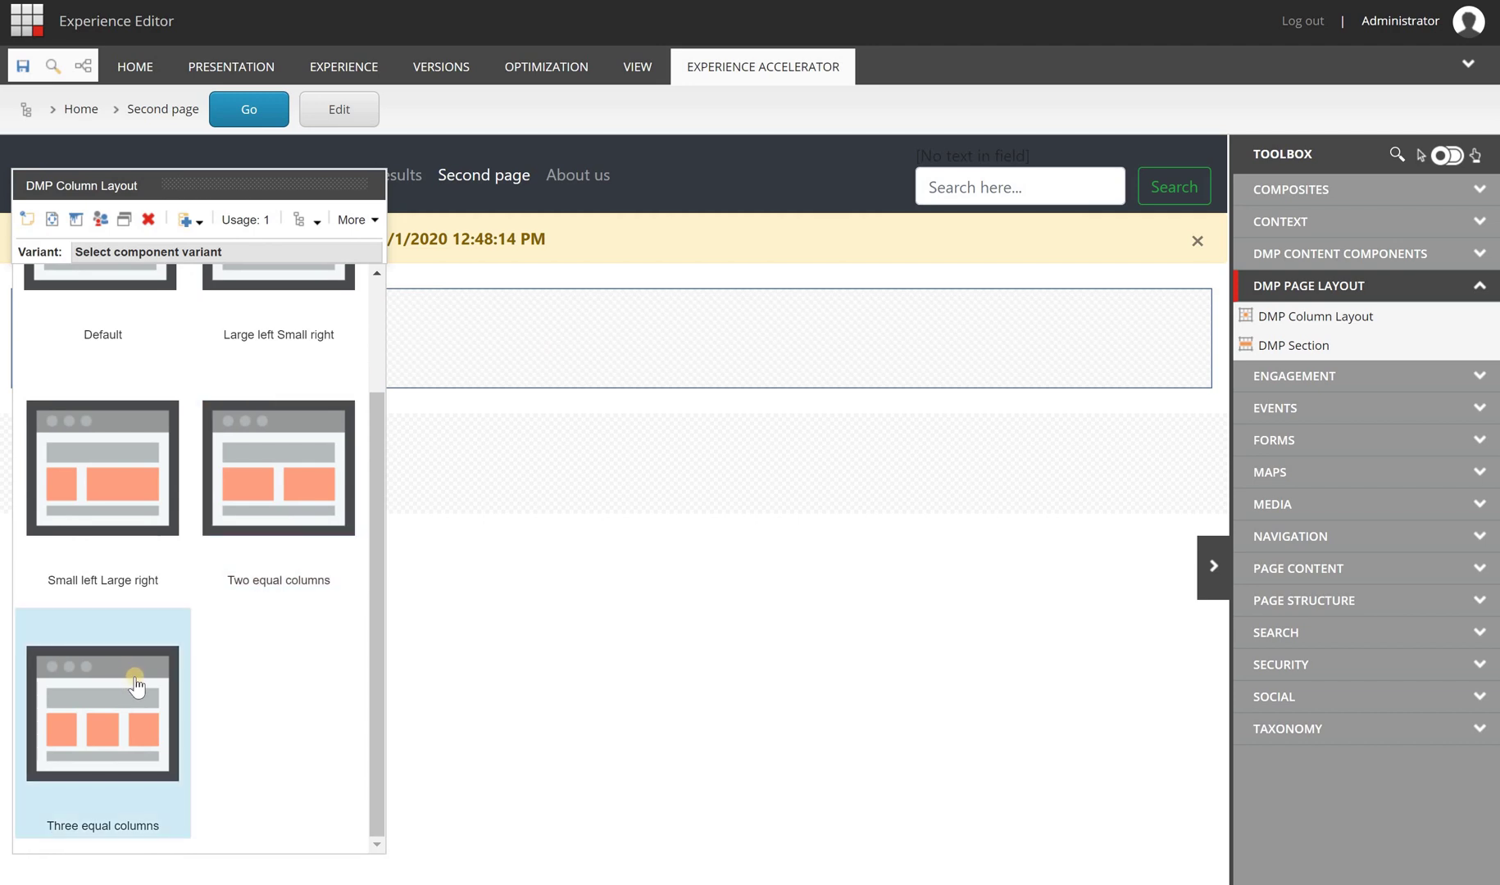
{"action": "left_click", "coordinate": [167, 689]}
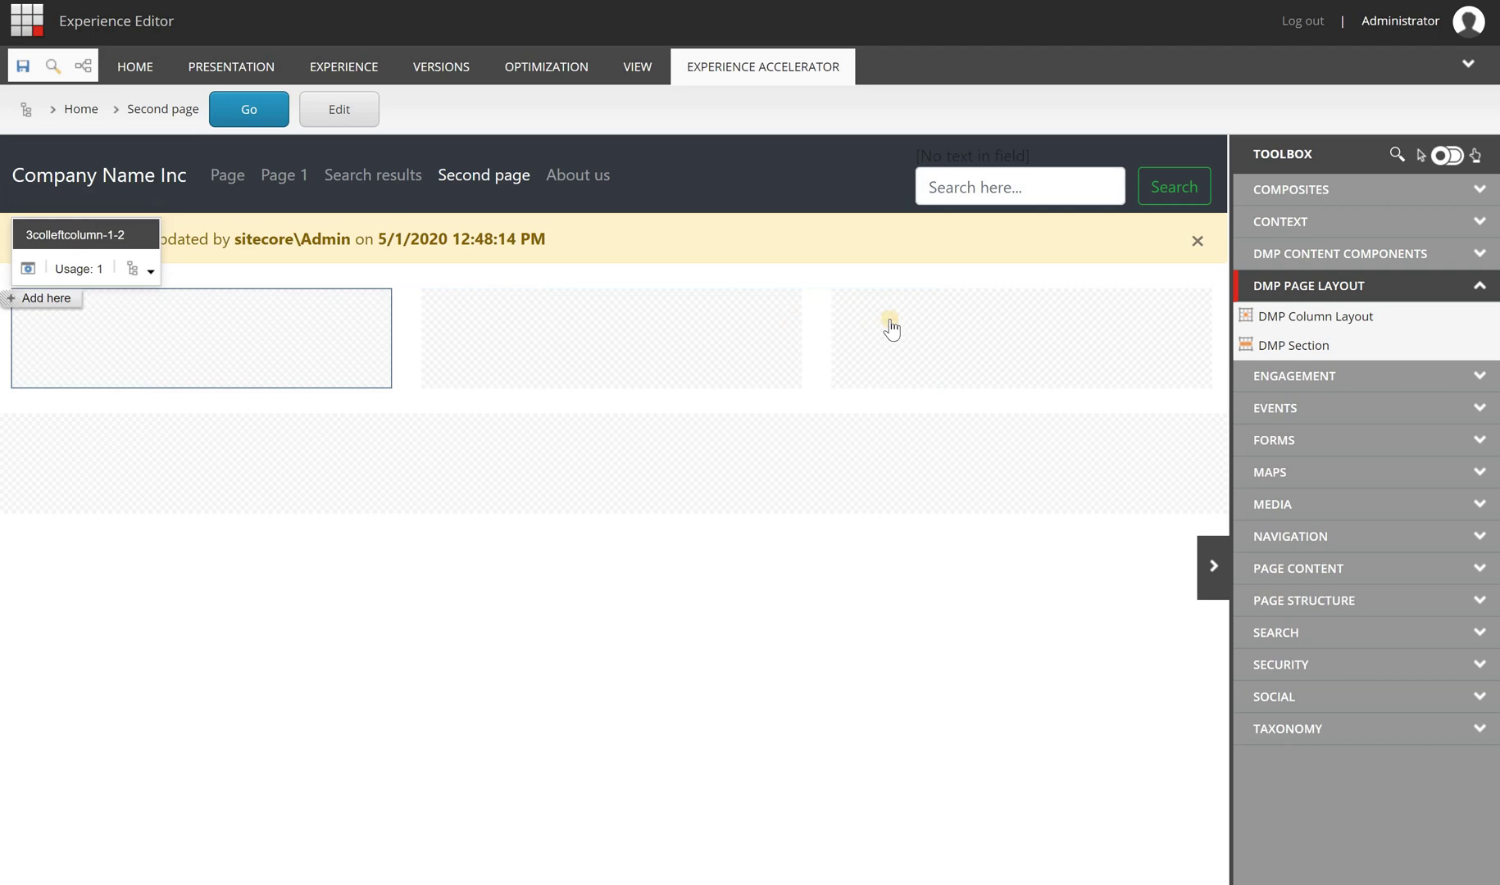
{"action": "mouse_move", "coordinate": [545, 334]}
{"action": "left_click", "coordinate": [543, 270]}
{"action": "left_click", "coordinate": [251, 253]}
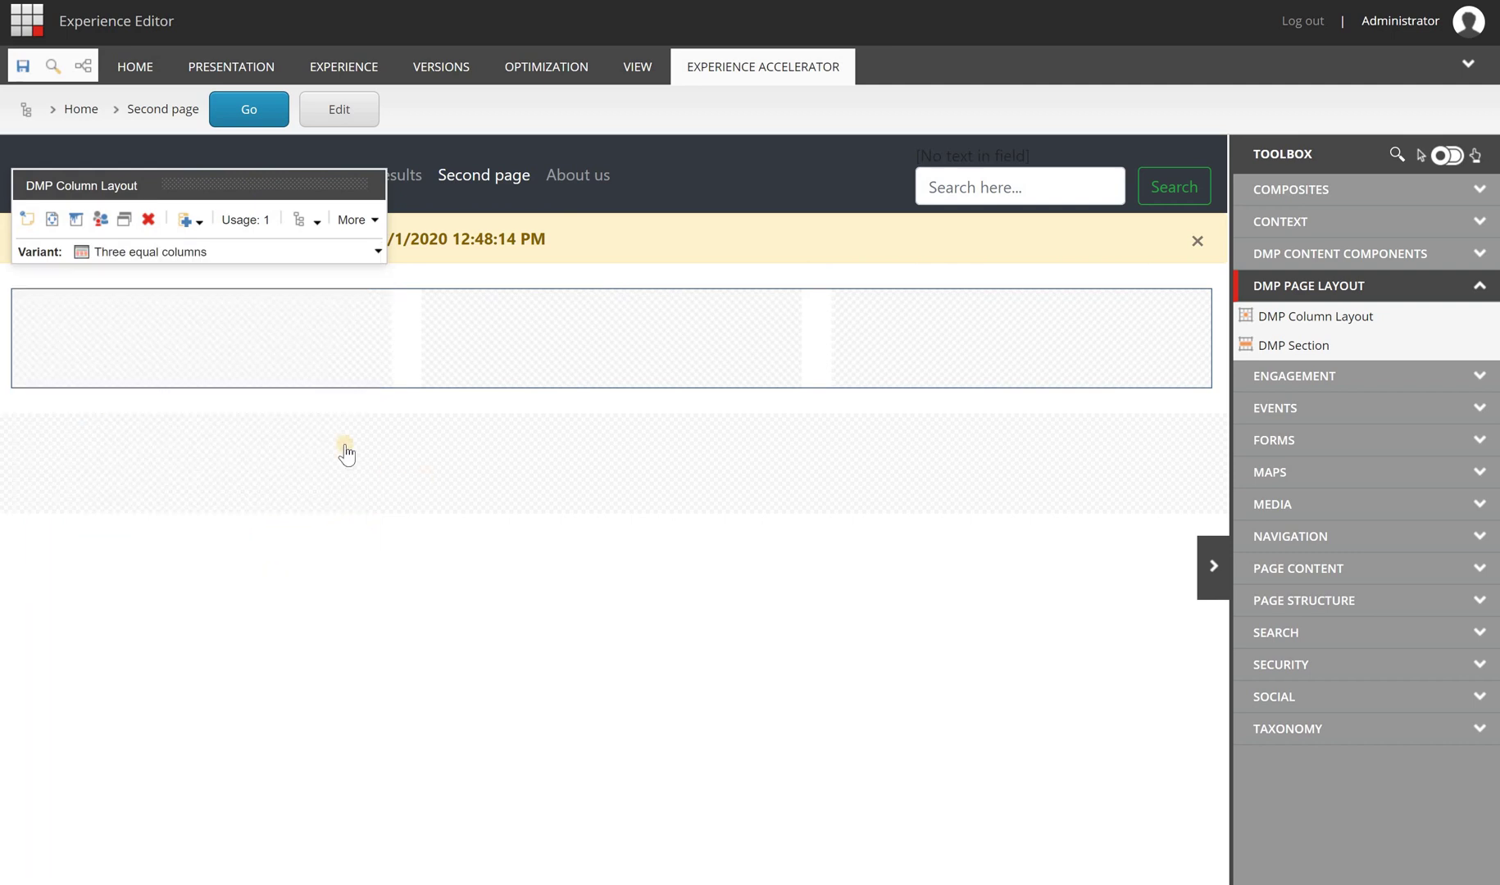
Switch to Small left Large right and inspect the col-12 col-sm-8 column in DevTools
{"action": "left_click", "coordinate": [234, 335]}
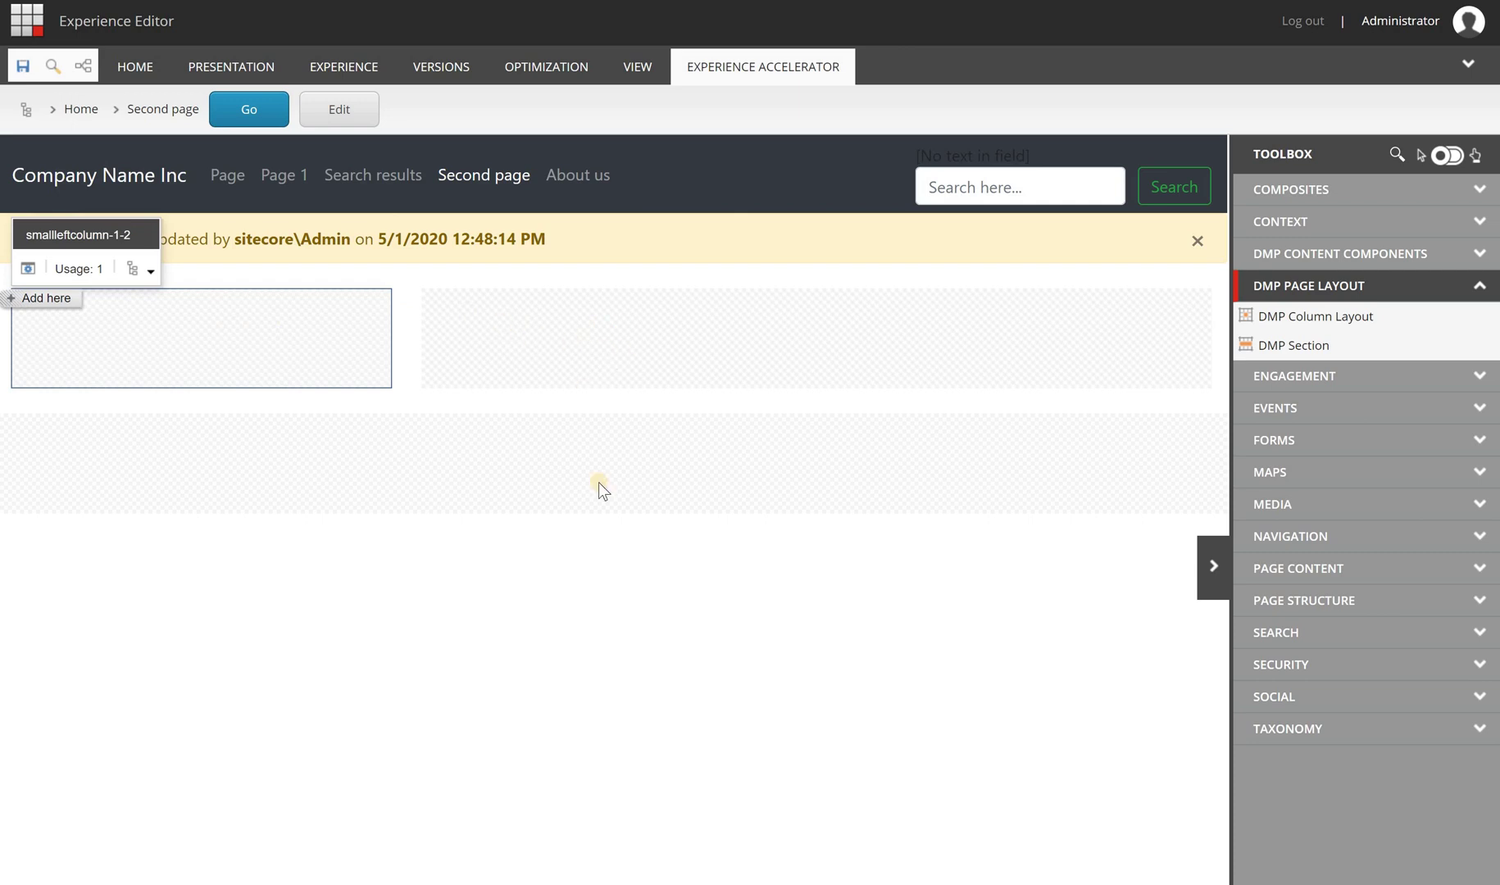
{"action": "right_click", "coordinate": [501, 328]}
{"action": "left_click", "coordinate": [566, 692]}
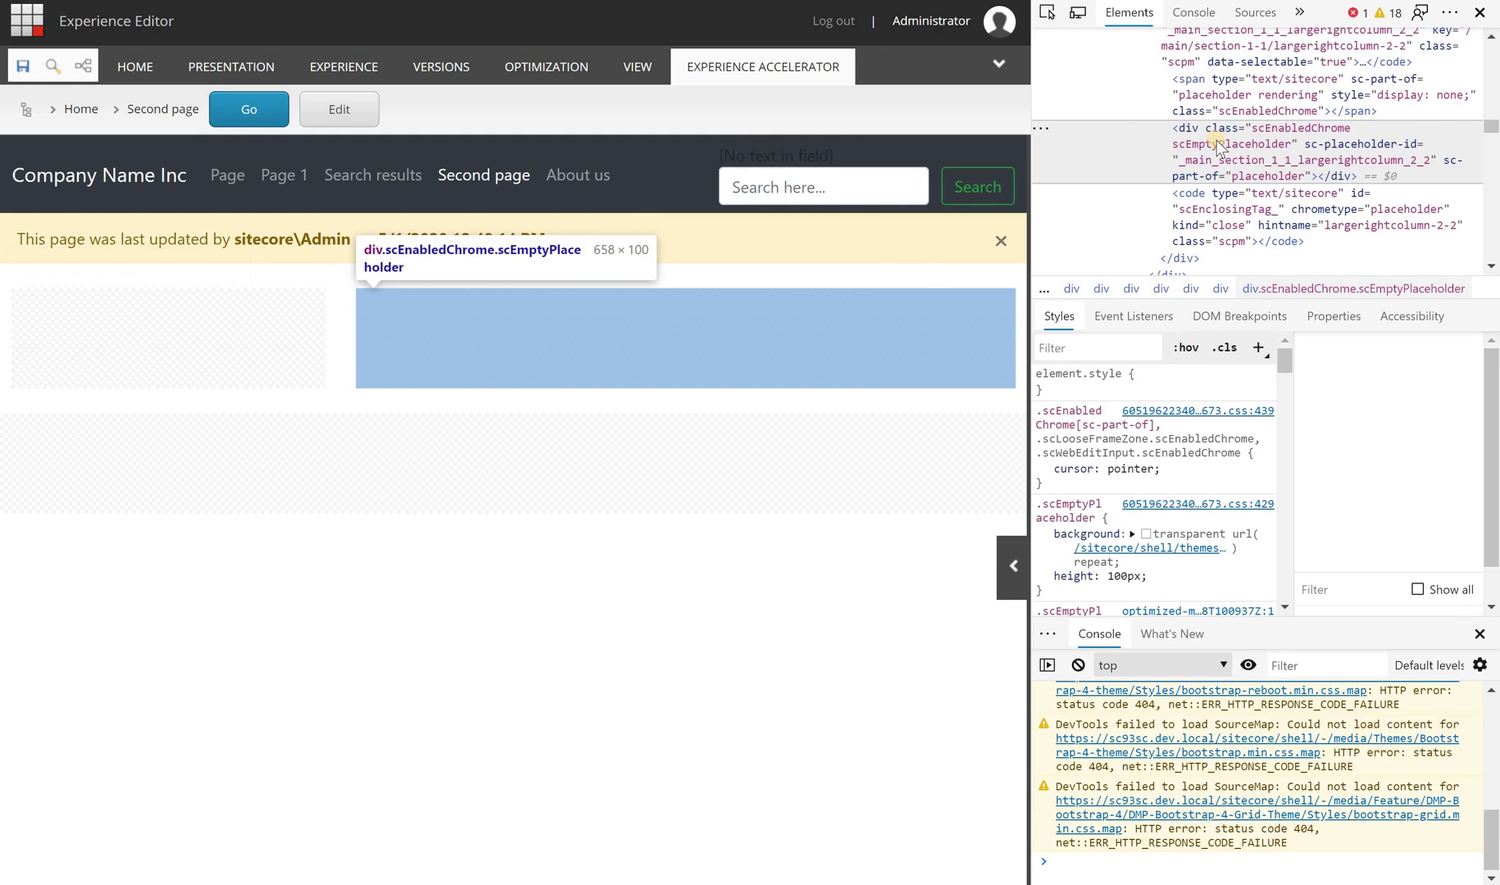
{"action": "scroll", "coordinate": [1189, 139], "scroll_direction": "up", "scroll_amount": 5}
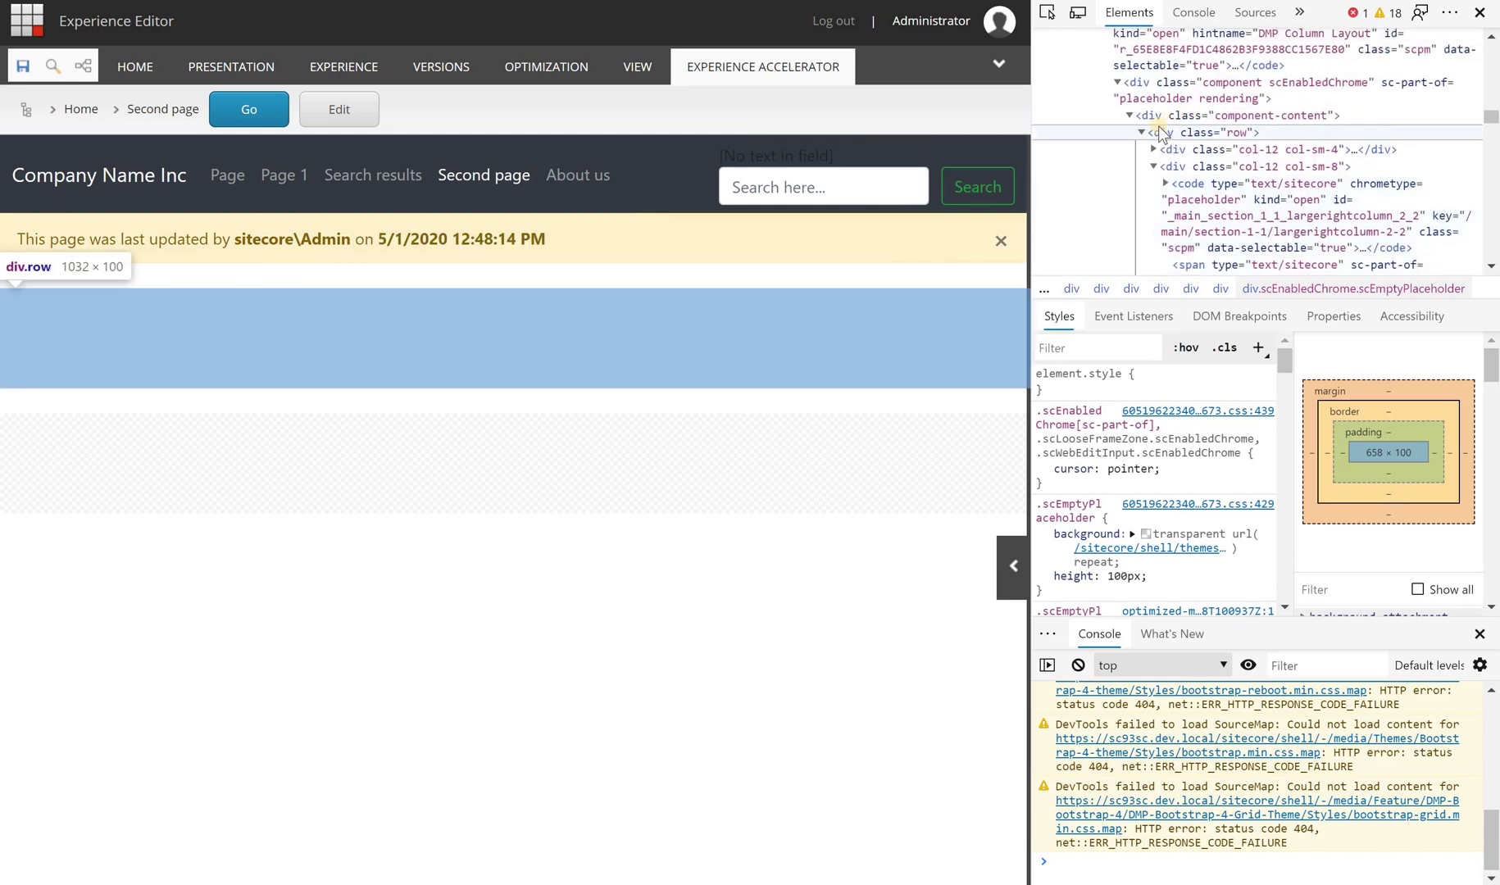
{"action": "scroll", "coordinate": [1139, 129], "scroll_direction": "up", "scroll_amount": 1}
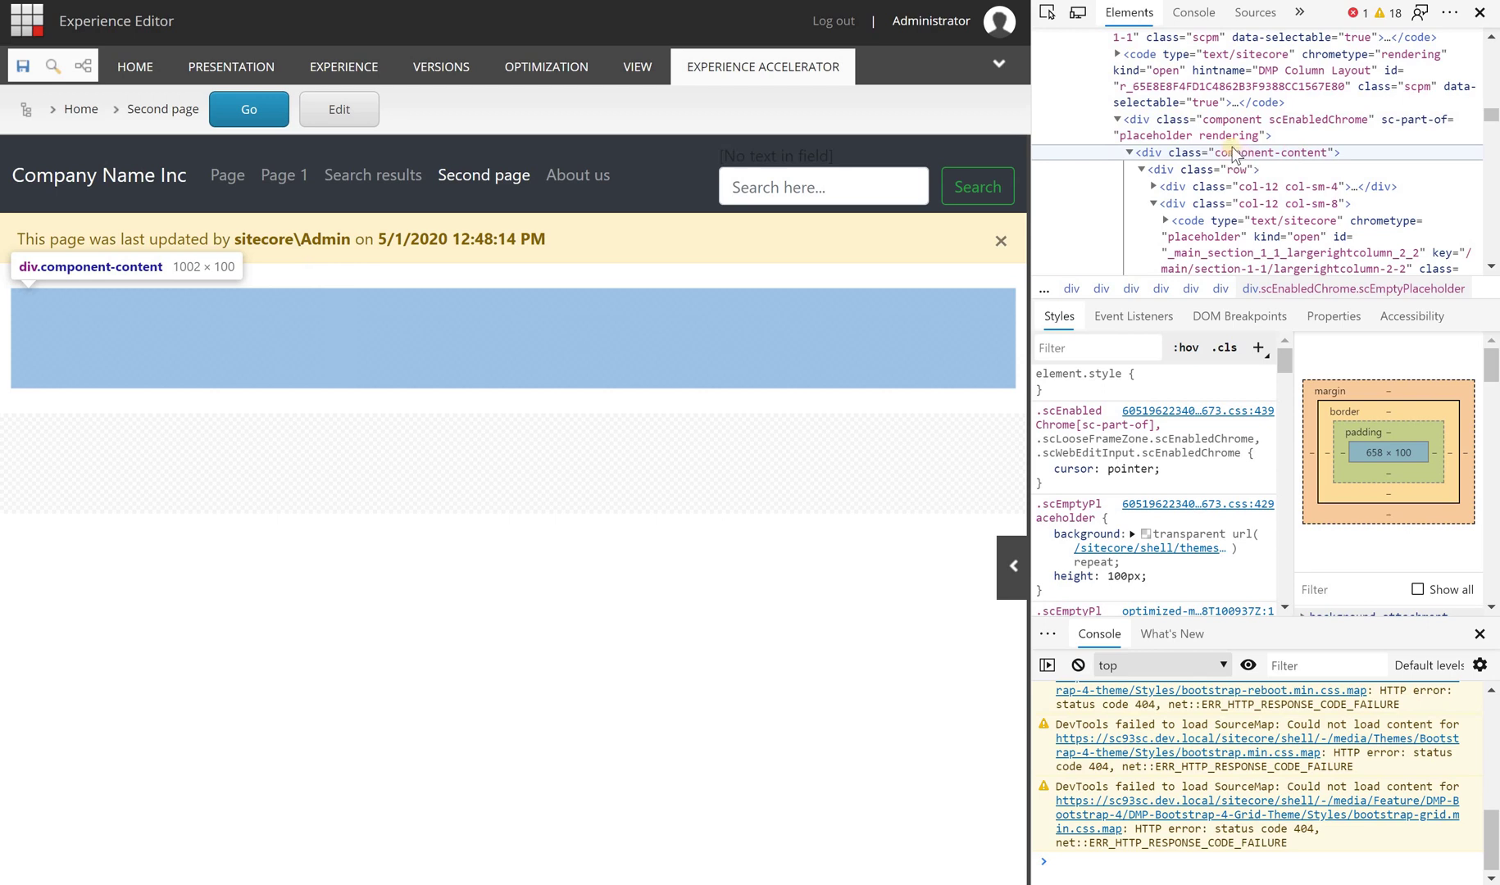
{"action": "scroll", "coordinate": [1222, 158], "scroll_direction": "down", "scroll_amount": 1}
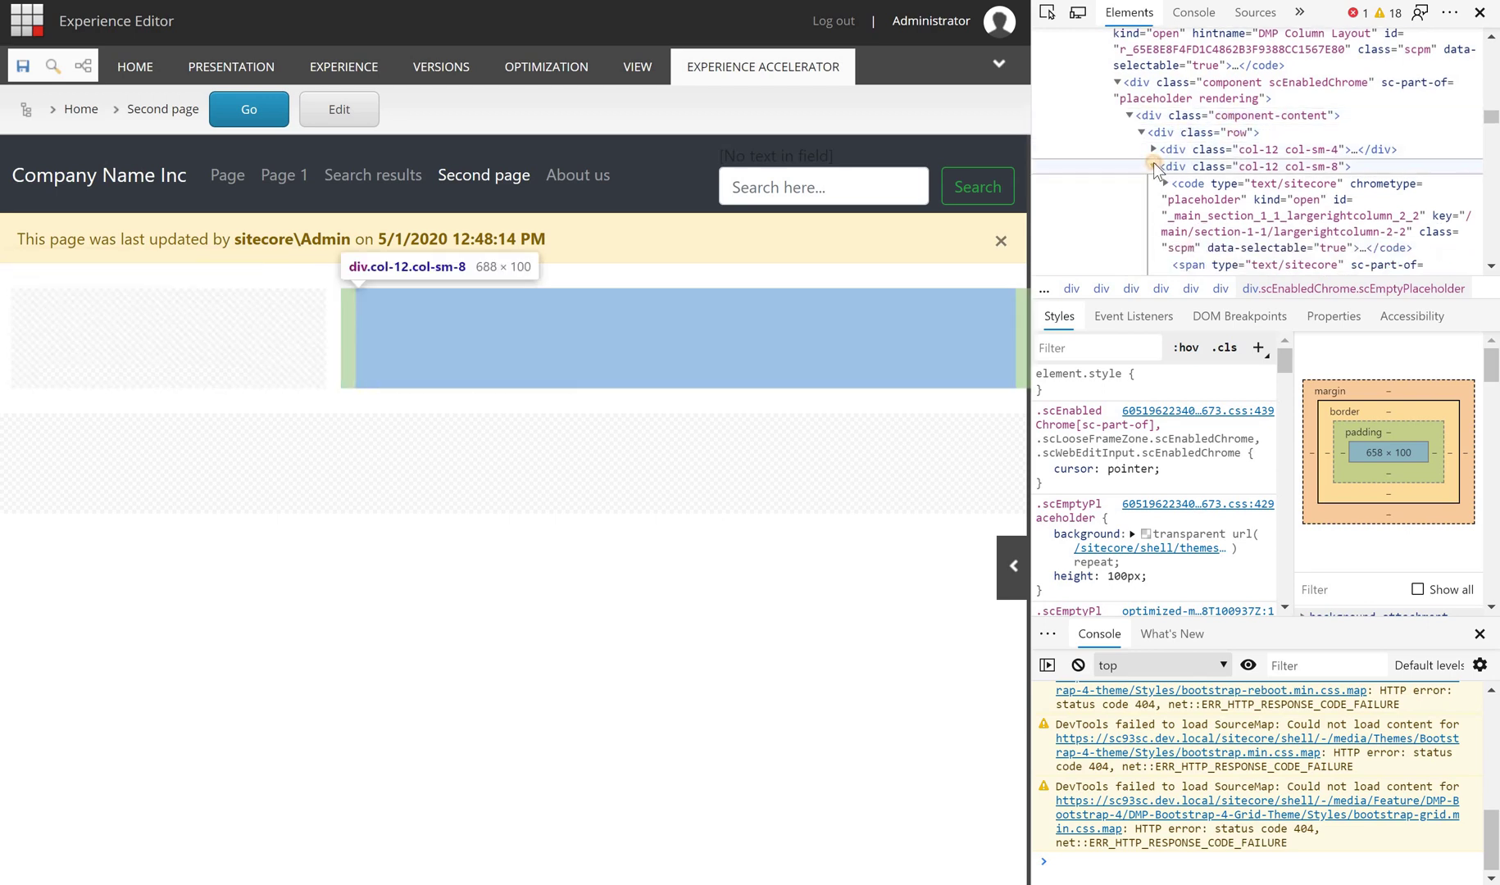
{"action": "left_click", "coordinate": [1154, 166]}
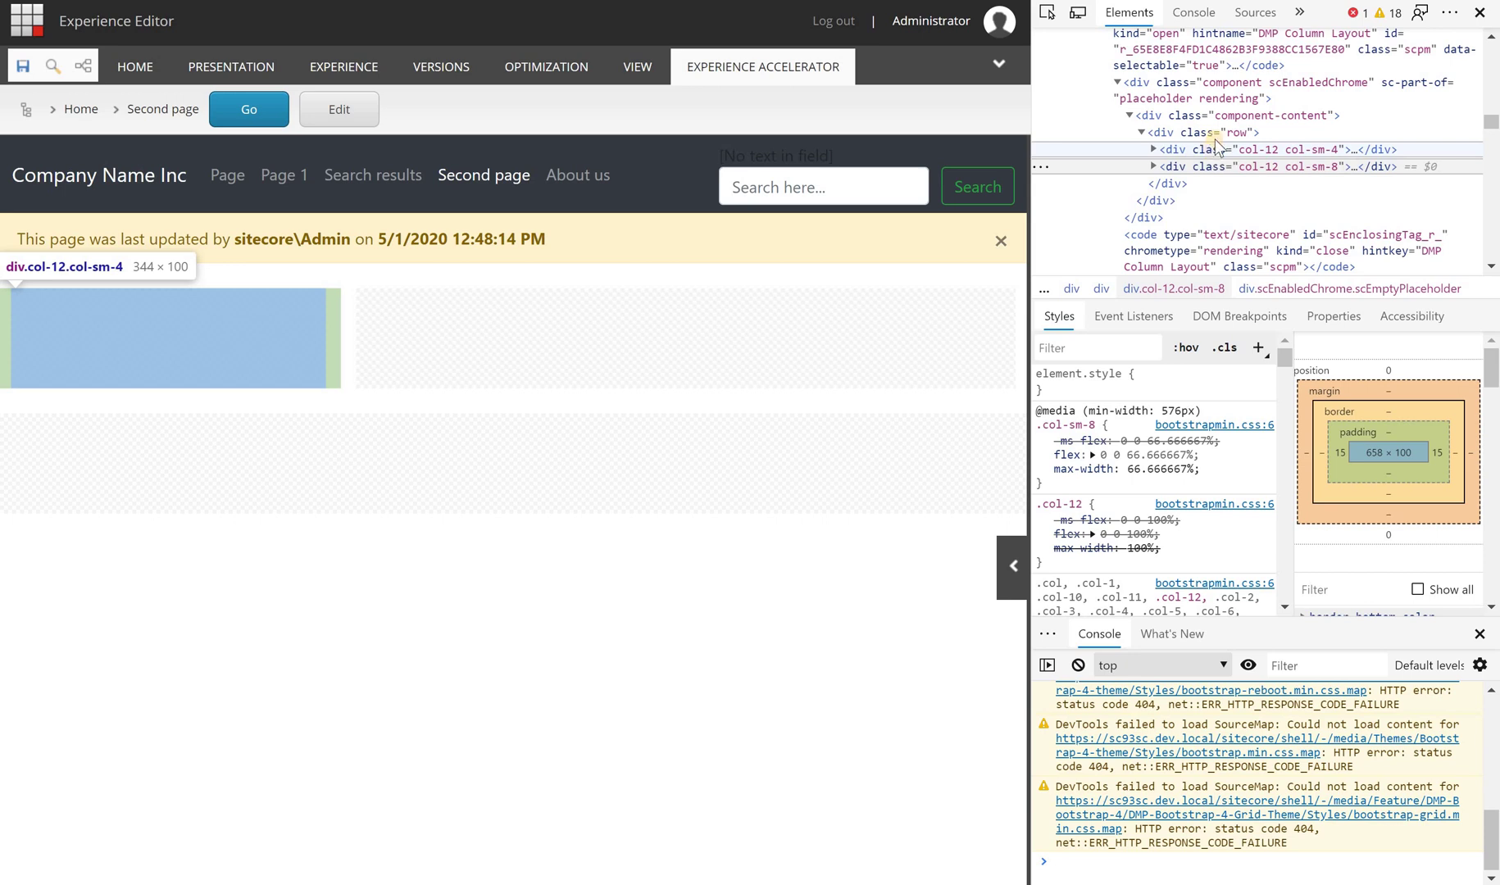
Keep the Small left Large right layout and drop a Rich Text component into the right column
{"action": "left_click", "coordinate": [722, 341]}
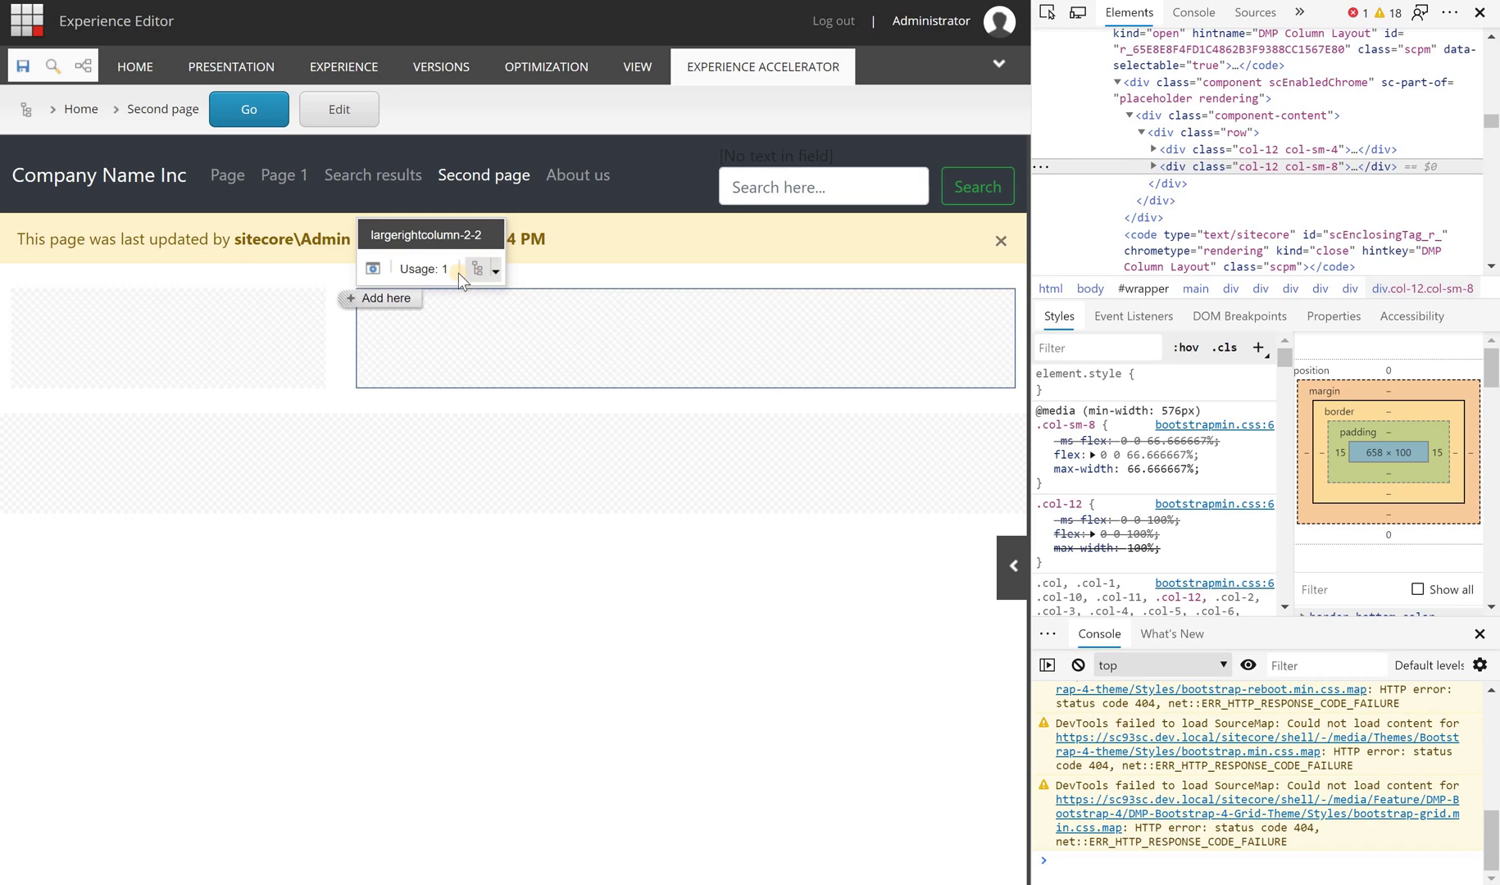
{"action": "left_click", "coordinate": [475, 270]}
{"action": "left_click", "coordinate": [311, 252]}
{"action": "scroll", "coordinate": [316, 336], "scroll_direction": "down", "scroll_amount": 1}
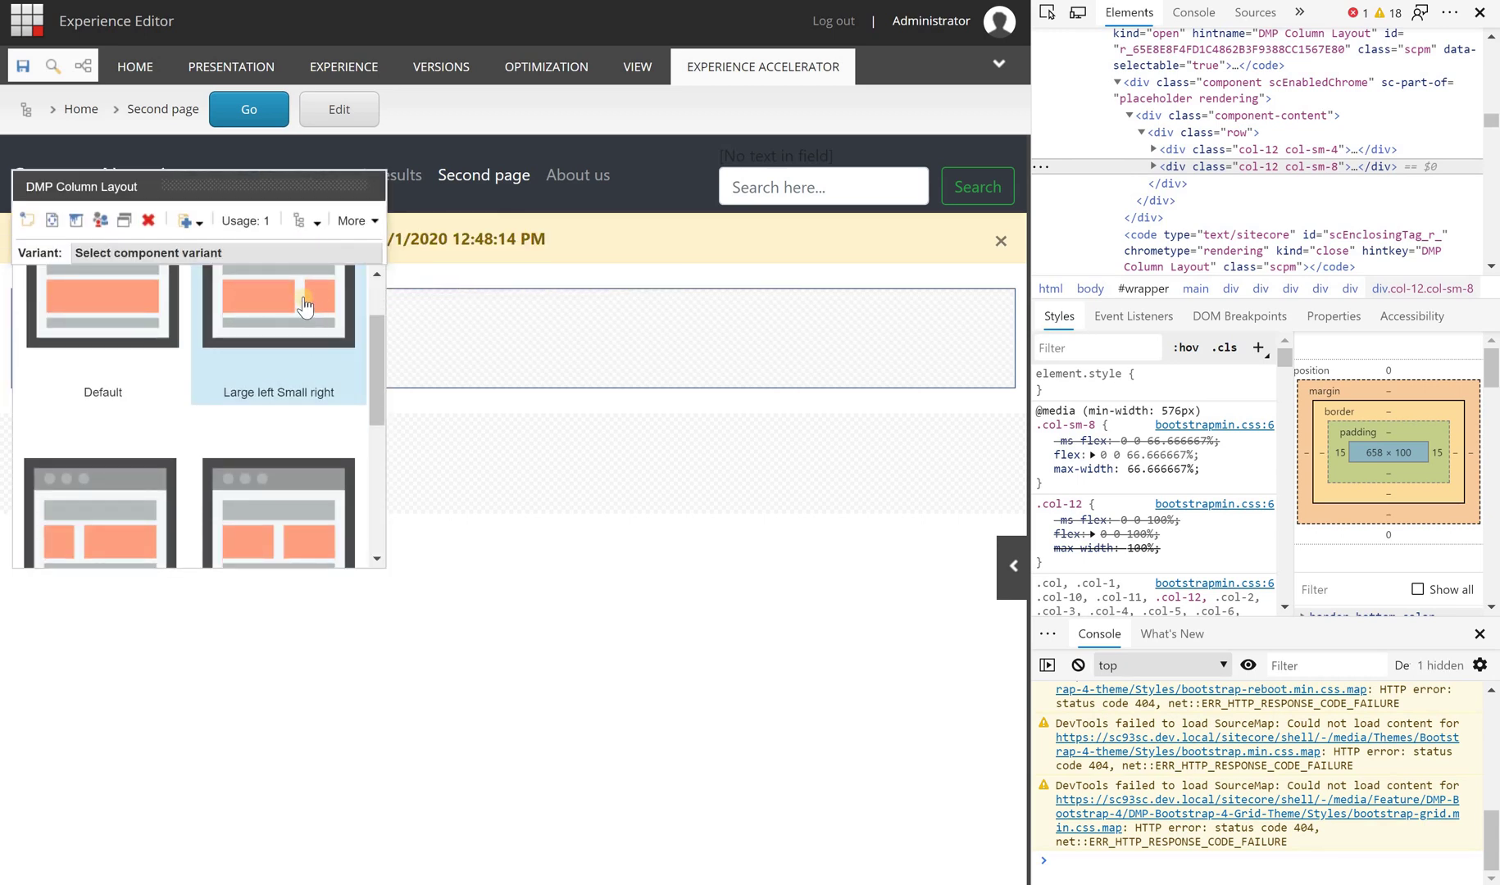
{"action": "scroll", "coordinate": [332, 310], "scroll_direction": "down", "scroll_amount": 2}
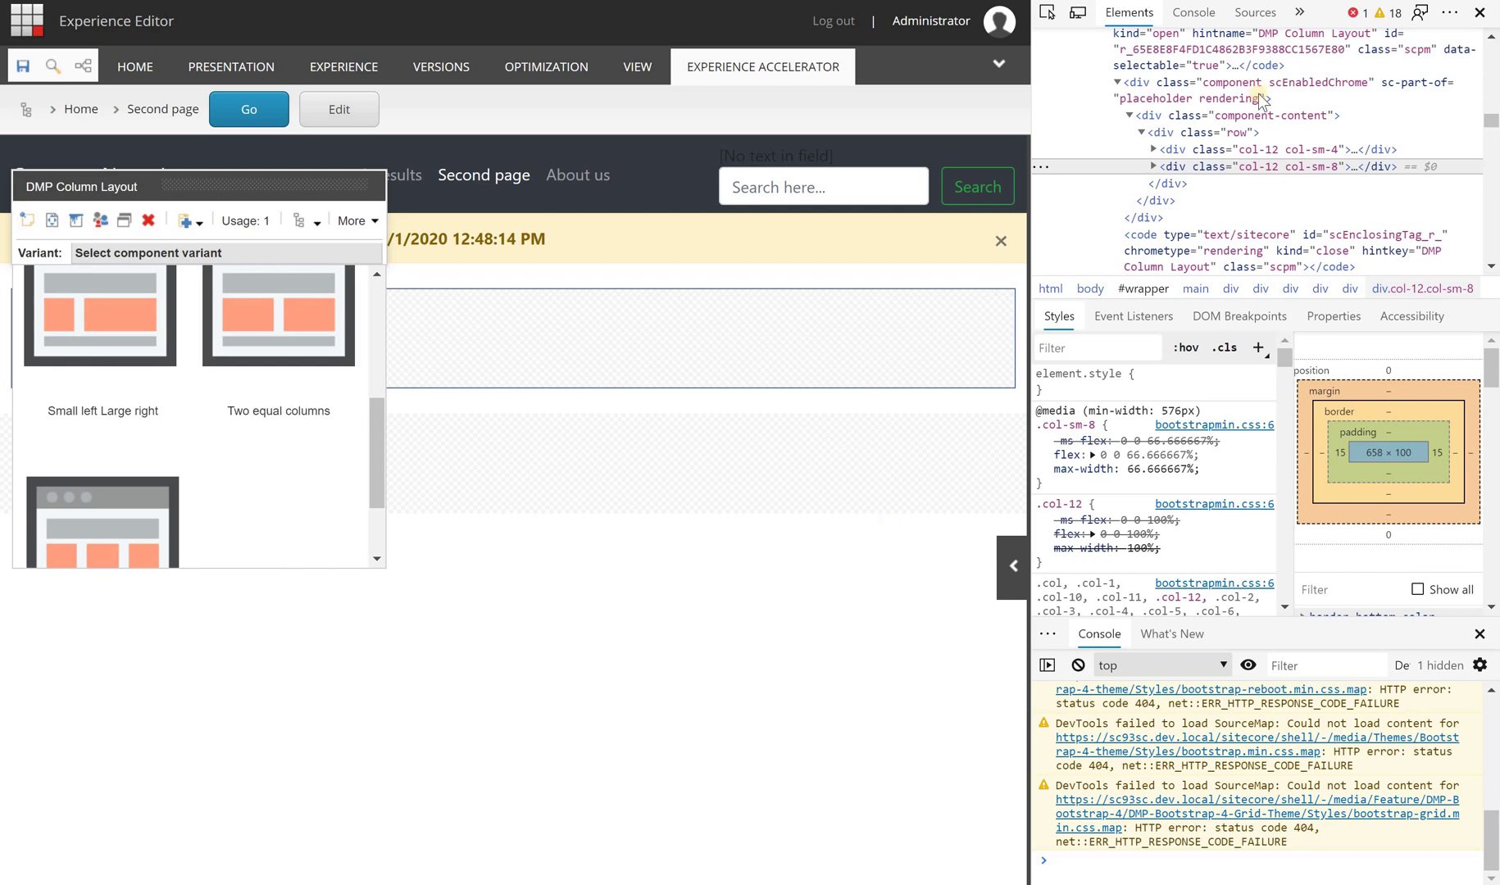
{"action": "left_click", "coordinate": [1480, 12]}
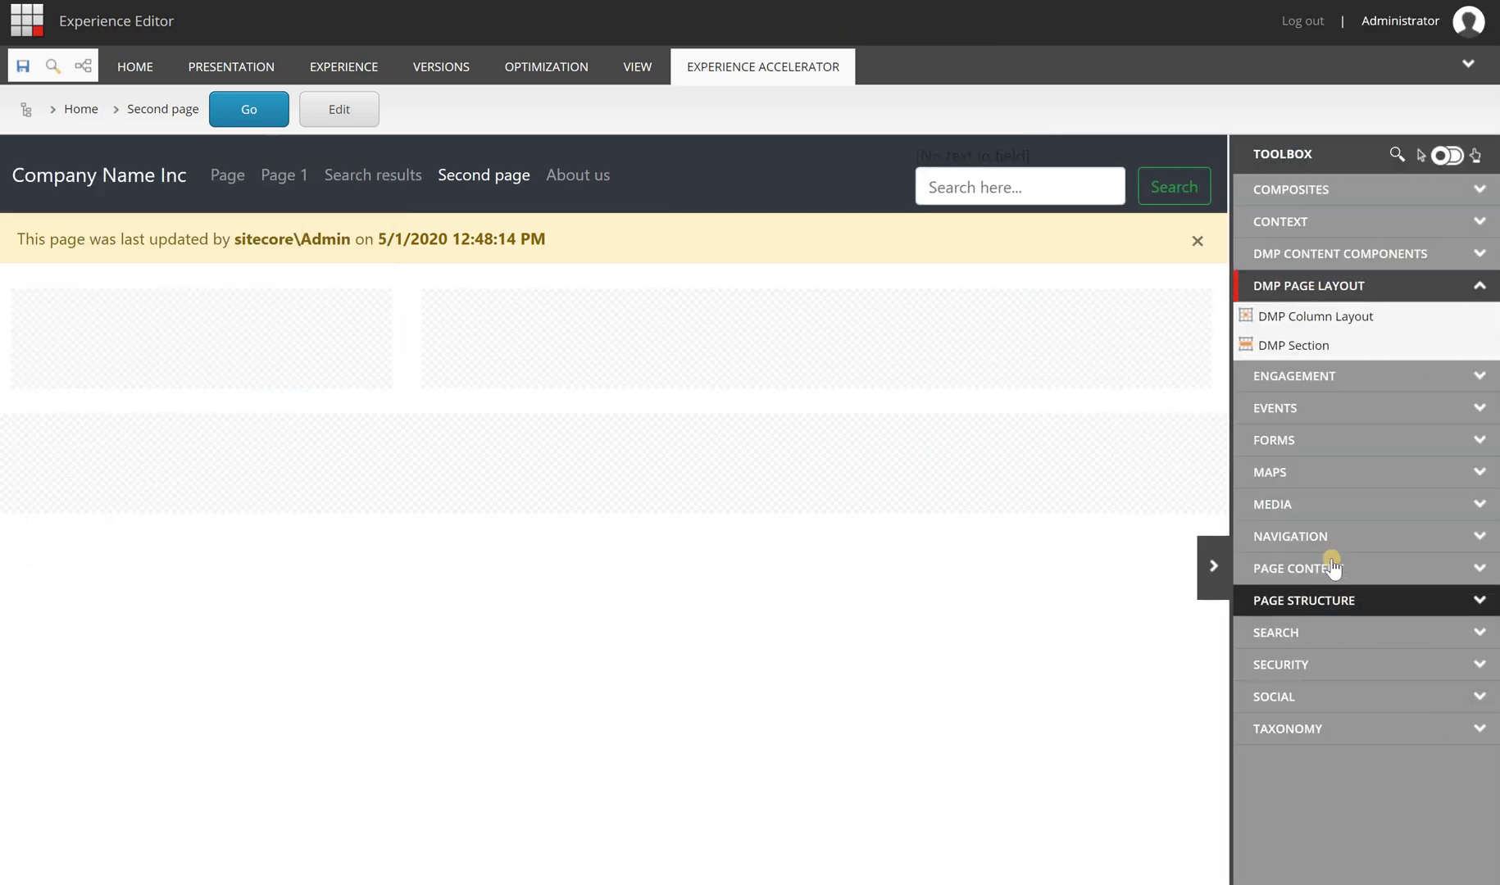
{"action": "left_click", "coordinate": [1328, 570]}
{"action": "left_click_drag", "start_coordinate": [1288, 811], "coordinate": [787, 288]}
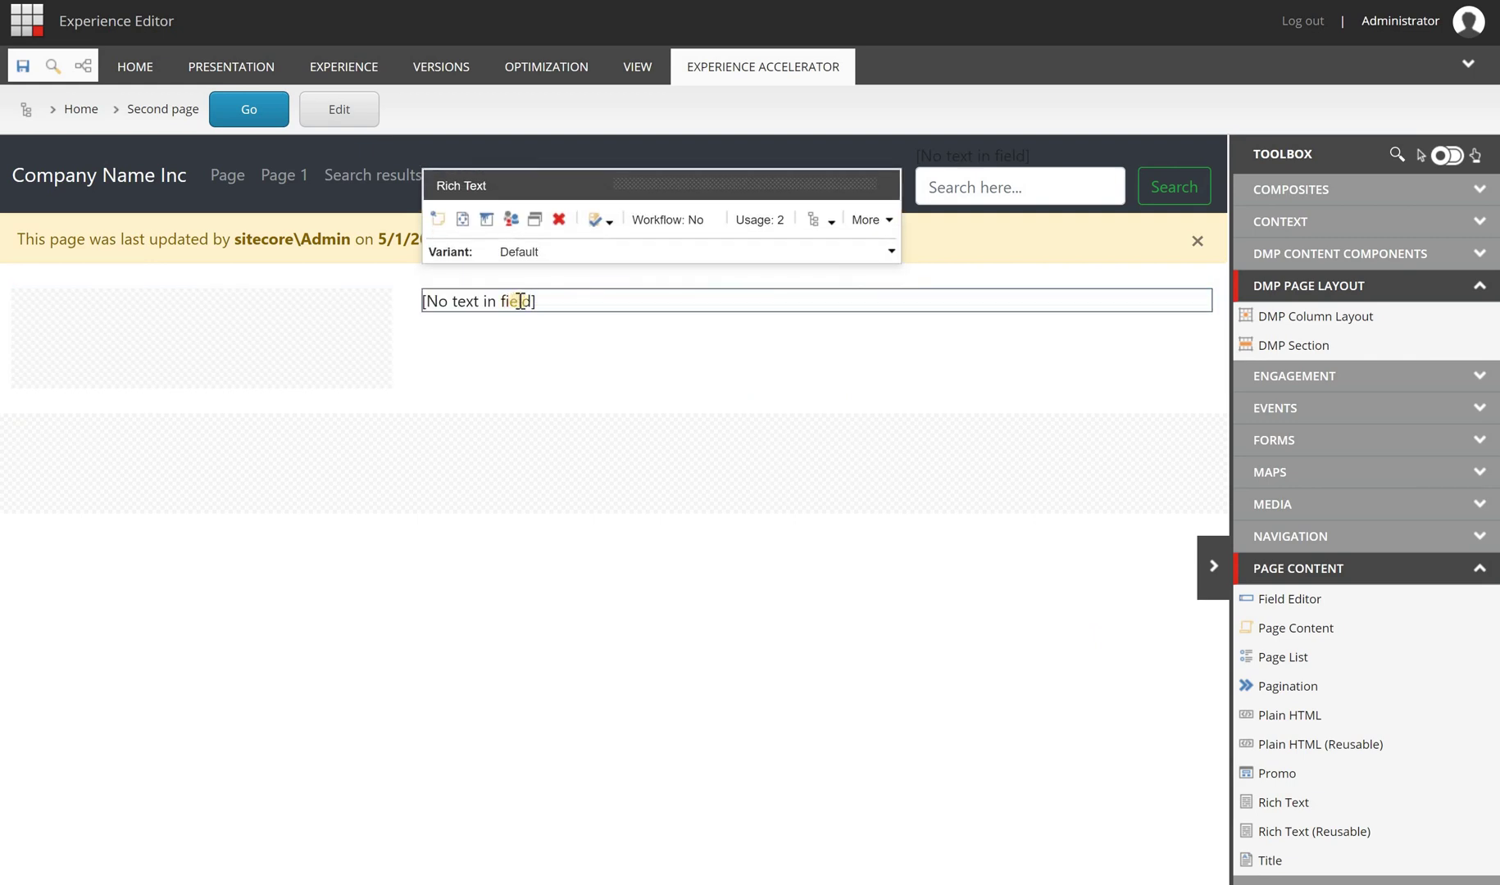
Open the Rich Text component's Edit component properties dialog
{"action": "left_click", "coordinate": [520, 301]}
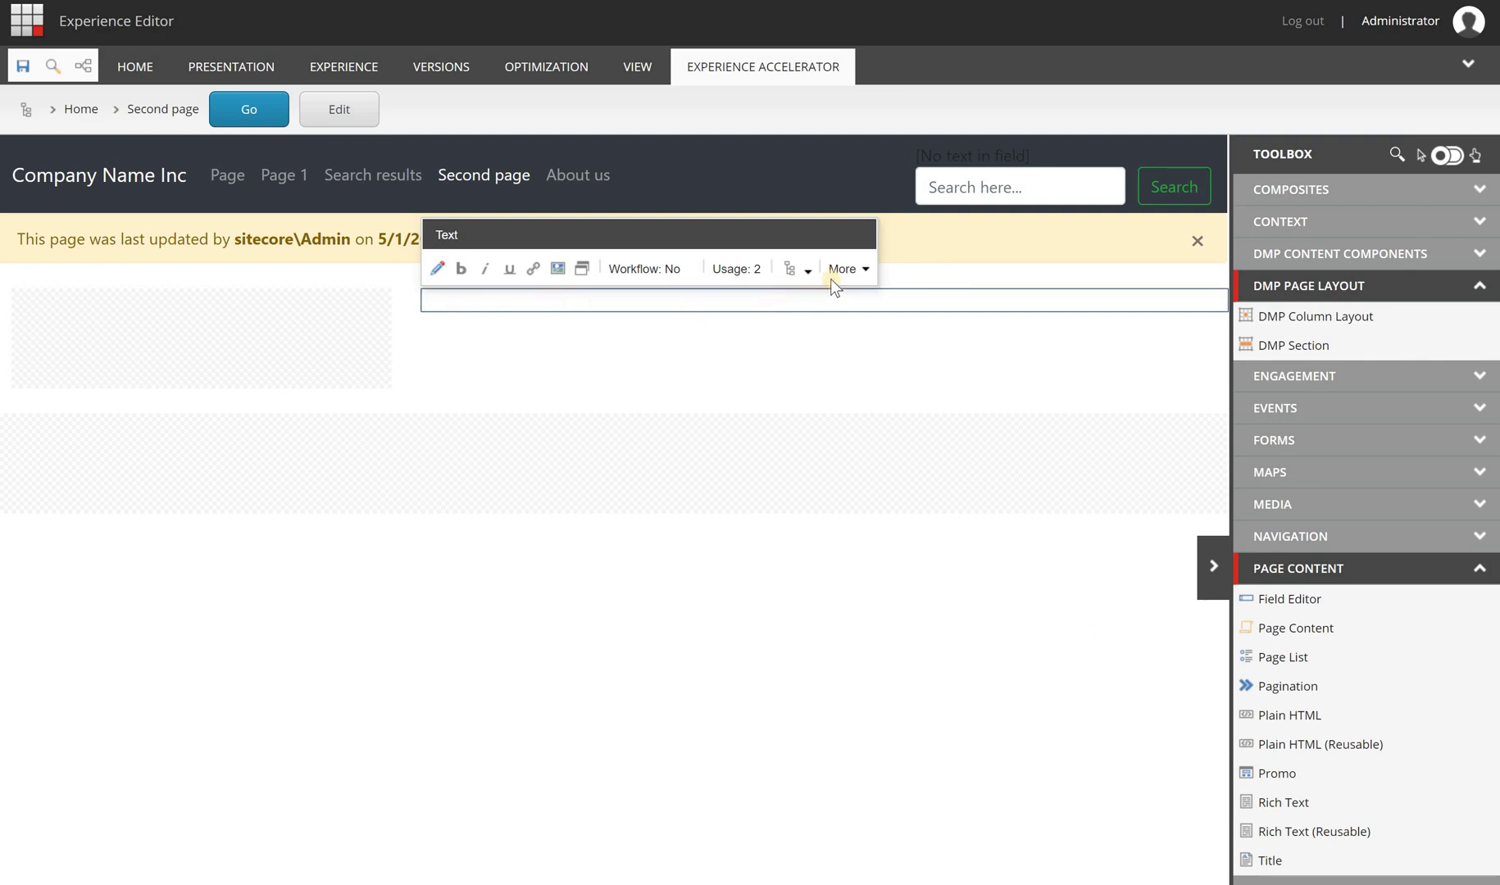
{"action": "left_click", "coordinate": [787, 275]}
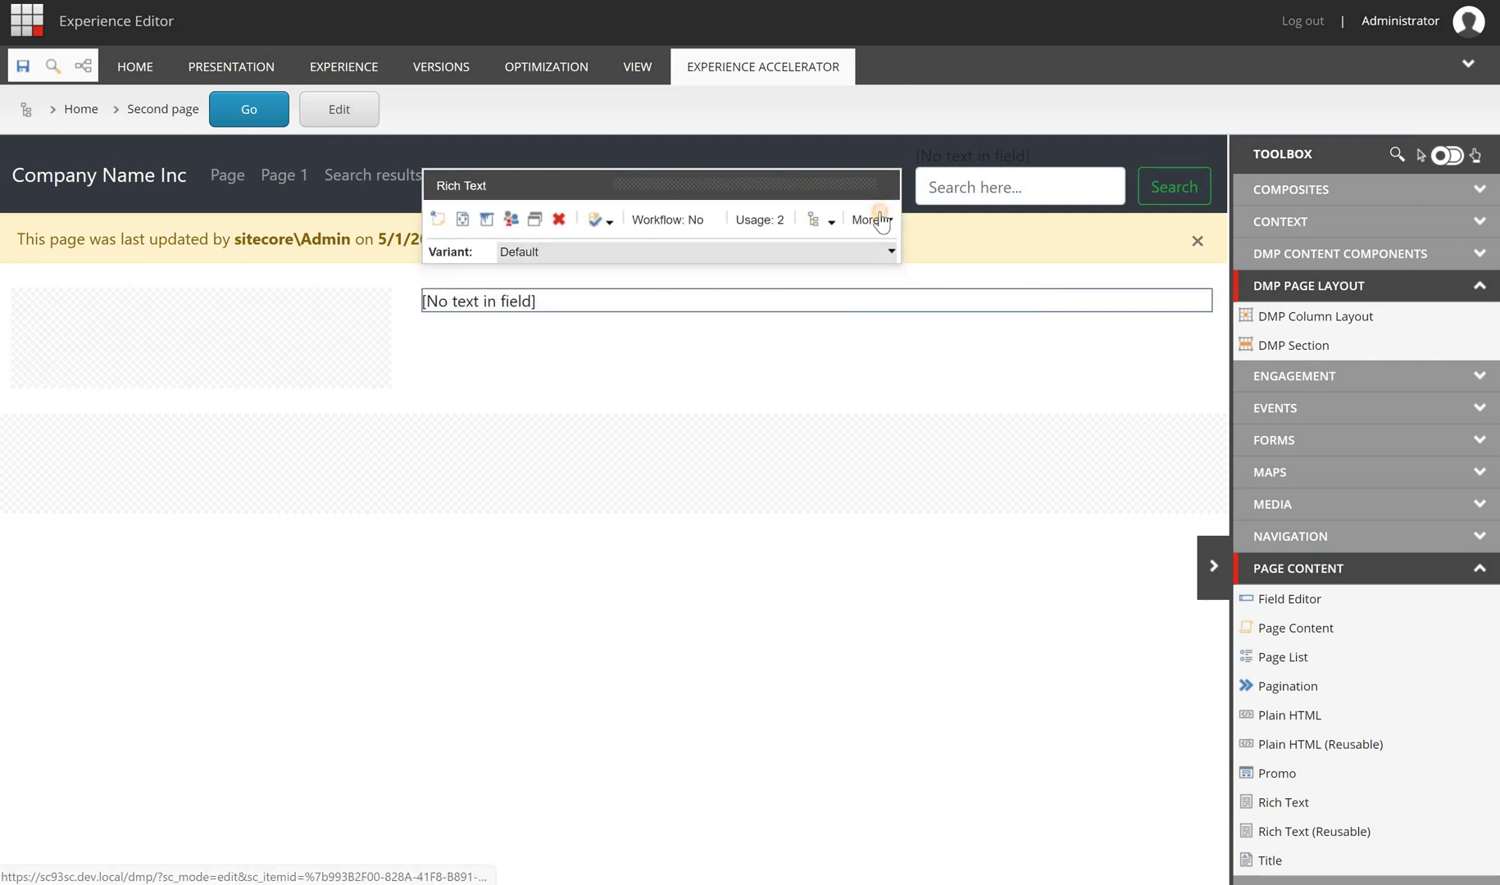
{"action": "left_click", "coordinate": [872, 219]}
{"action": "left_click", "coordinate": [929, 296]}
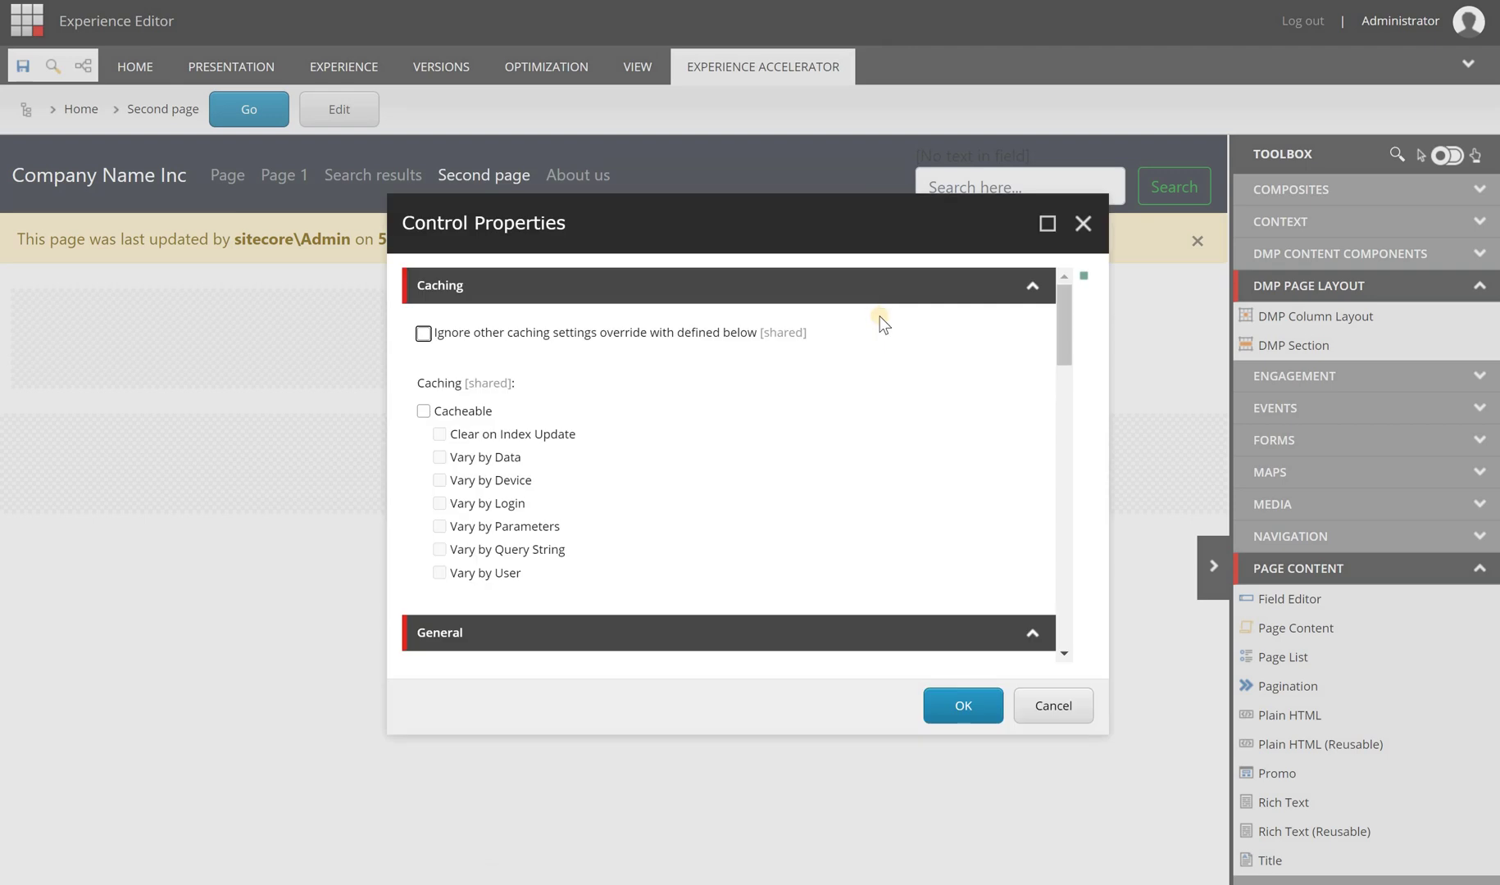
{"action": "scroll", "coordinate": [859, 333], "scroll_direction": "down", "scroll_amount": 10}
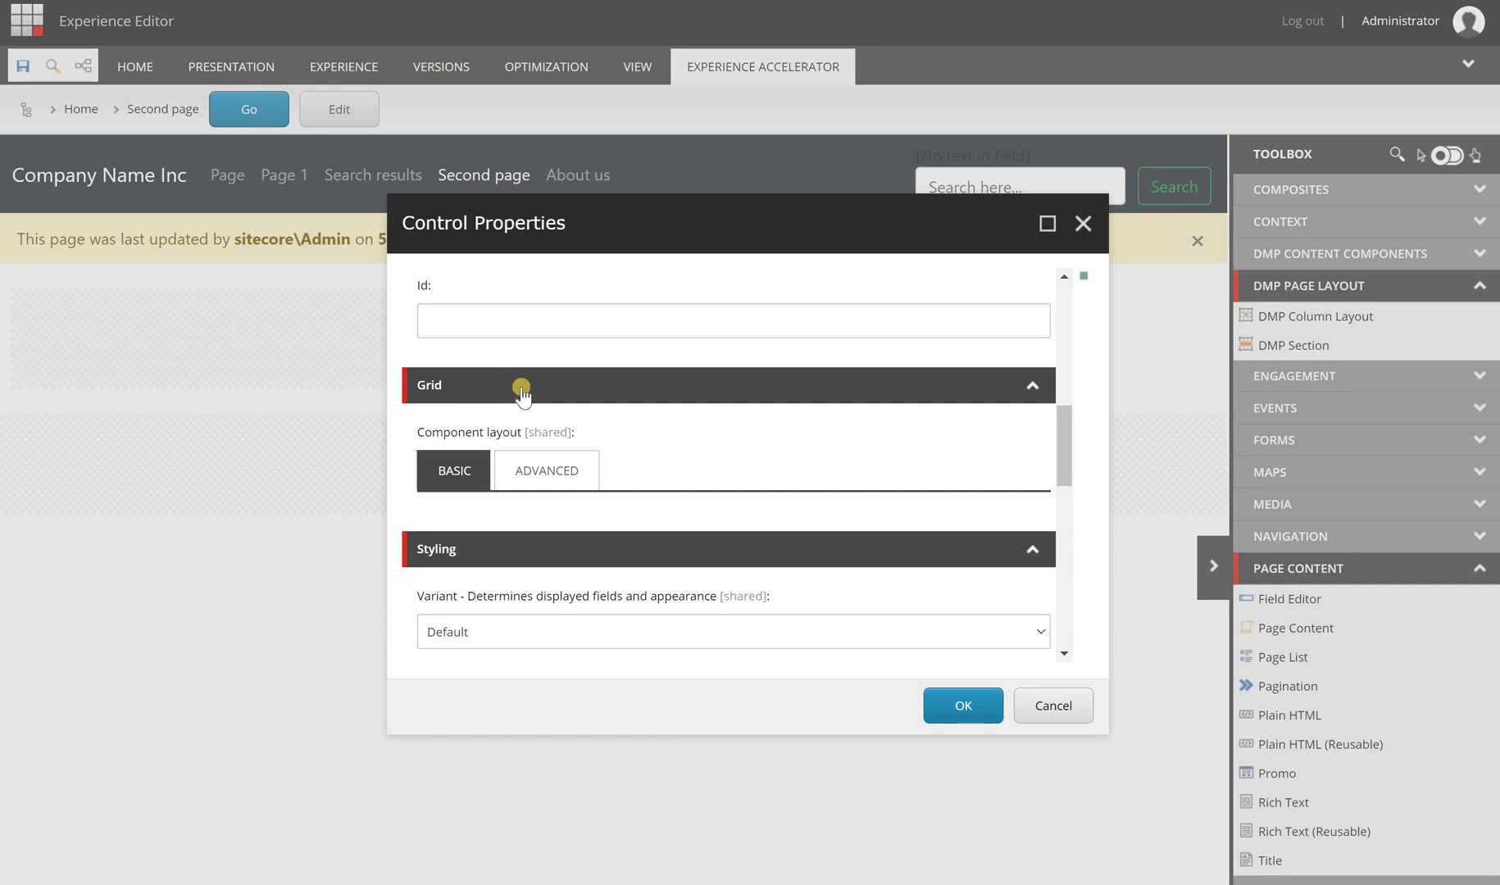
Try the Advanced grid layout, settle on Basic, and close the properties dialog
{"action": "left_click", "coordinate": [505, 463]}
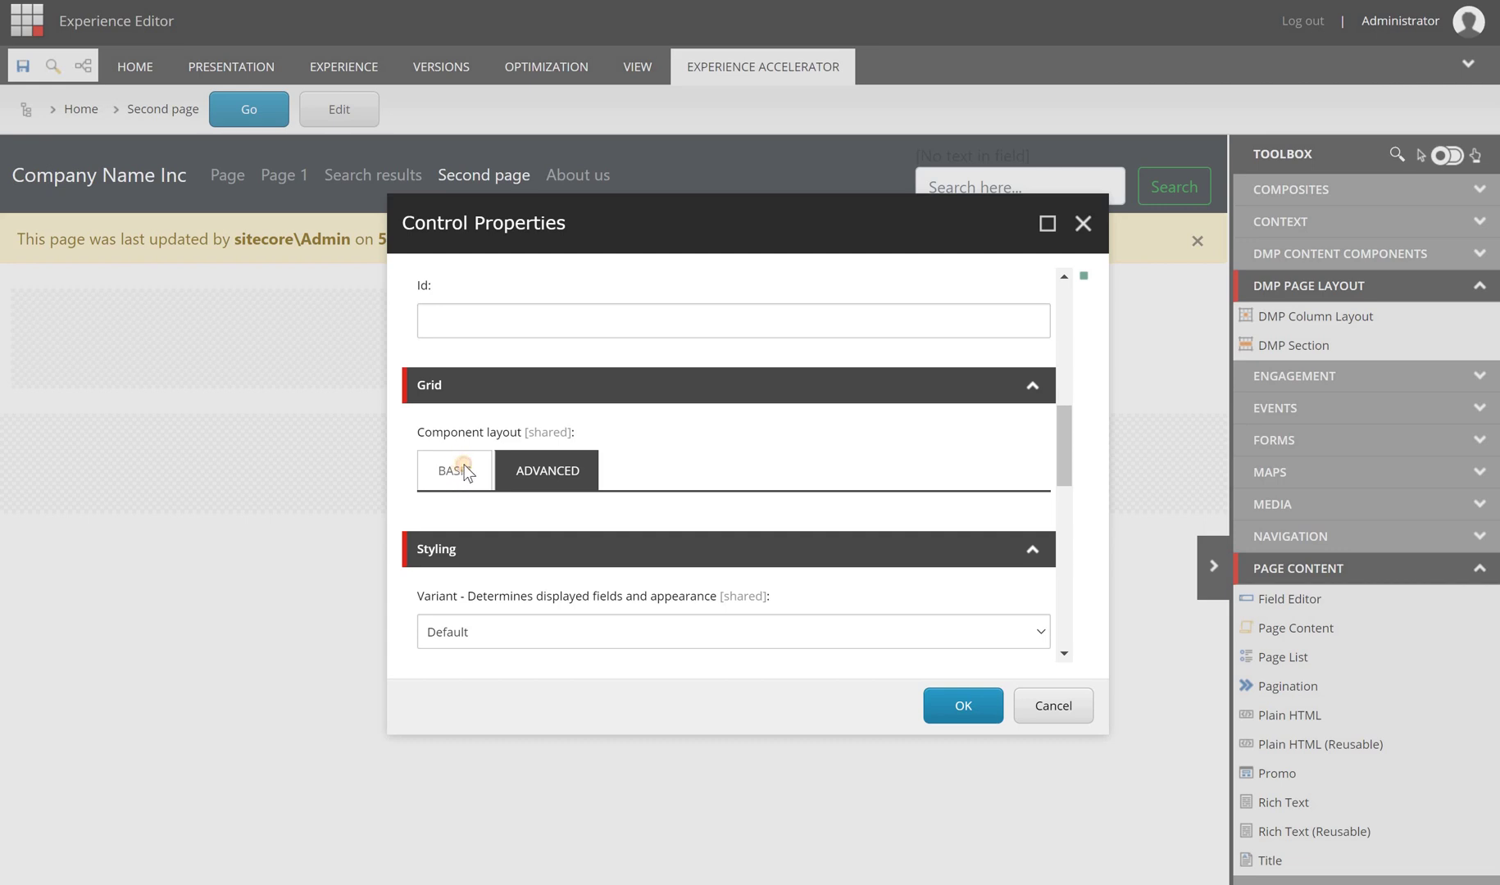
{"action": "left_click", "coordinate": [463, 472]}
{"action": "left_click", "coordinate": [523, 473]}
{"action": "left_click", "coordinate": [452, 474]}
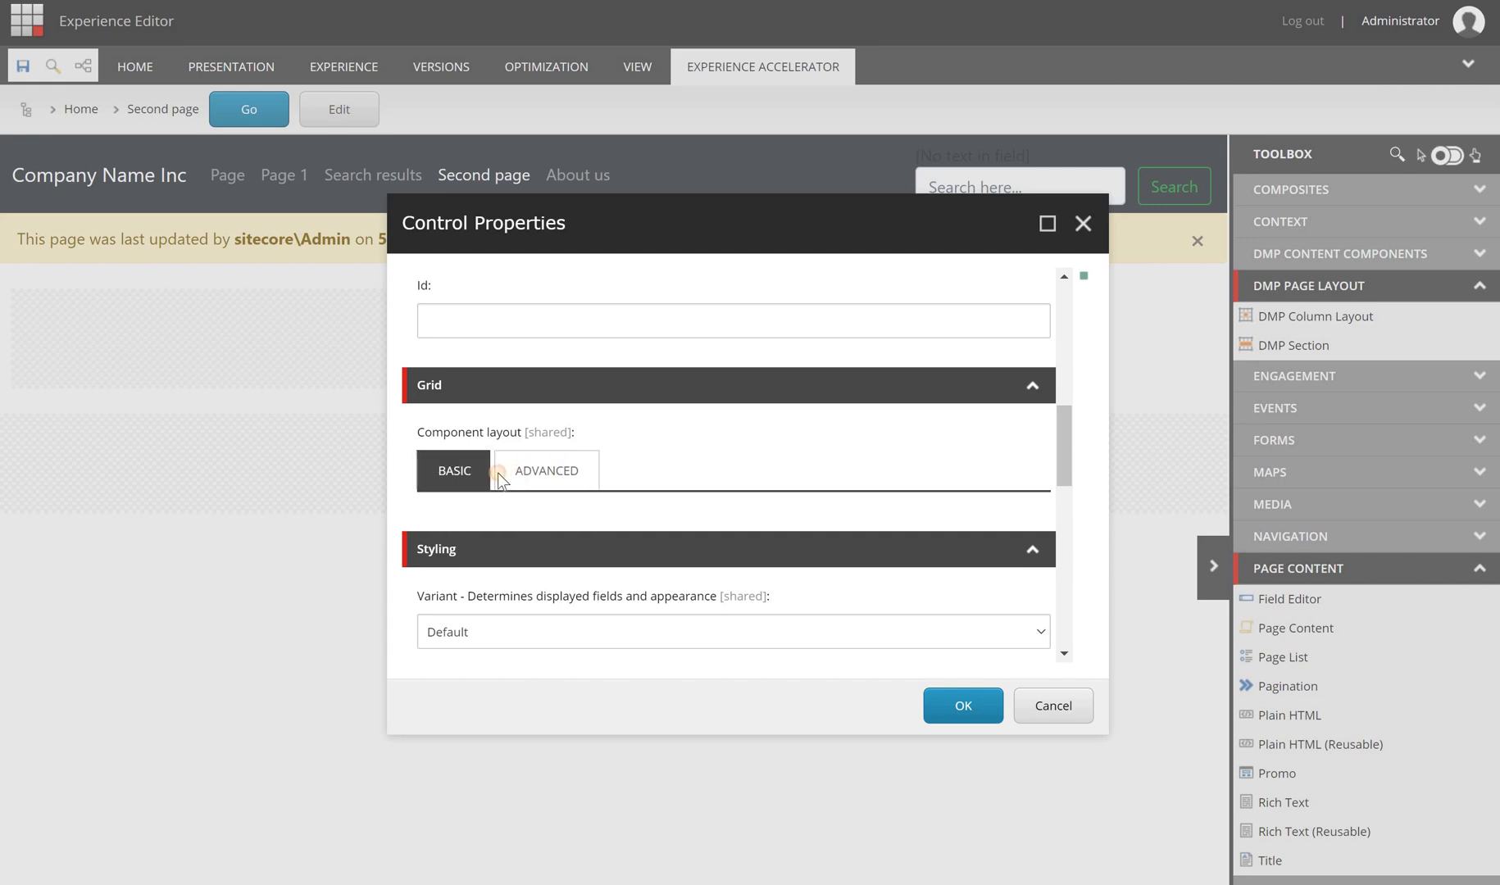
{"action": "left_click", "coordinate": [501, 473]}
{"action": "left_click", "coordinate": [472, 471]}
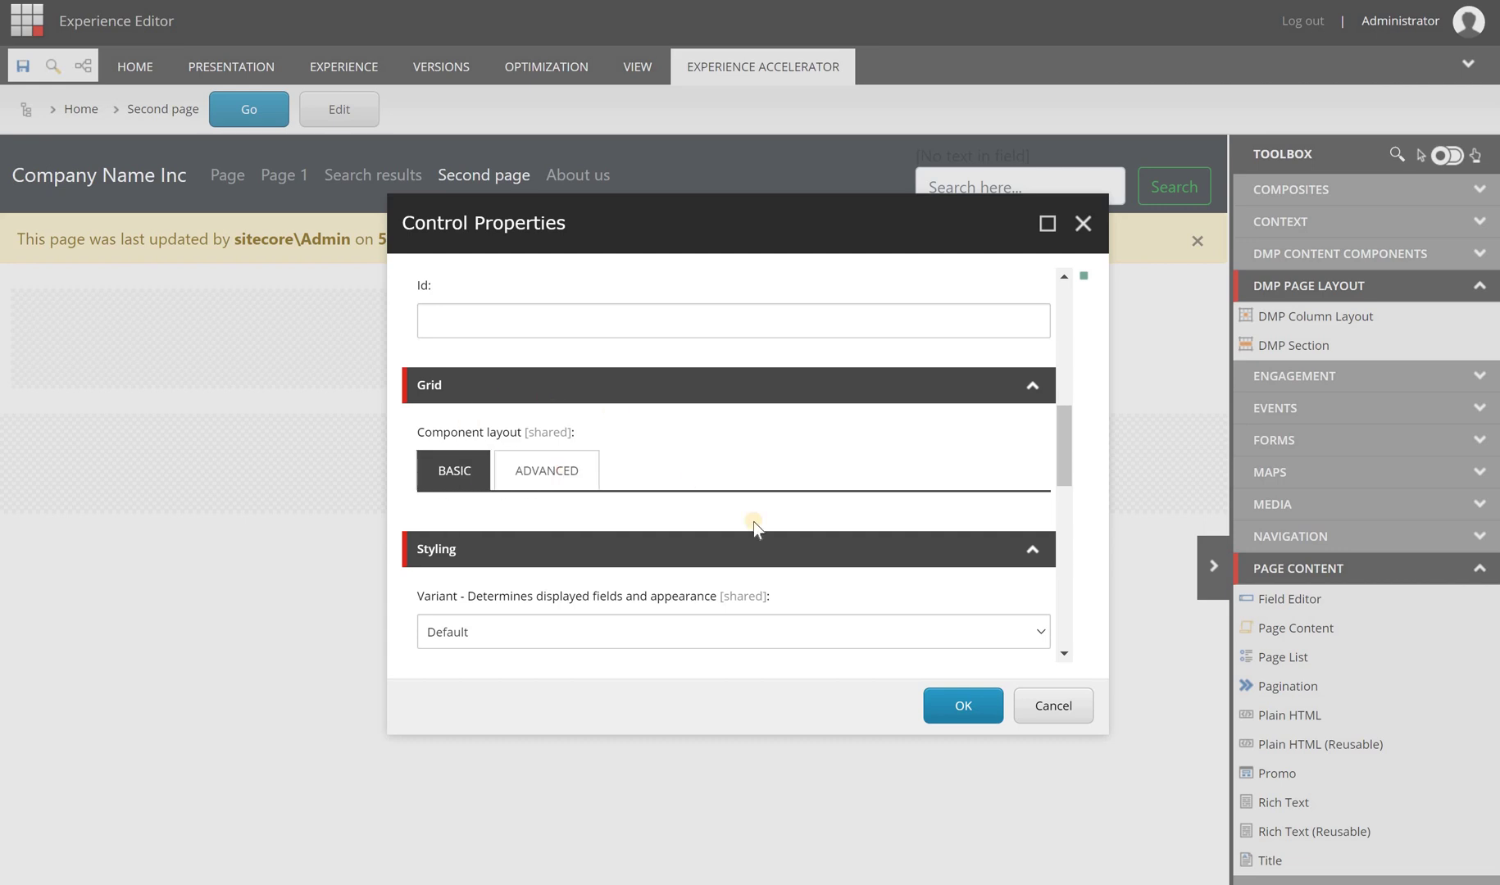
{"action": "left_click", "coordinate": [1051, 705]}
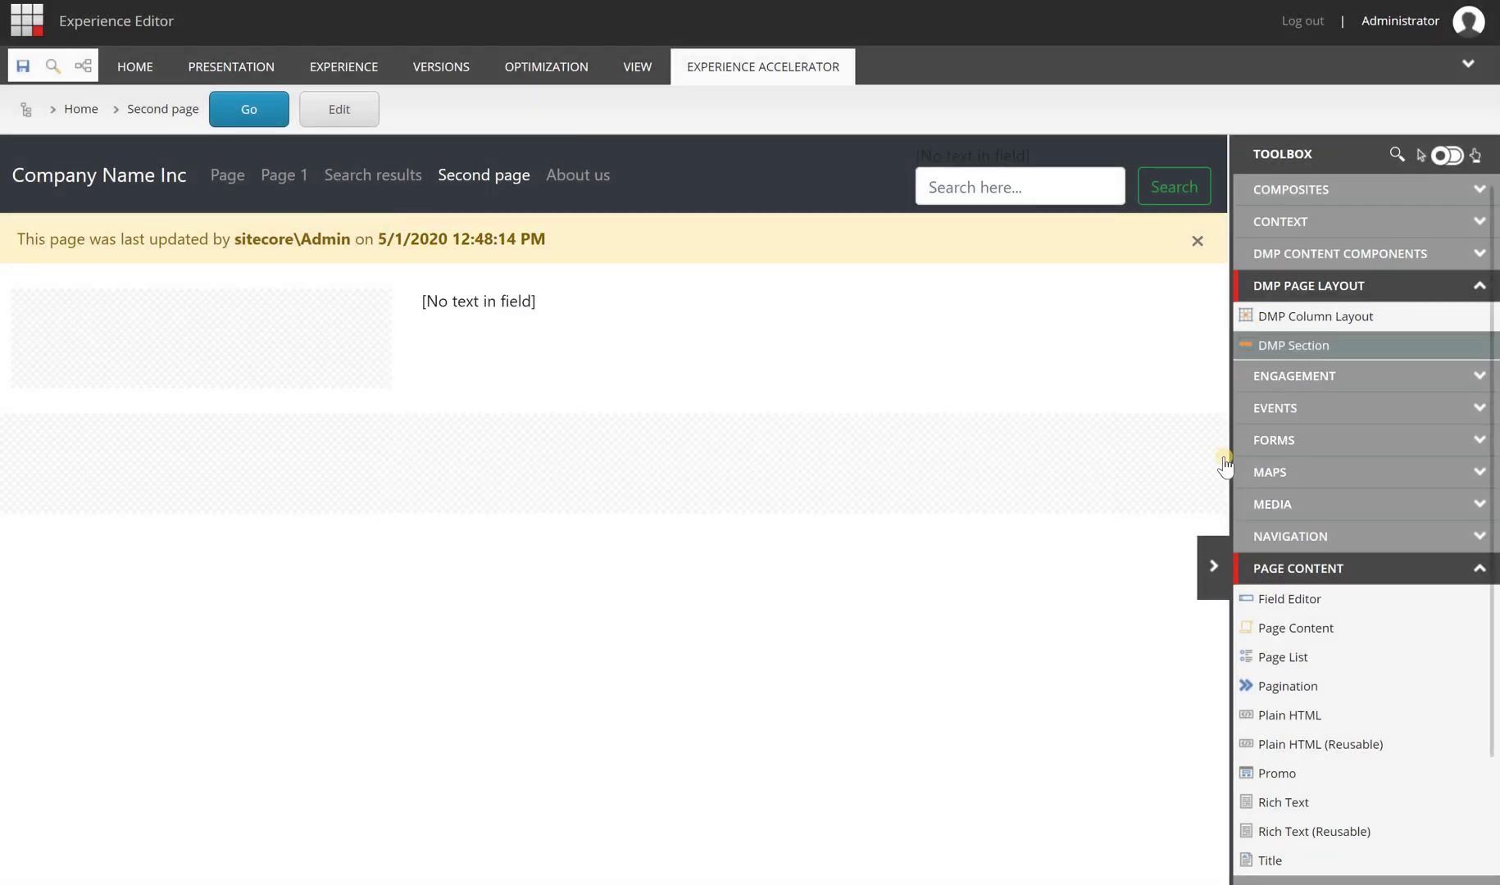
Navigate to the Home page via the breadcrumb, saving Second page's changes
{"action": "left_click", "coordinate": [110, 111]}
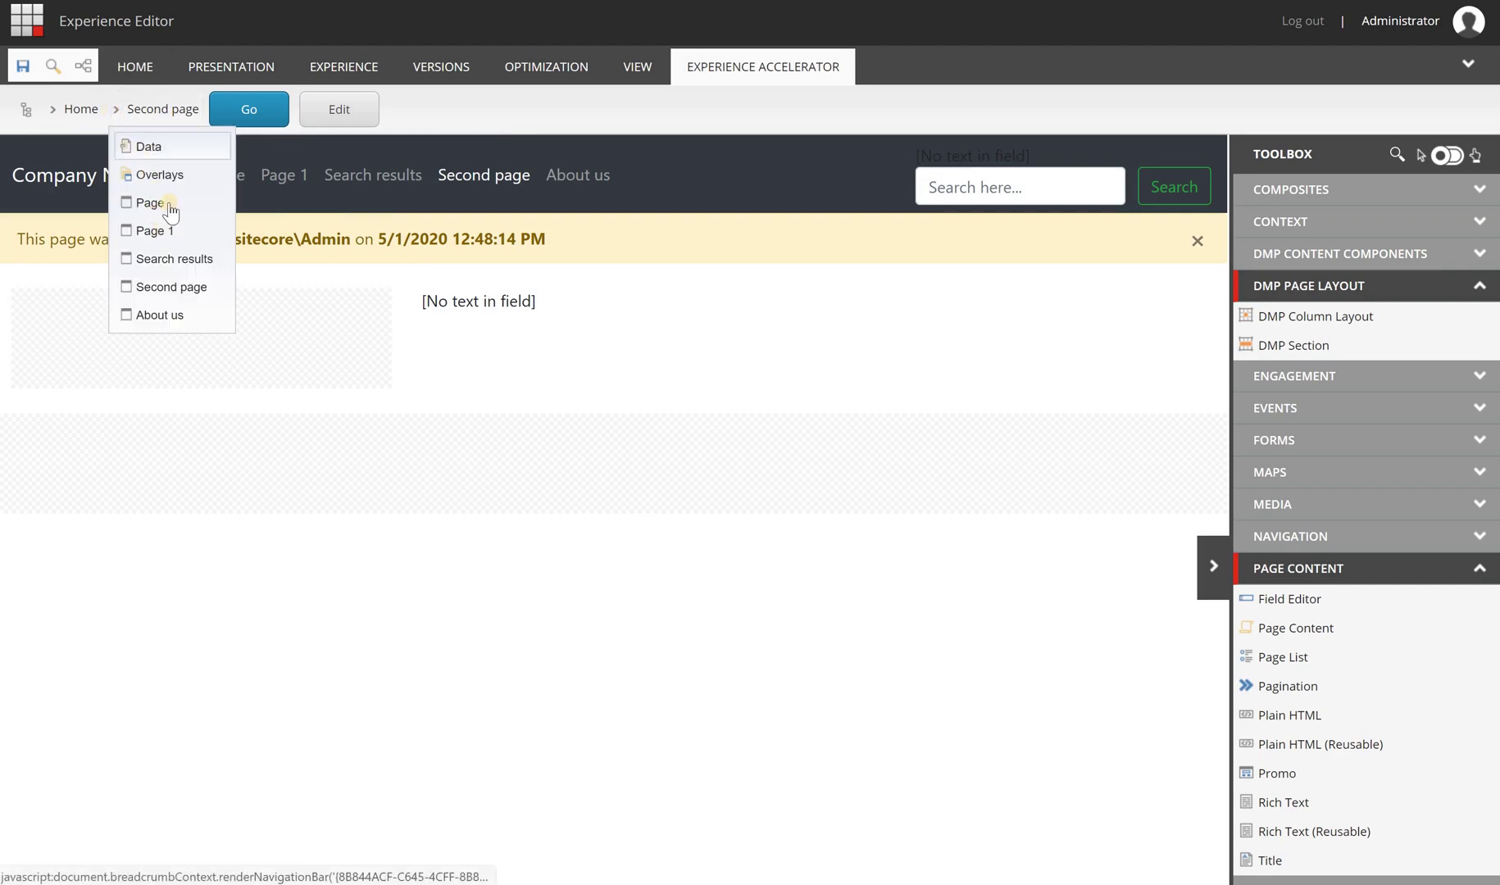
{"action": "left_click", "coordinate": [81, 110]}
{"action": "left_click", "coordinate": [154, 109]}
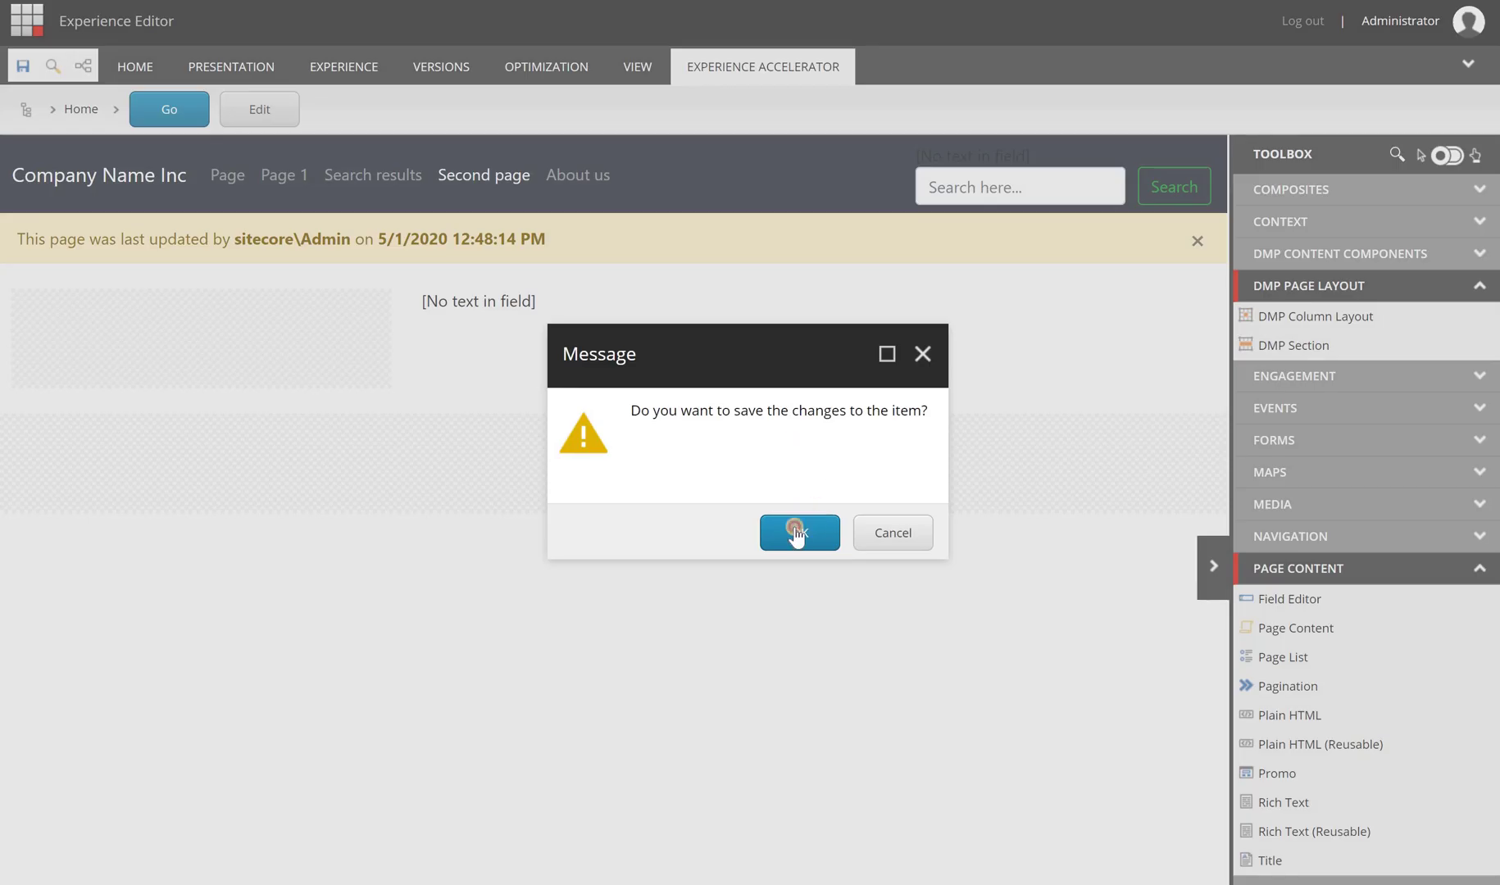
{"action": "left_click", "coordinate": [795, 533]}
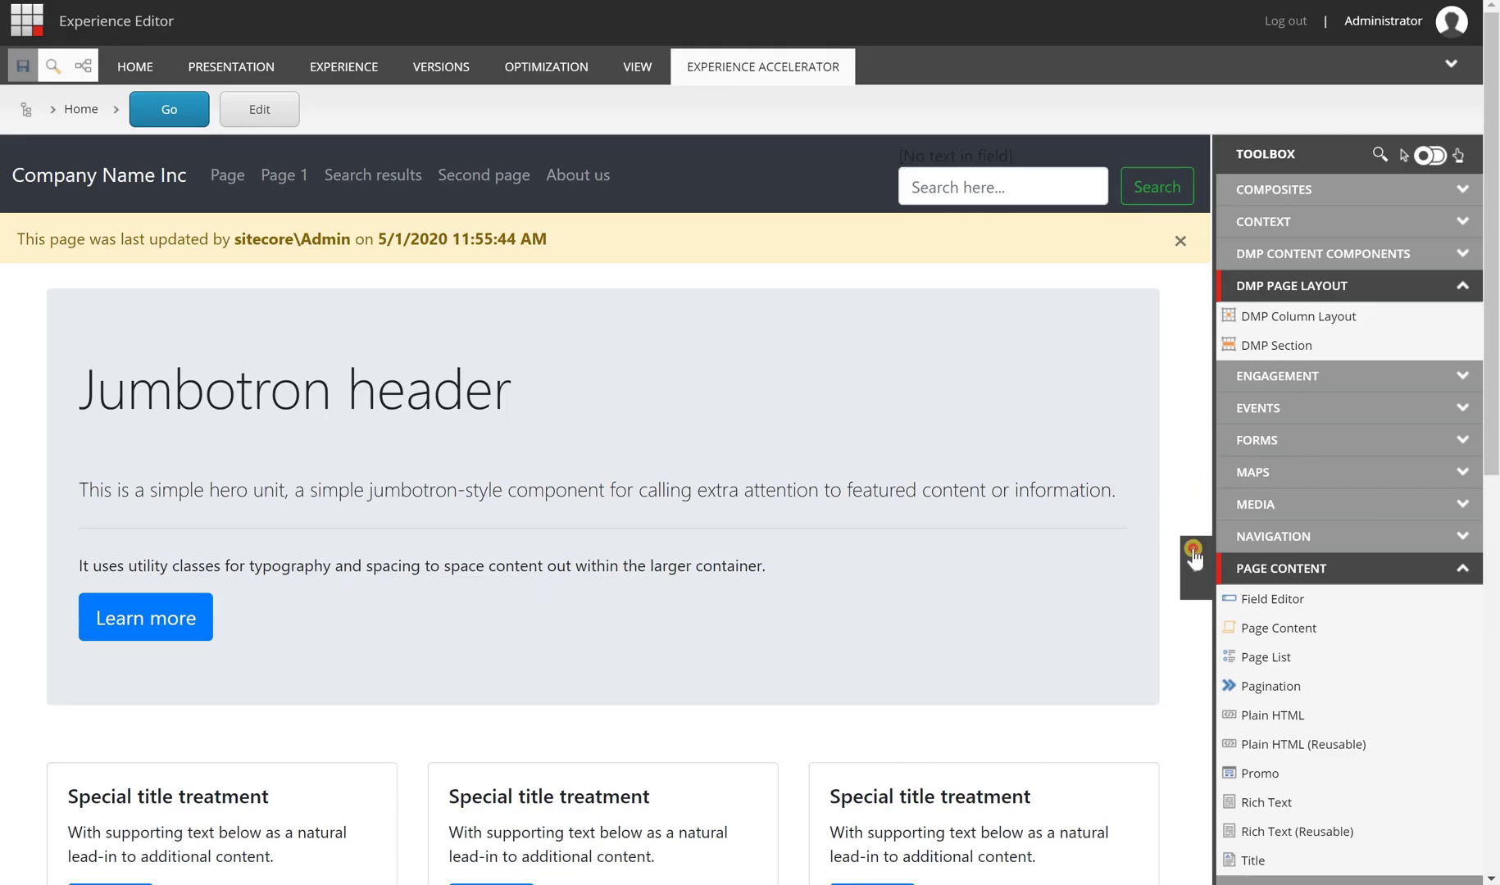
Hide the Toolbox and scroll down to the 1200 x 600 carousel
{"action": "left_click", "coordinate": [1200, 564]}
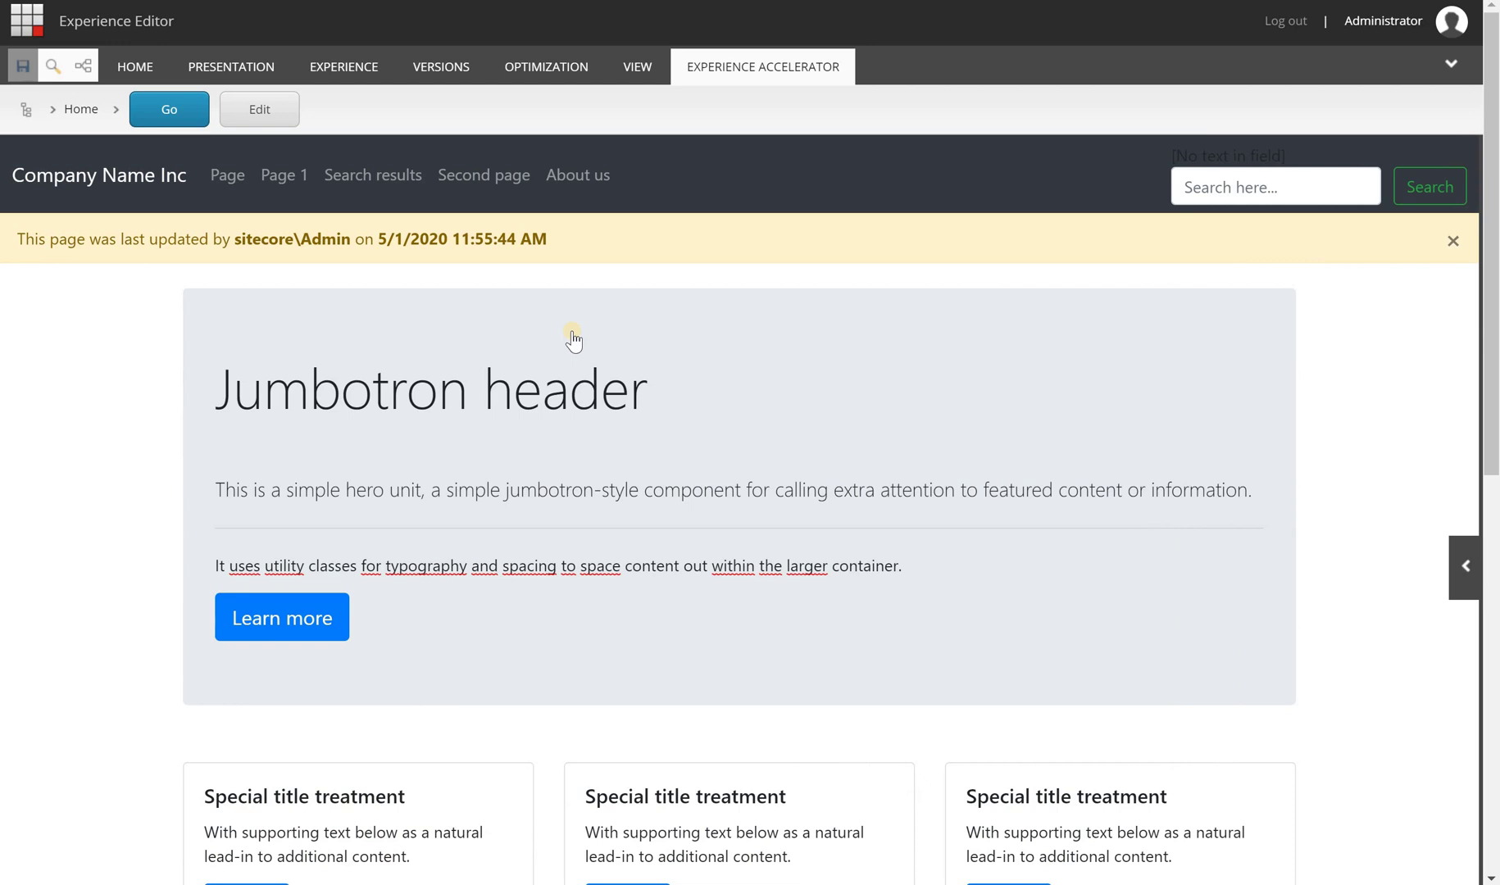
{"action": "scroll", "coordinate": [574, 332], "scroll_direction": "down", "scroll_amount": 2}
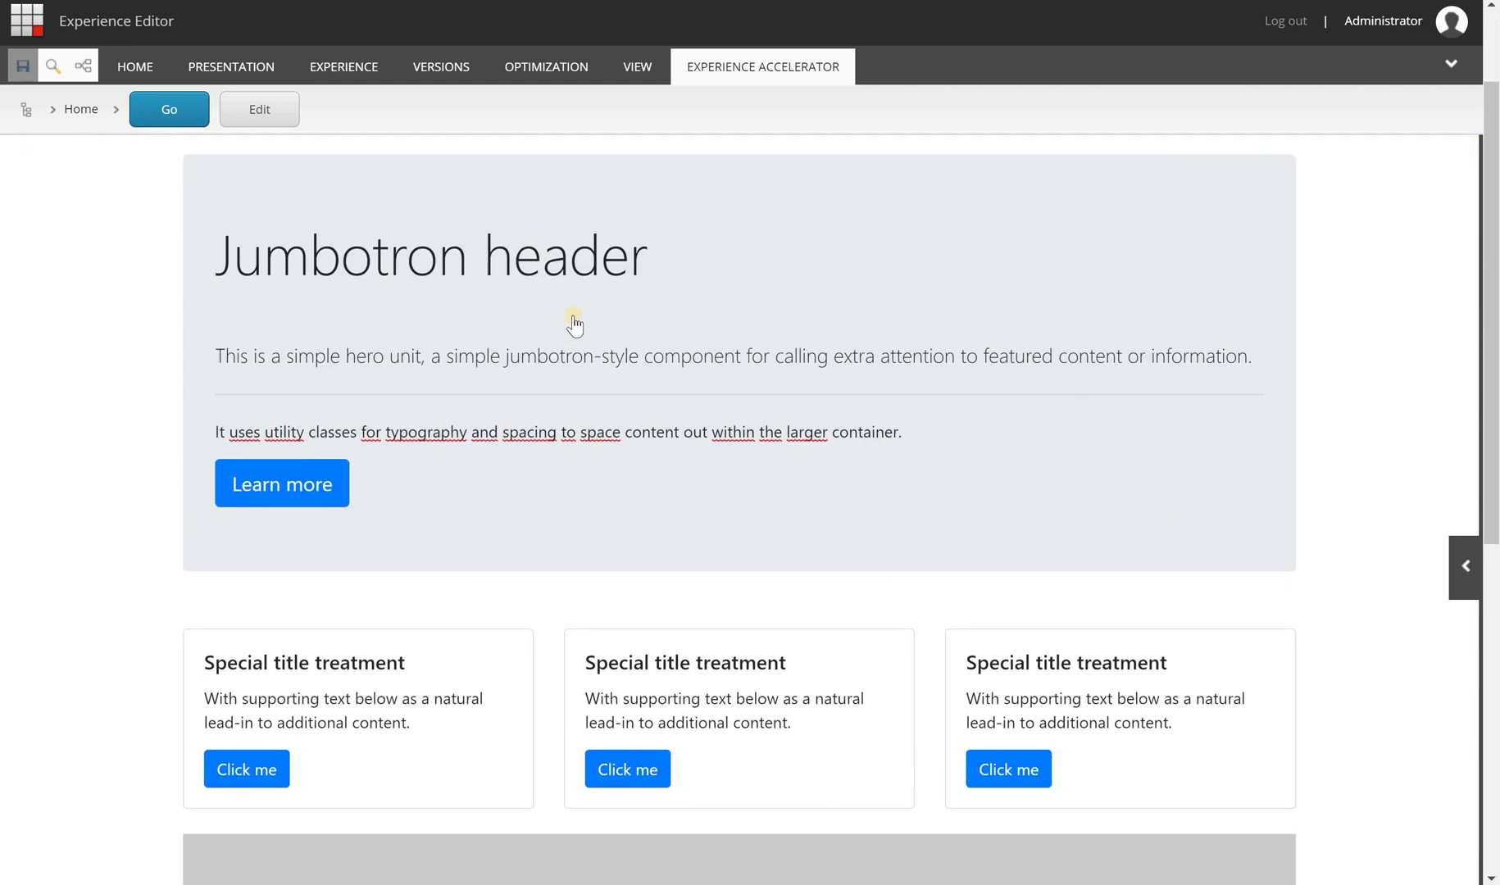
{"action": "scroll", "coordinate": [572, 326], "scroll_direction": "down", "scroll_amount": 8}
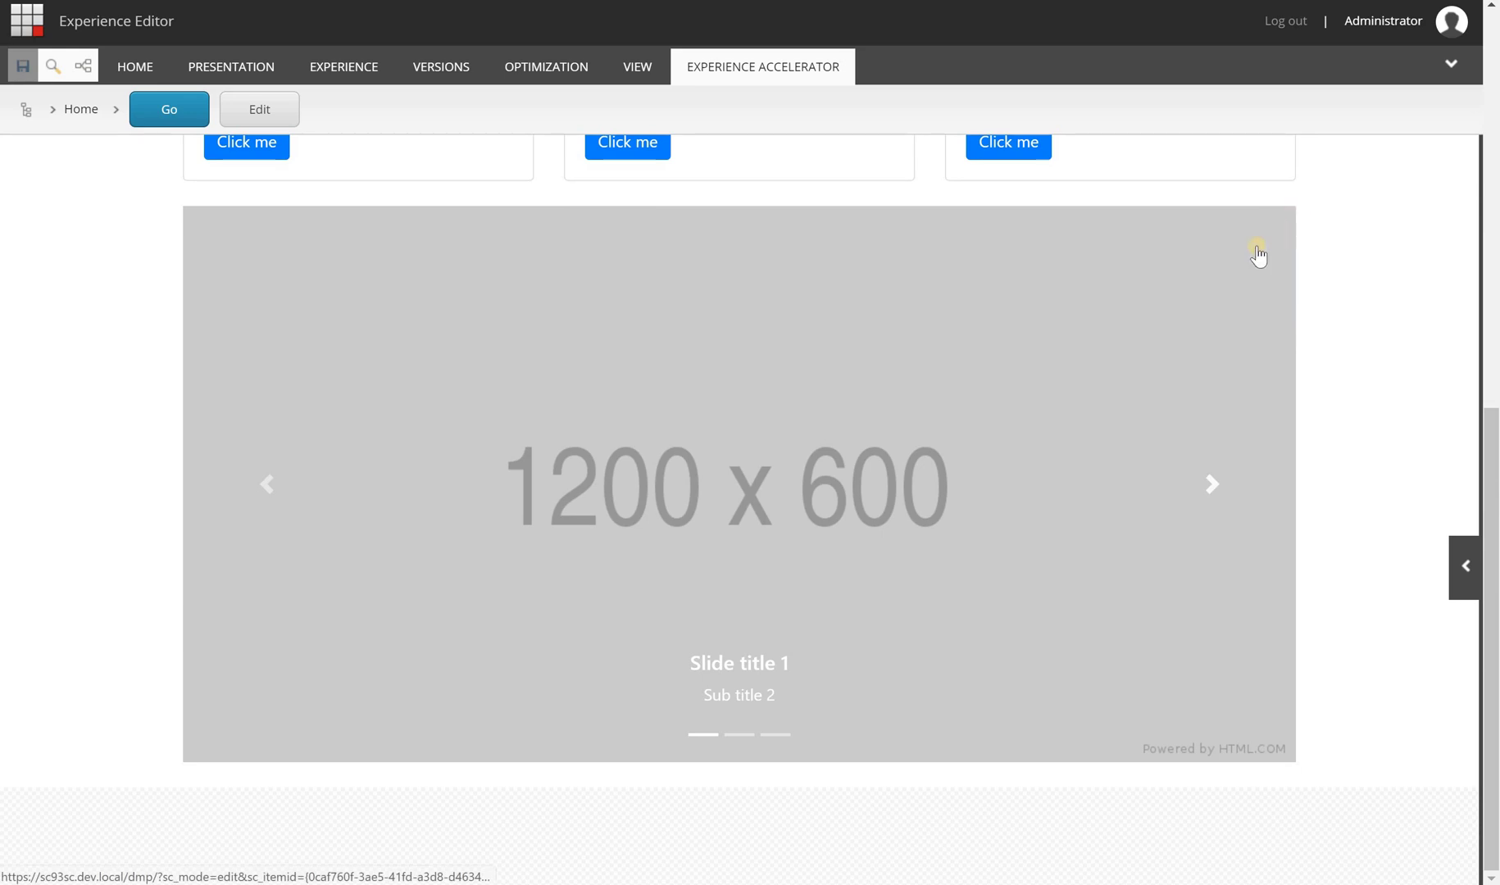
Open the carousel's component properties and review its Grid section
{"action": "left_click", "coordinate": [1257, 257]}
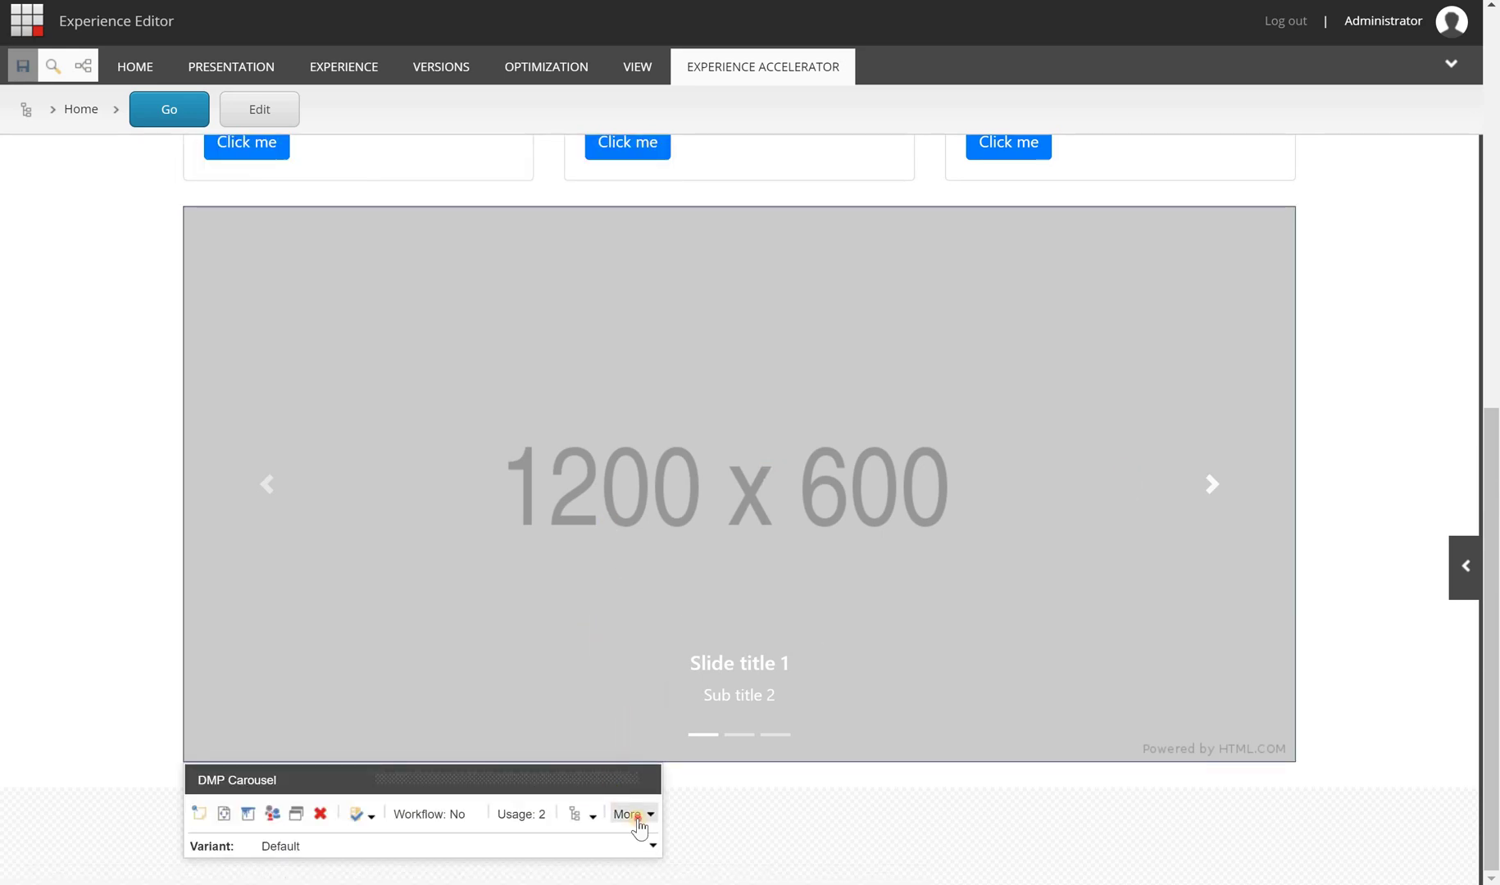
{"action": "left_click", "coordinate": [638, 819]}
{"action": "left_click", "coordinate": [705, 865]}
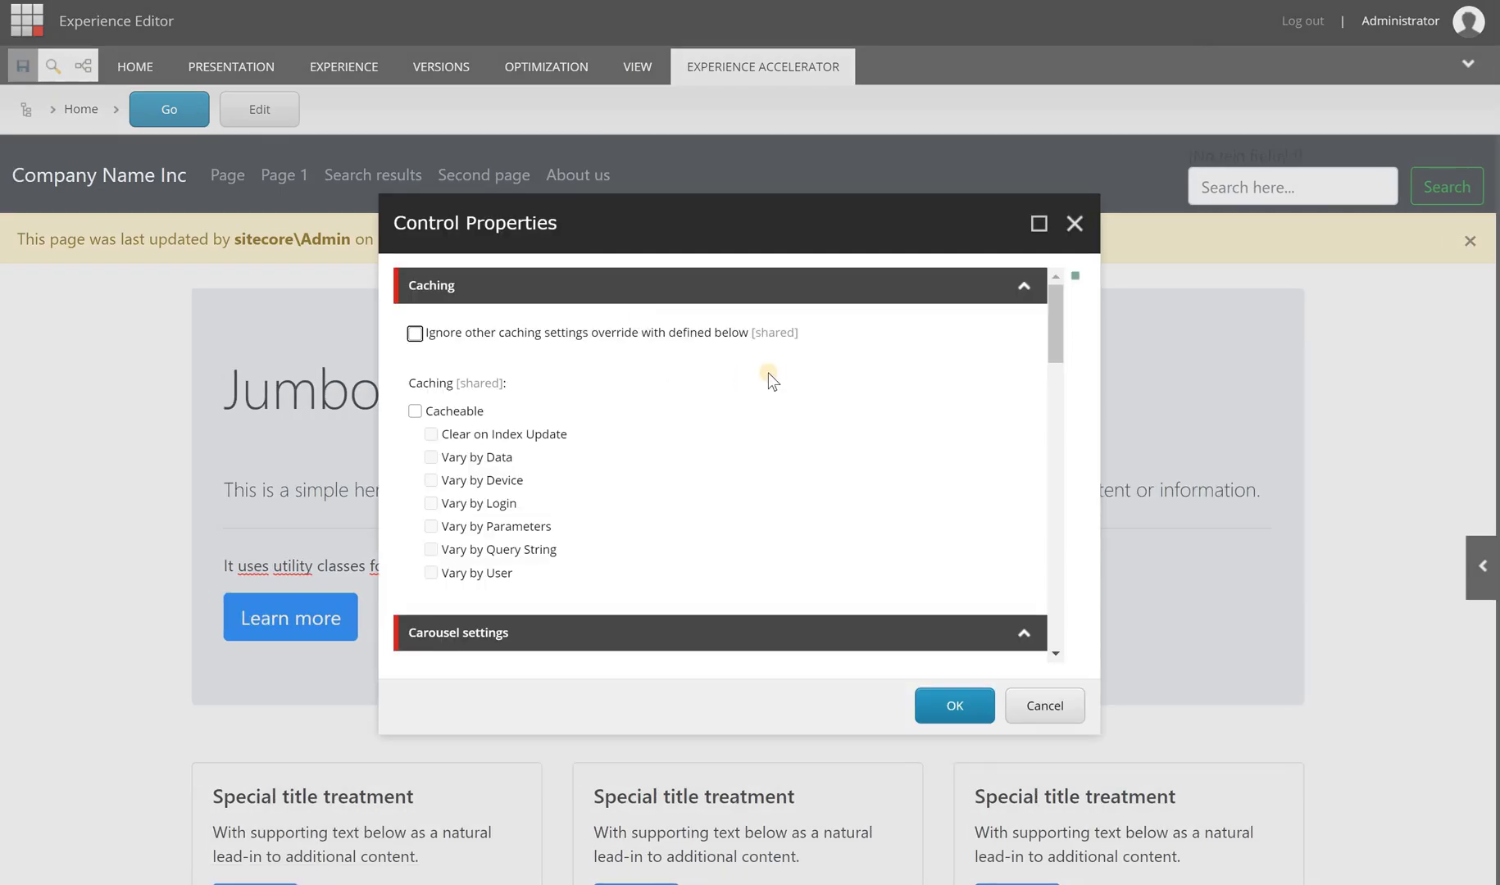
{"action": "scroll", "coordinate": [789, 367], "scroll_direction": "down", "scroll_amount": 10}
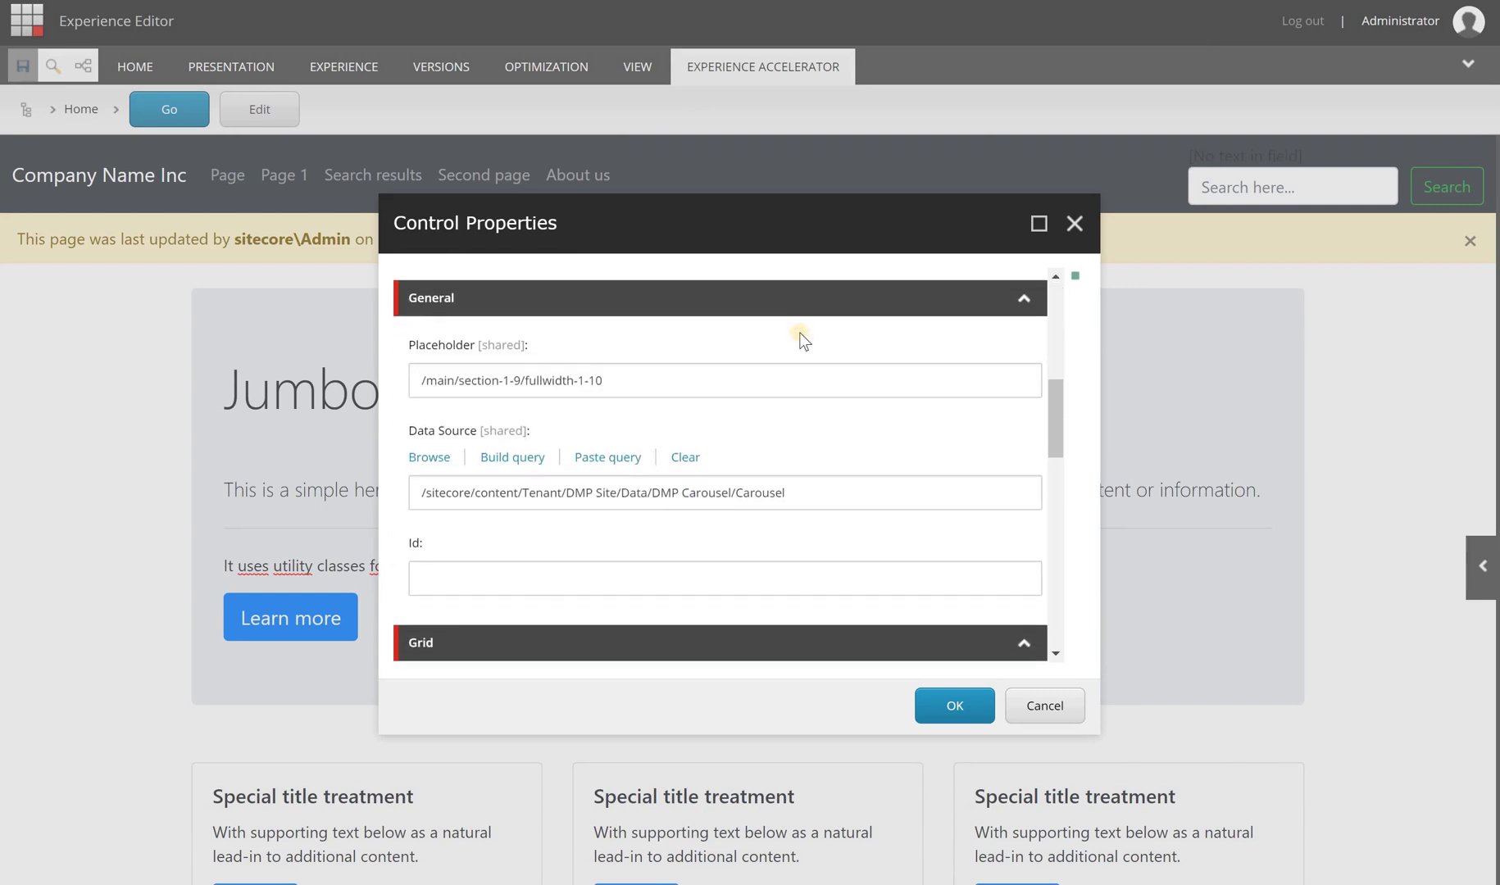
{"action": "scroll", "coordinate": [576, 479], "scroll_direction": "down", "scroll_amount": 1}
{"action": "scroll", "coordinate": [605, 373], "scroll_direction": "up", "scroll_amount": 2}
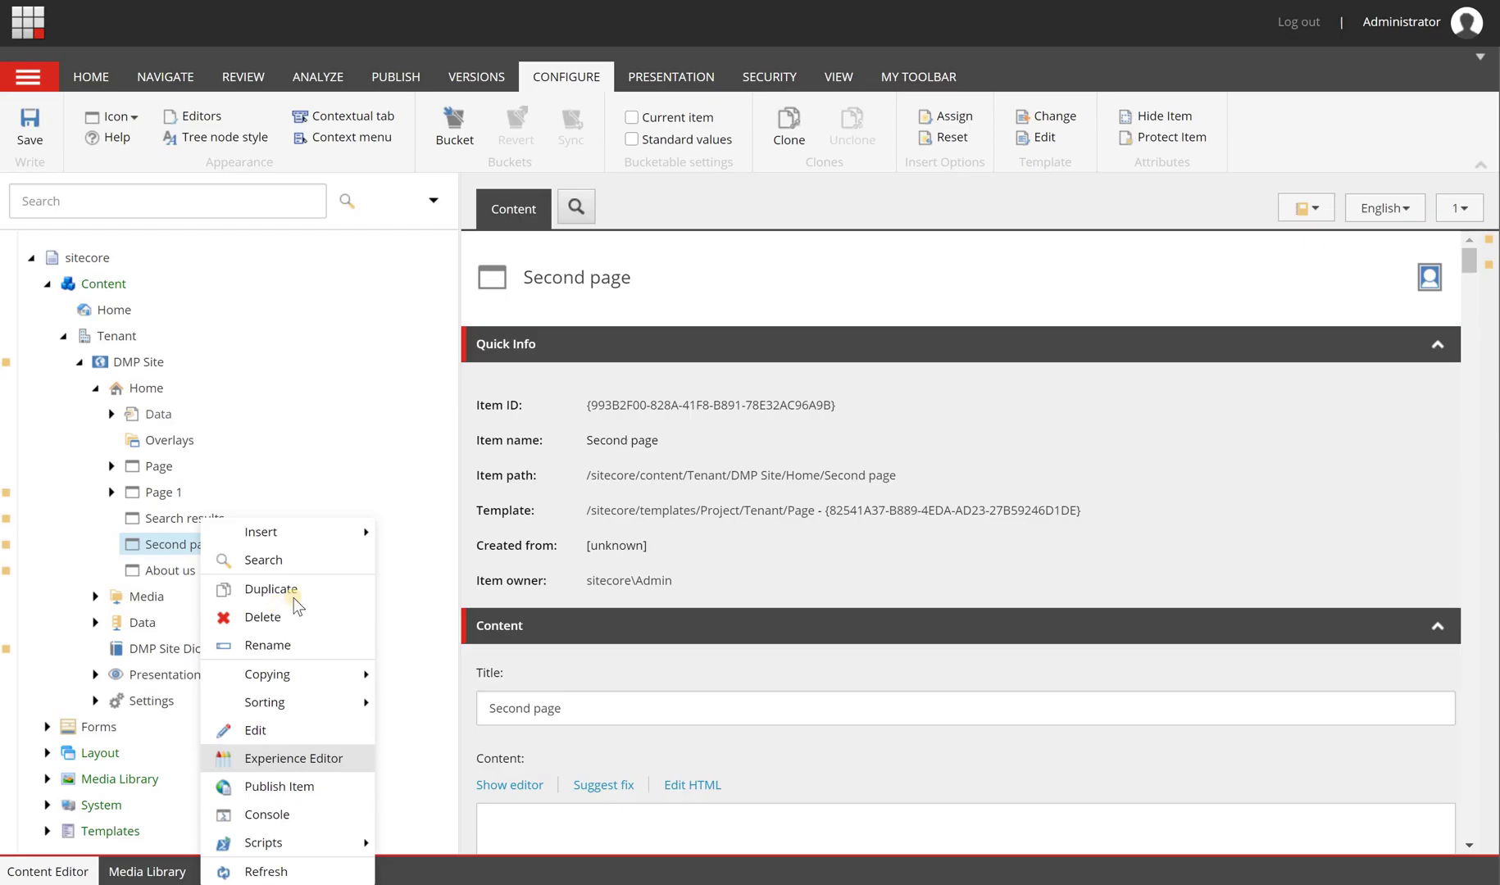
In the Content Editor, expand Templates > Feature in the content tree
{"action": "left_click", "coordinate": [119, 676]}
{"action": "left_click", "coordinate": [47, 830]}
{"action": "scroll", "coordinate": [79, 678], "scroll_direction": "down", "scroll_amount": 1}
{"action": "left_click", "coordinate": [63, 658]}
Remove Grid Parameters from the DMP Carousel rendering parameters' selected base templates and confirm
{"action": "left_click", "coordinate": [79, 684]}
{"action": "scroll", "coordinate": [86, 655], "scroll_direction": "down", "scroll_amount": 3}
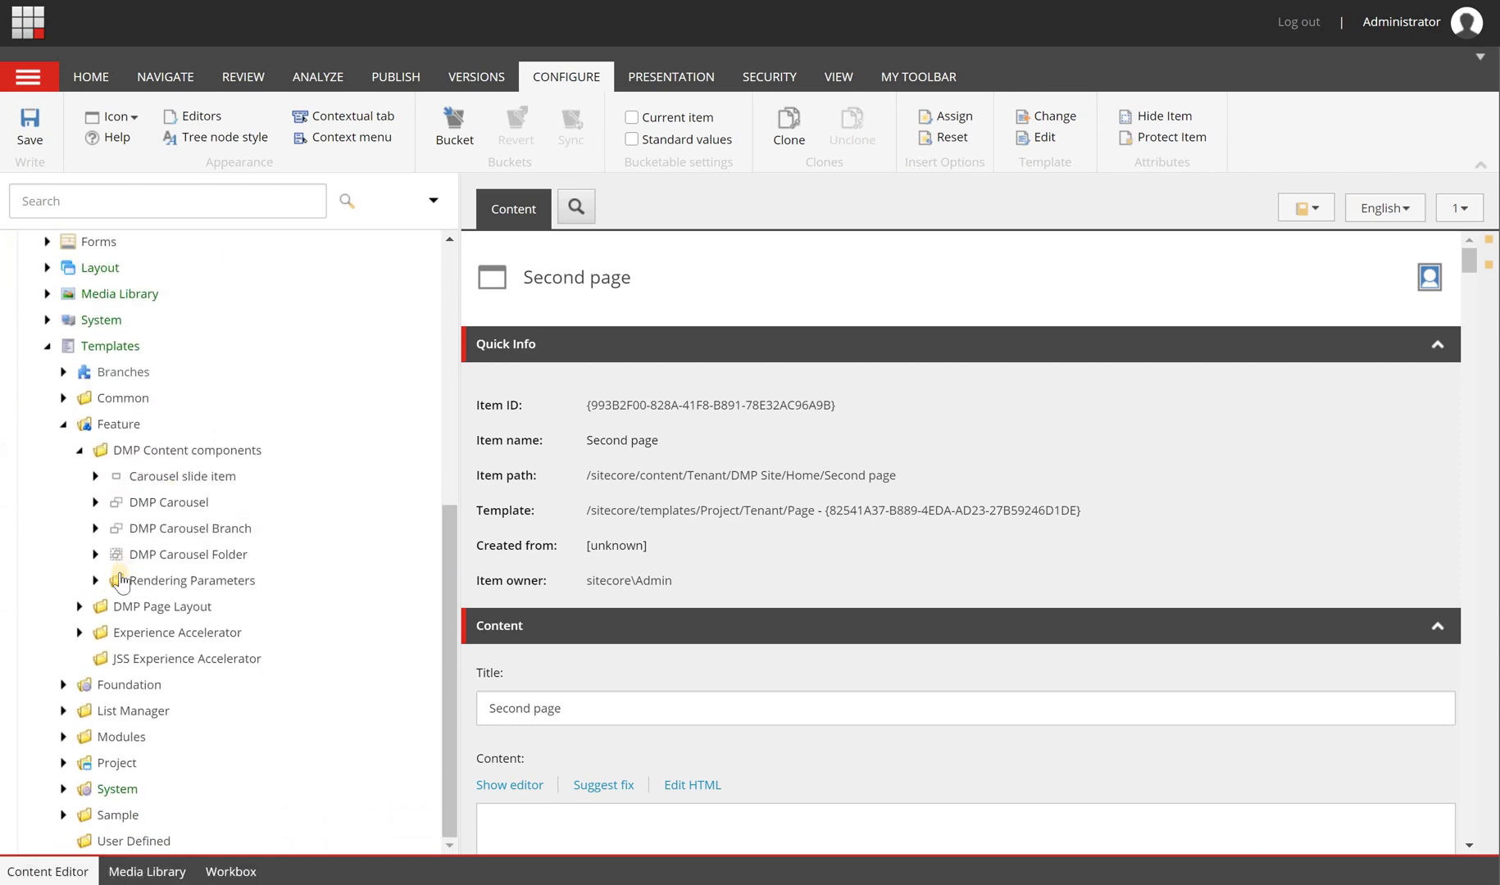
{"action": "left_click", "coordinate": [95, 581]}
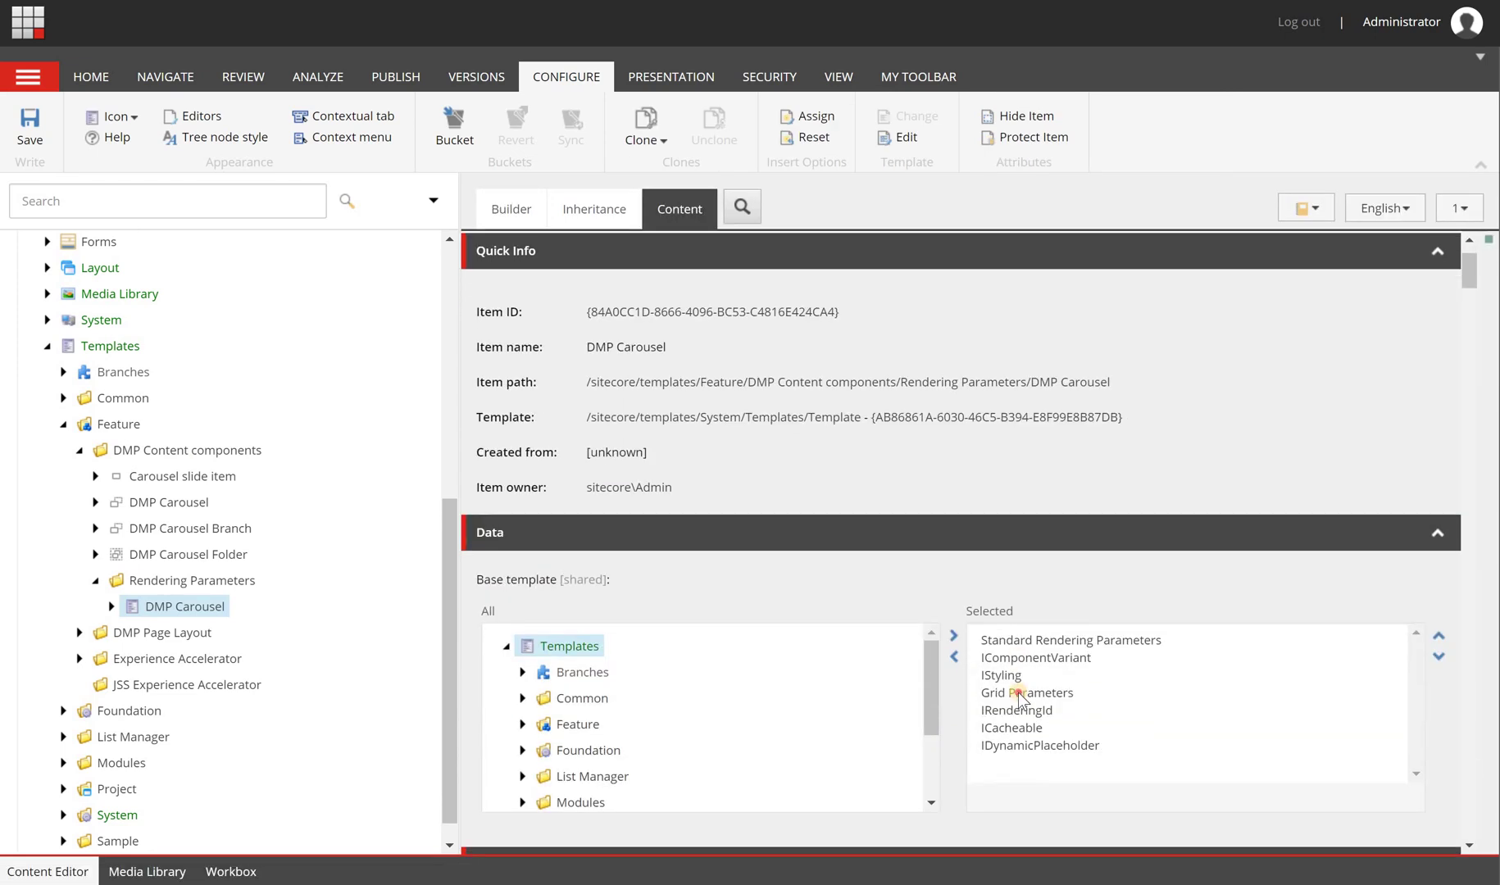
{"action": "double_click", "coordinate": [1017, 693]}
{"action": "left_click", "coordinate": [29, 131]}
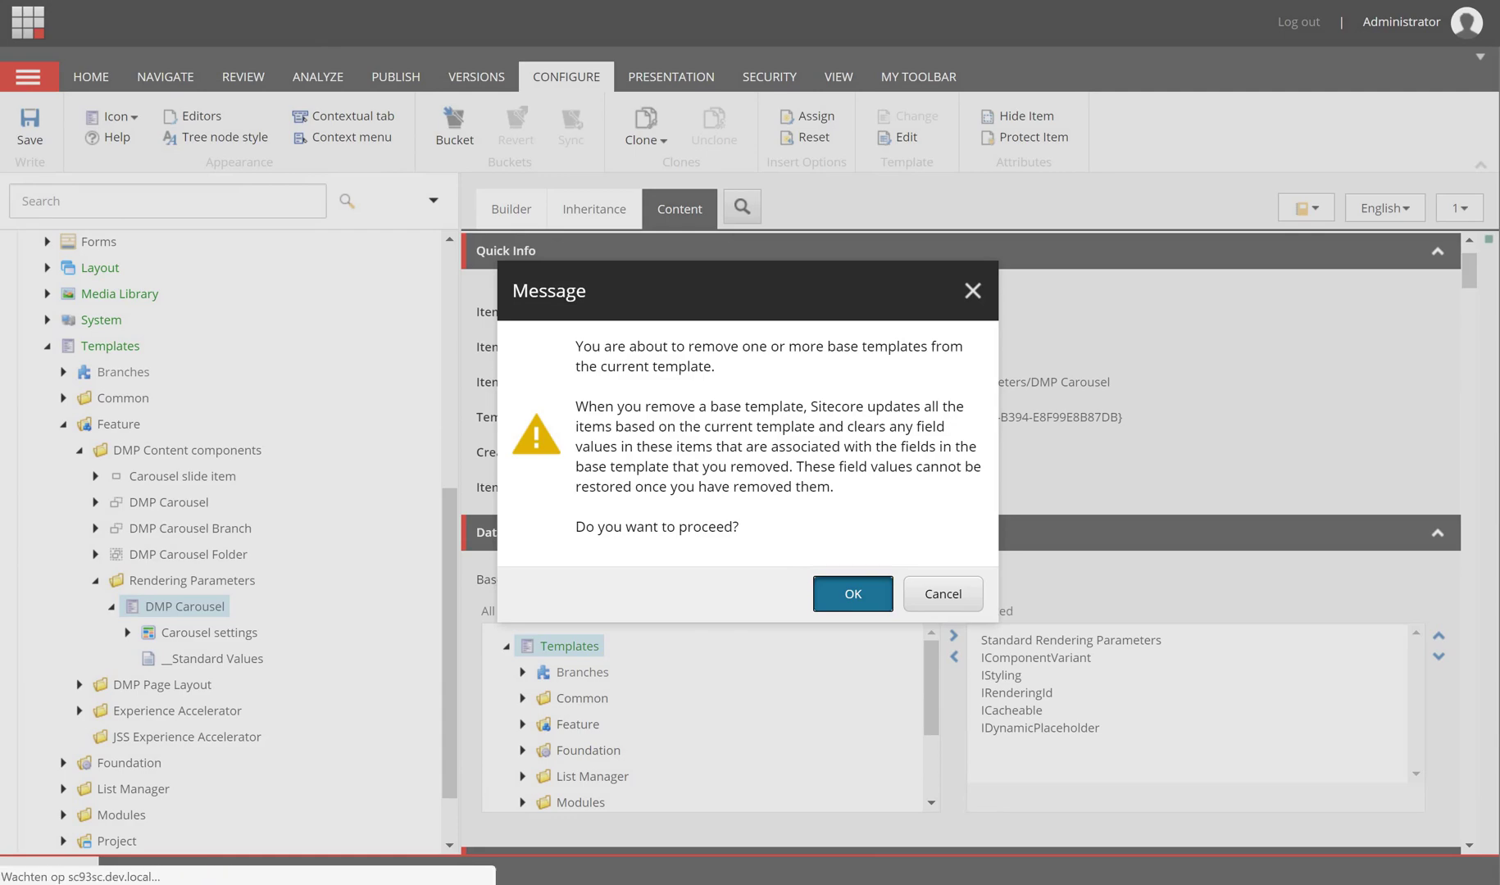
{"action": "key", "text": "Return"}
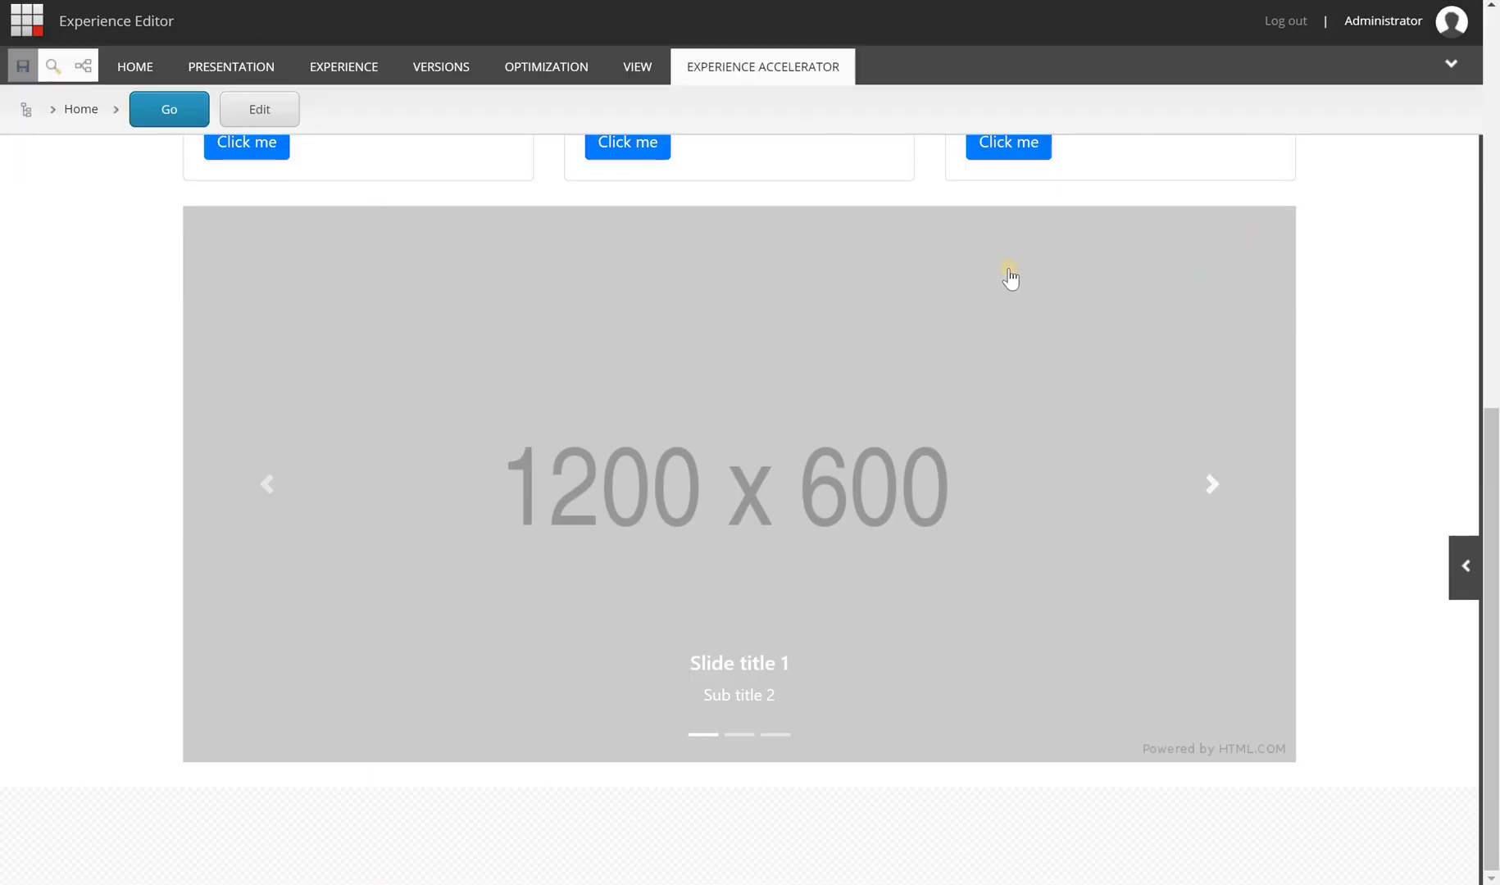
{"action": "left_click", "coordinate": [512, 408]}
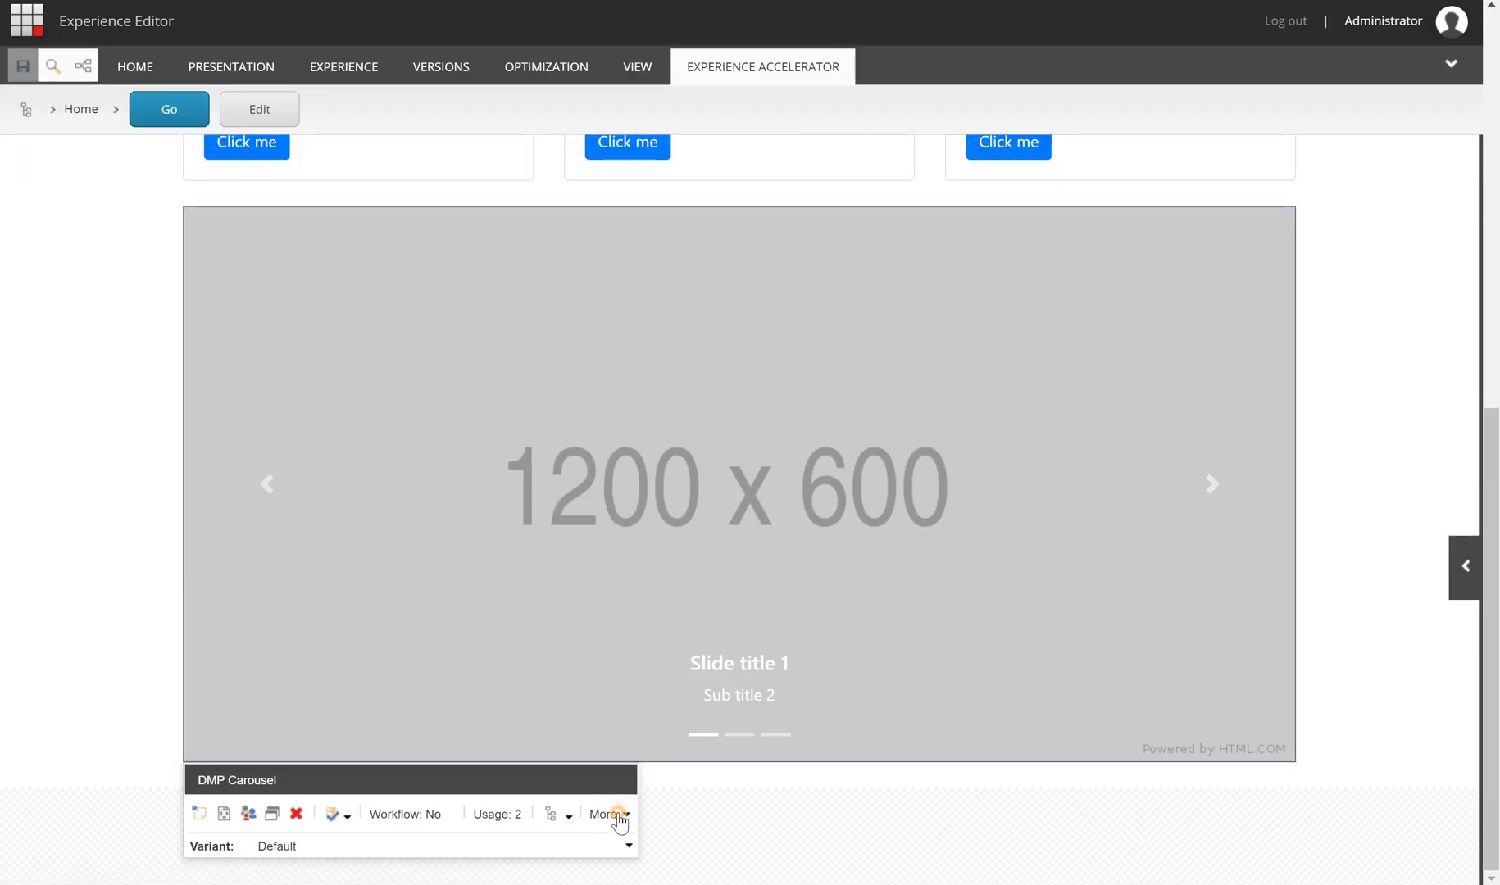
{"action": "left_click", "coordinate": [610, 814]}
{"action": "left_click", "coordinate": [647, 864]}
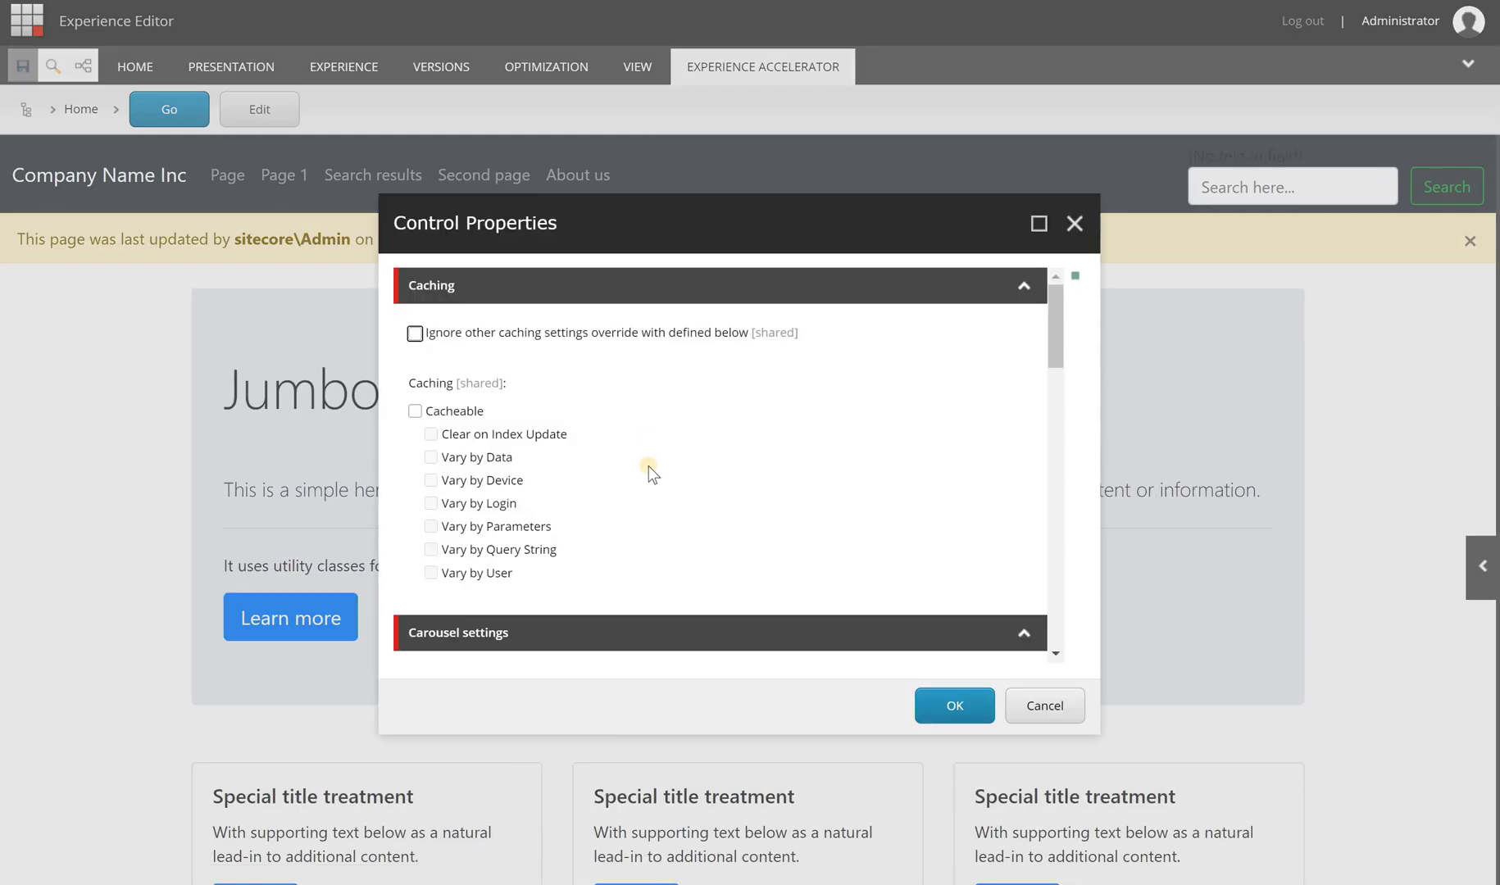
{"action": "scroll", "coordinate": [656, 461], "scroll_direction": "down", "scroll_amount": 4}
{"action": "scroll", "coordinate": [664, 455], "scroll_direction": "down", "scroll_amount": 10}
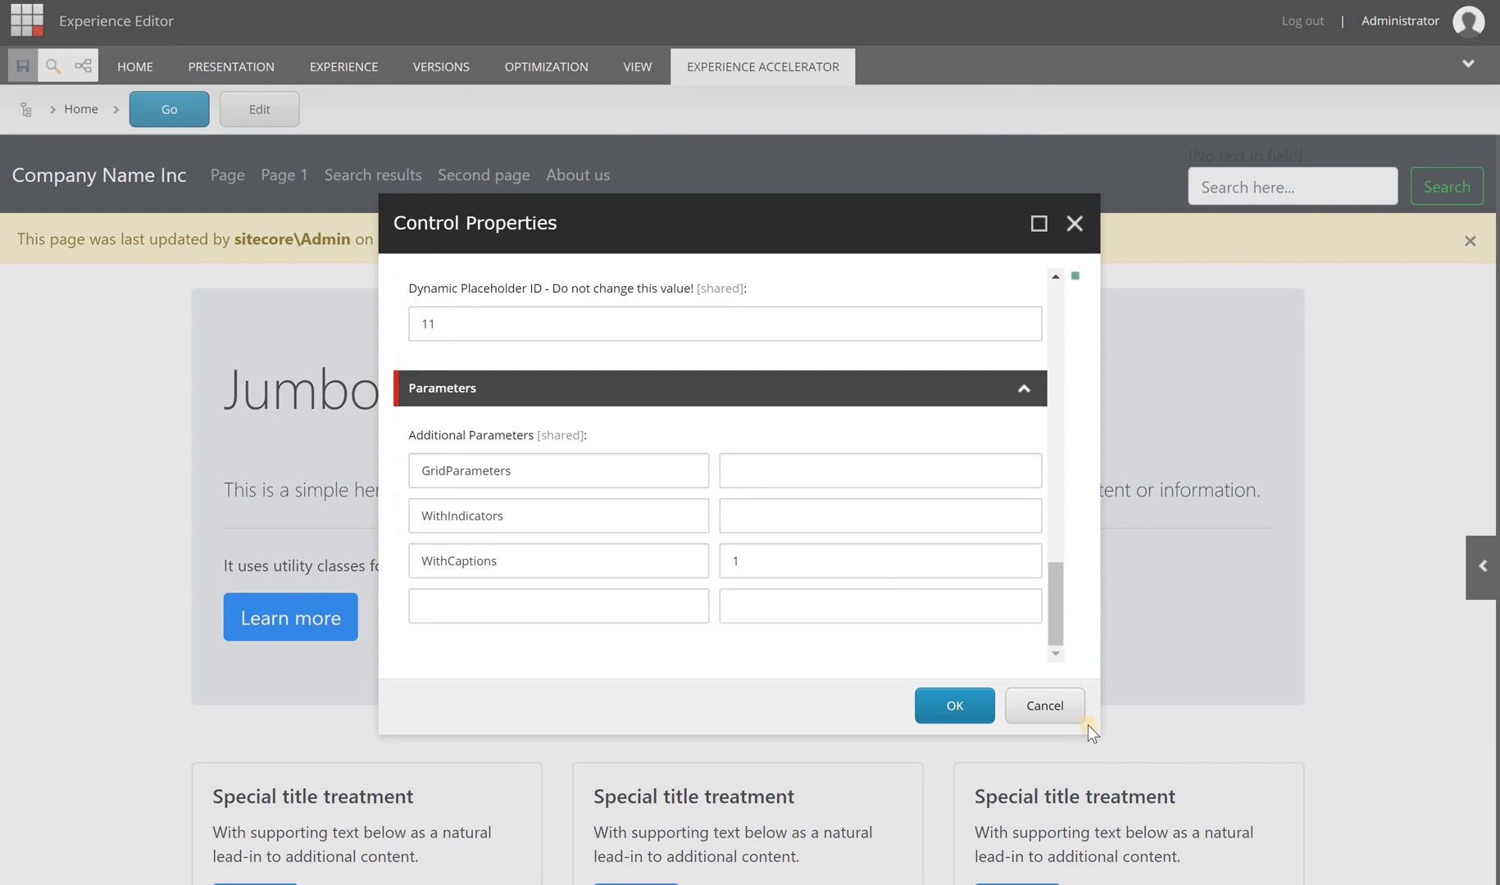
{"action": "left_click", "coordinate": [1053, 706]}
{"action": "scroll", "coordinate": [746, 564], "scroll_direction": "down", "scroll_amount": 9}
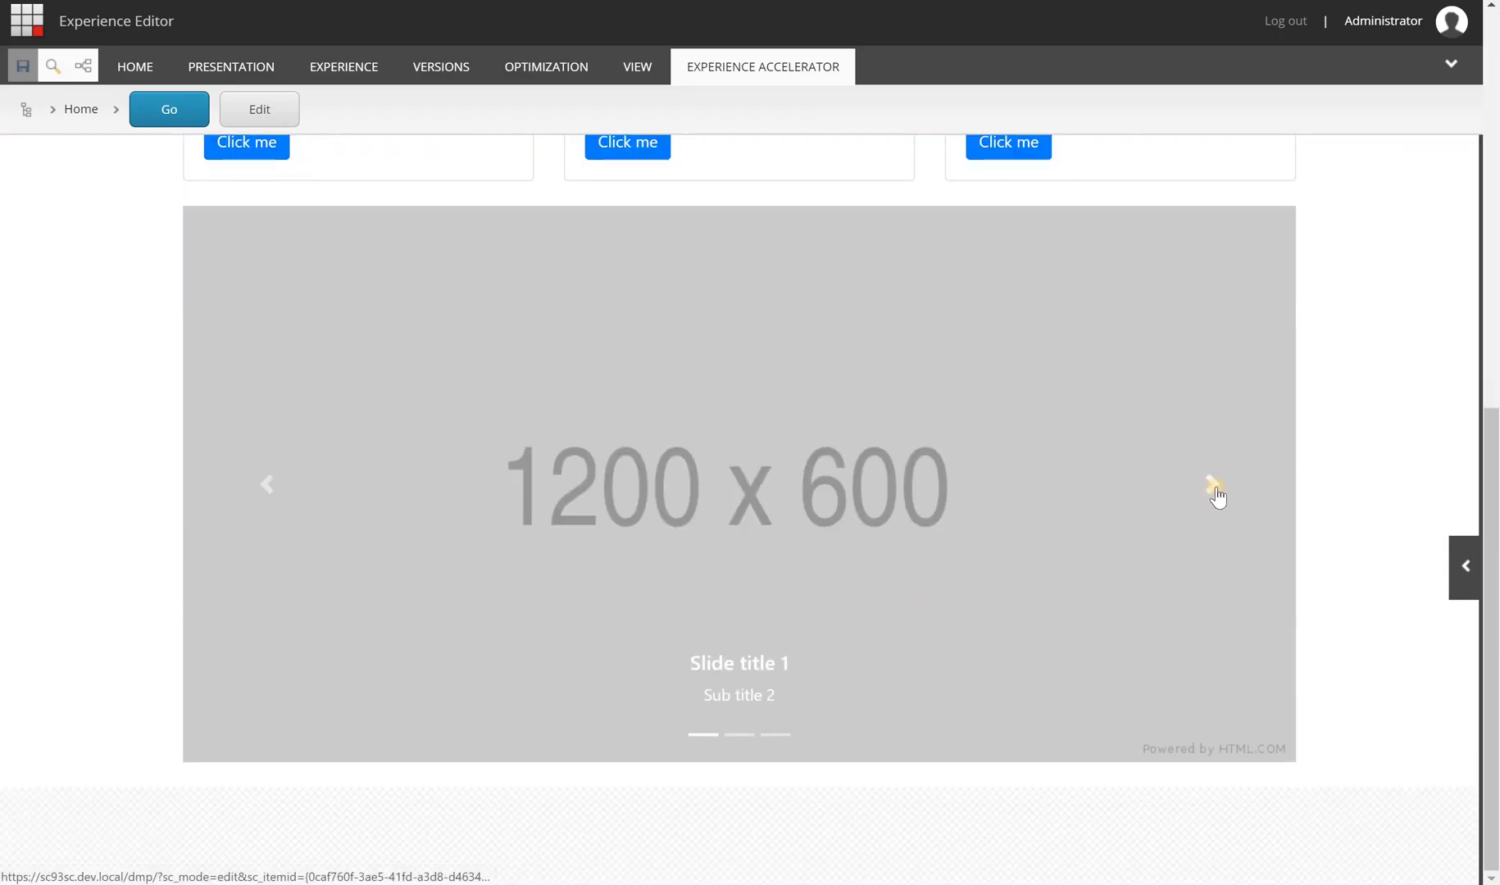
{"action": "left_click", "coordinate": [241, 334]}
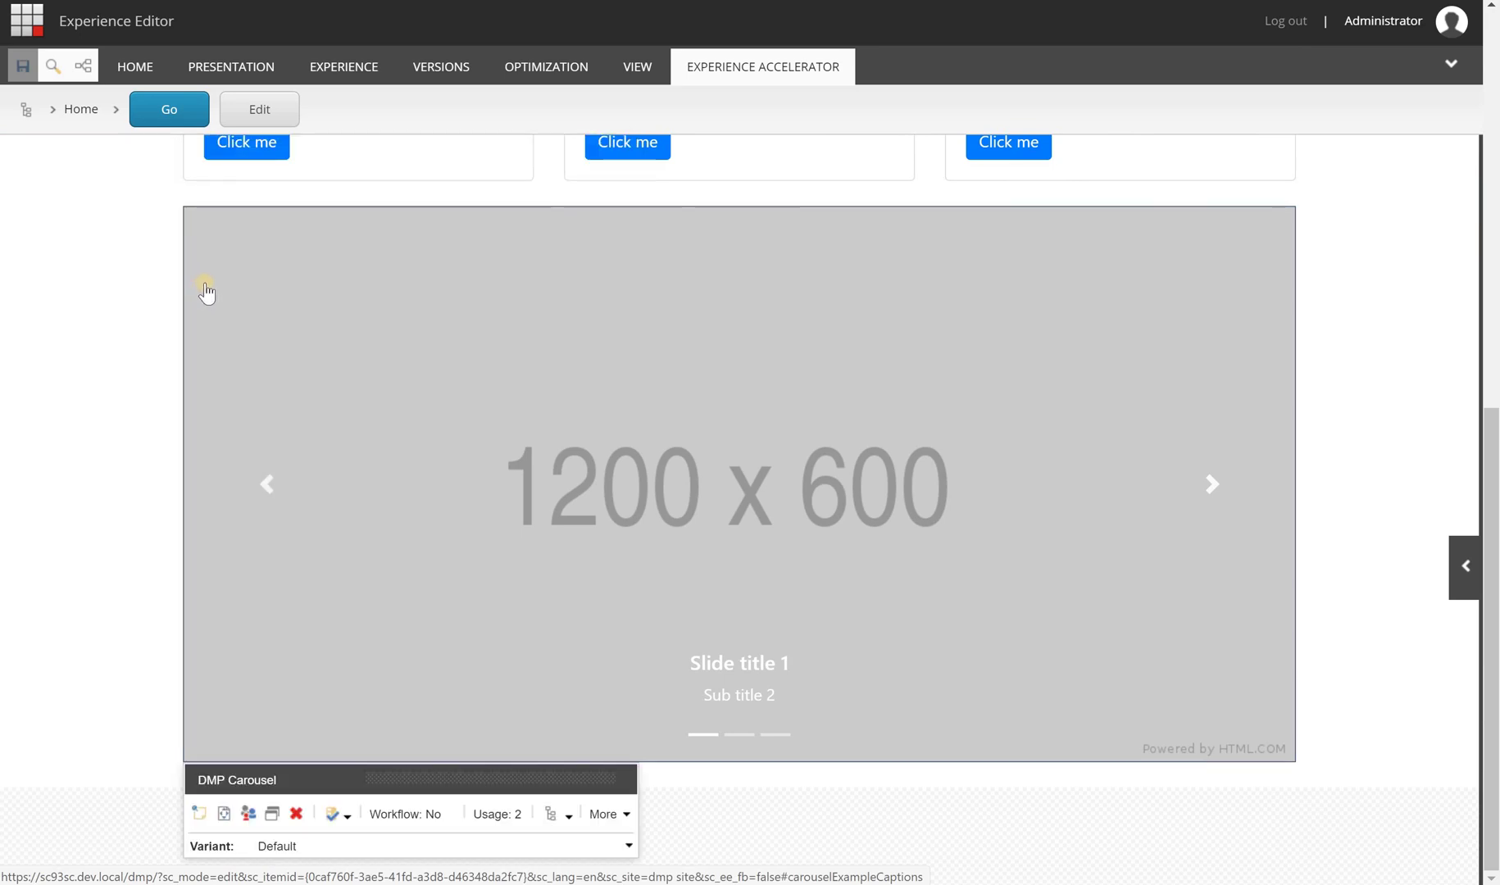
{"action": "scroll", "coordinate": [275, 328], "scroll_direction": "up", "scroll_amount": 2}
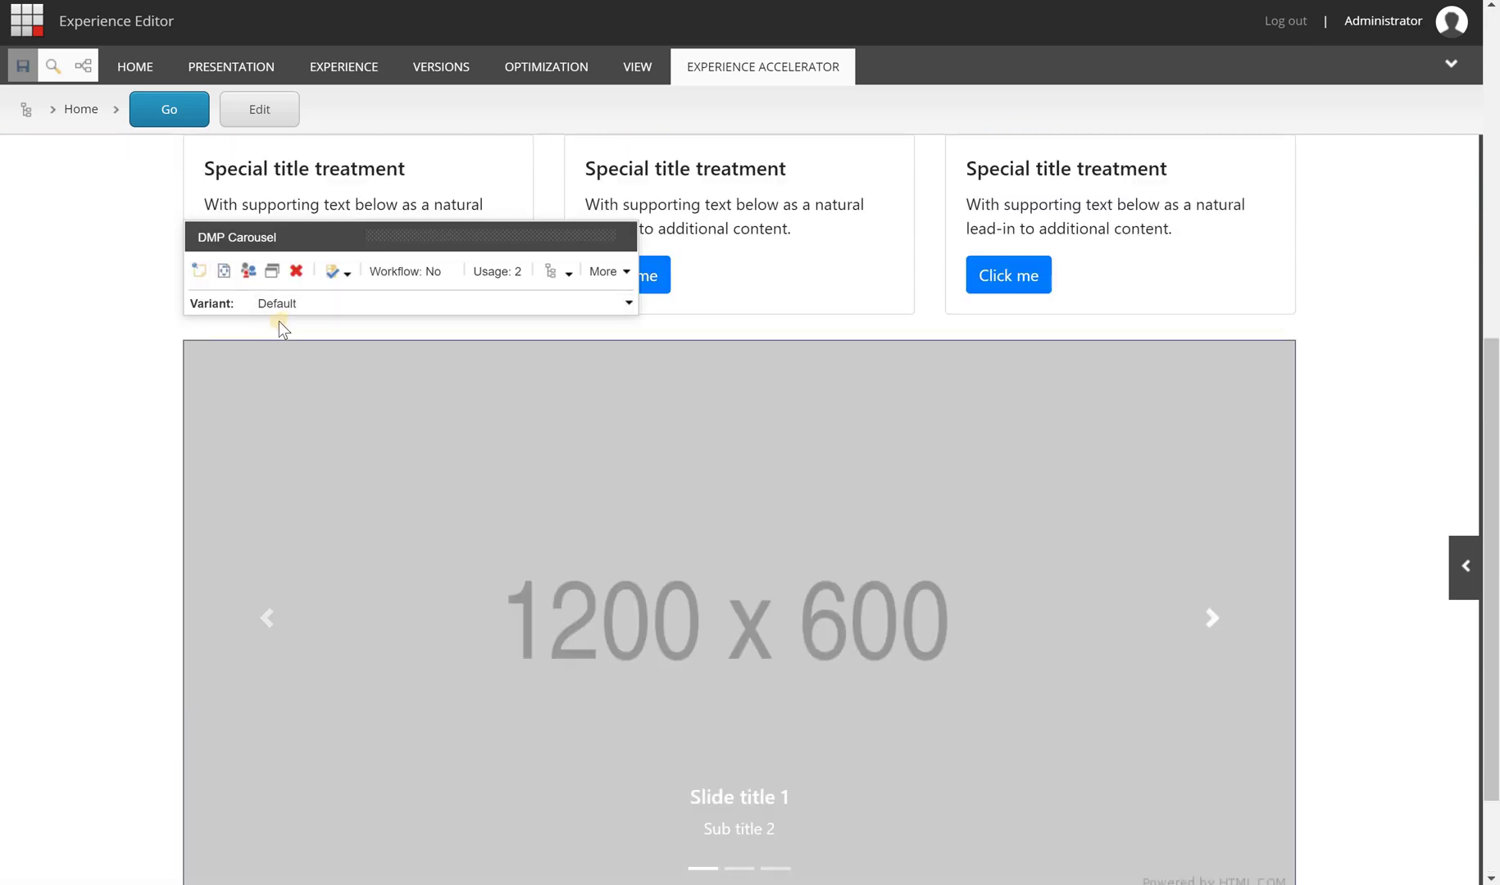
On the public site, visit Page, Page 1, Search results, Second page and Sub page 2, then return home
{"action": "key", "text": "alt+Tab"}
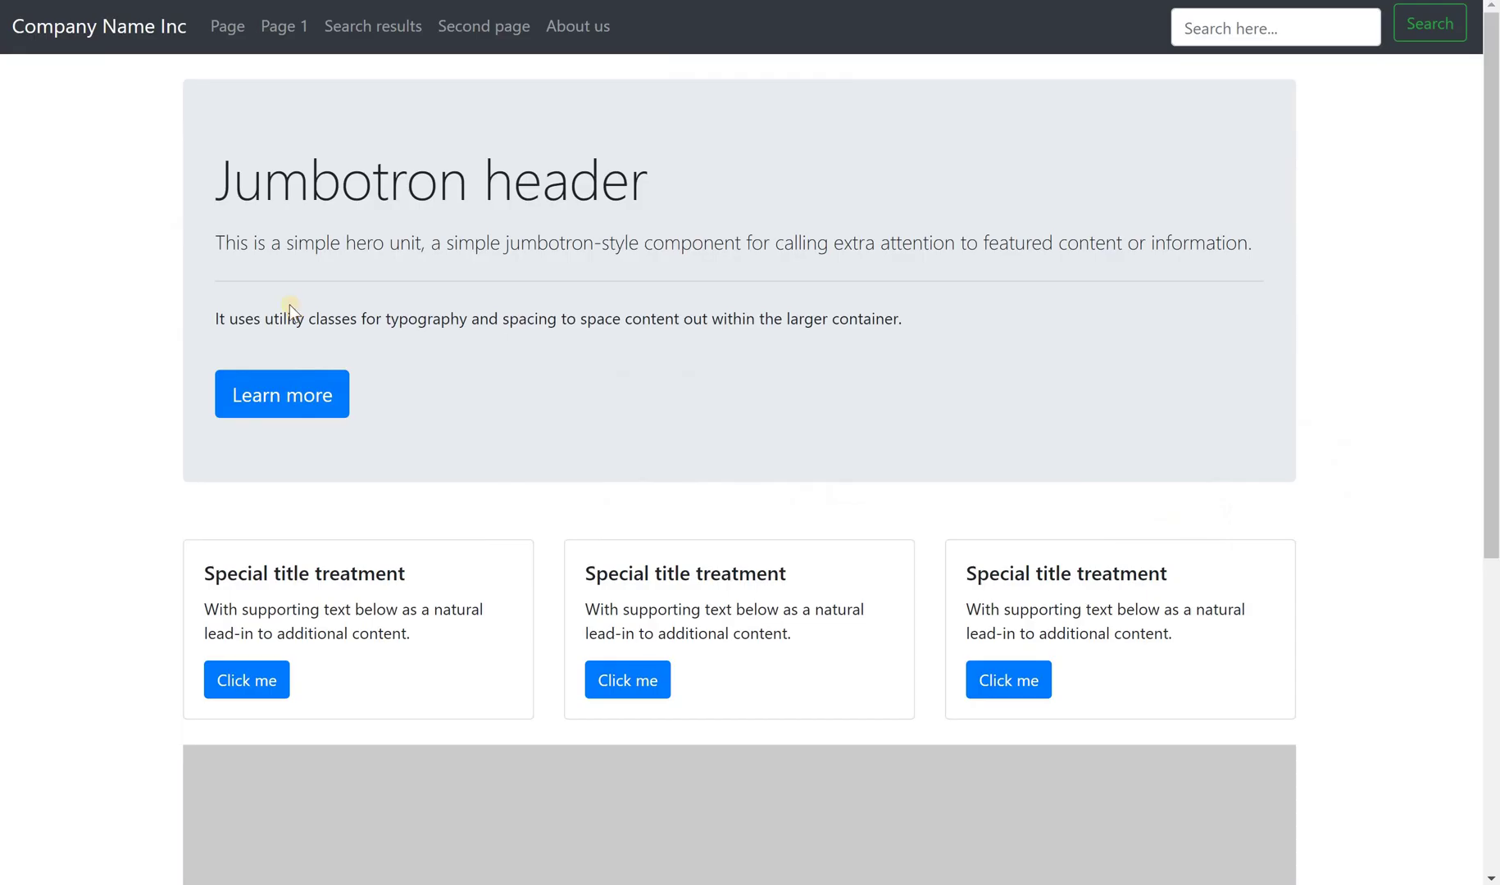
{"action": "scroll", "coordinate": [344, 283], "scroll_direction": "down", "scroll_amount": 6}
{"action": "scroll", "coordinate": [352, 276], "scroll_direction": "up", "scroll_amount": 6}
{"action": "left_click", "coordinate": [225, 25]}
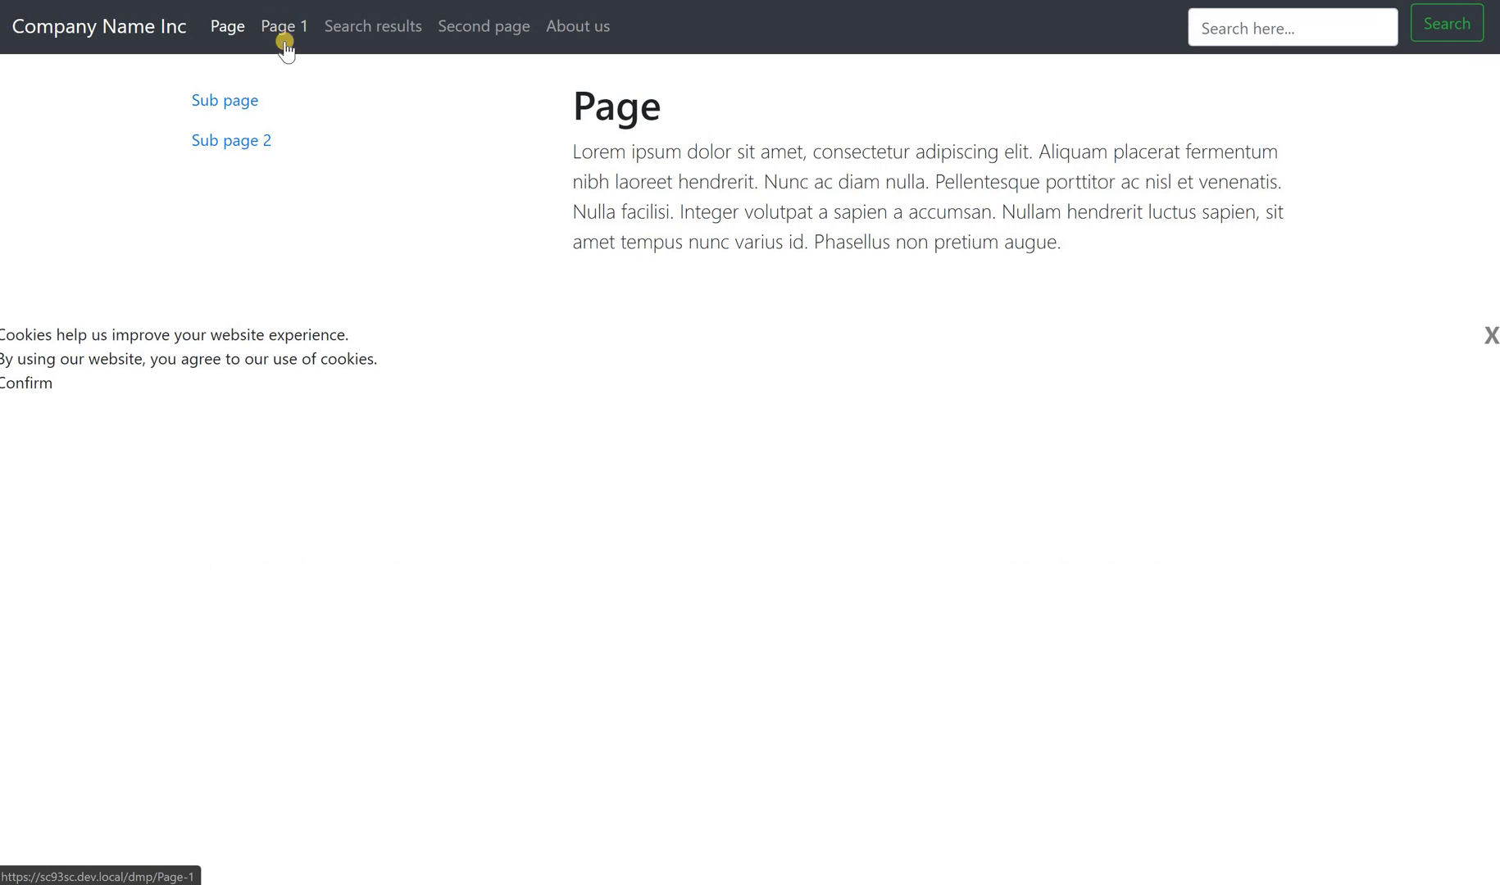
{"action": "left_click", "coordinate": [284, 40]}
{"action": "left_click", "coordinate": [373, 27]}
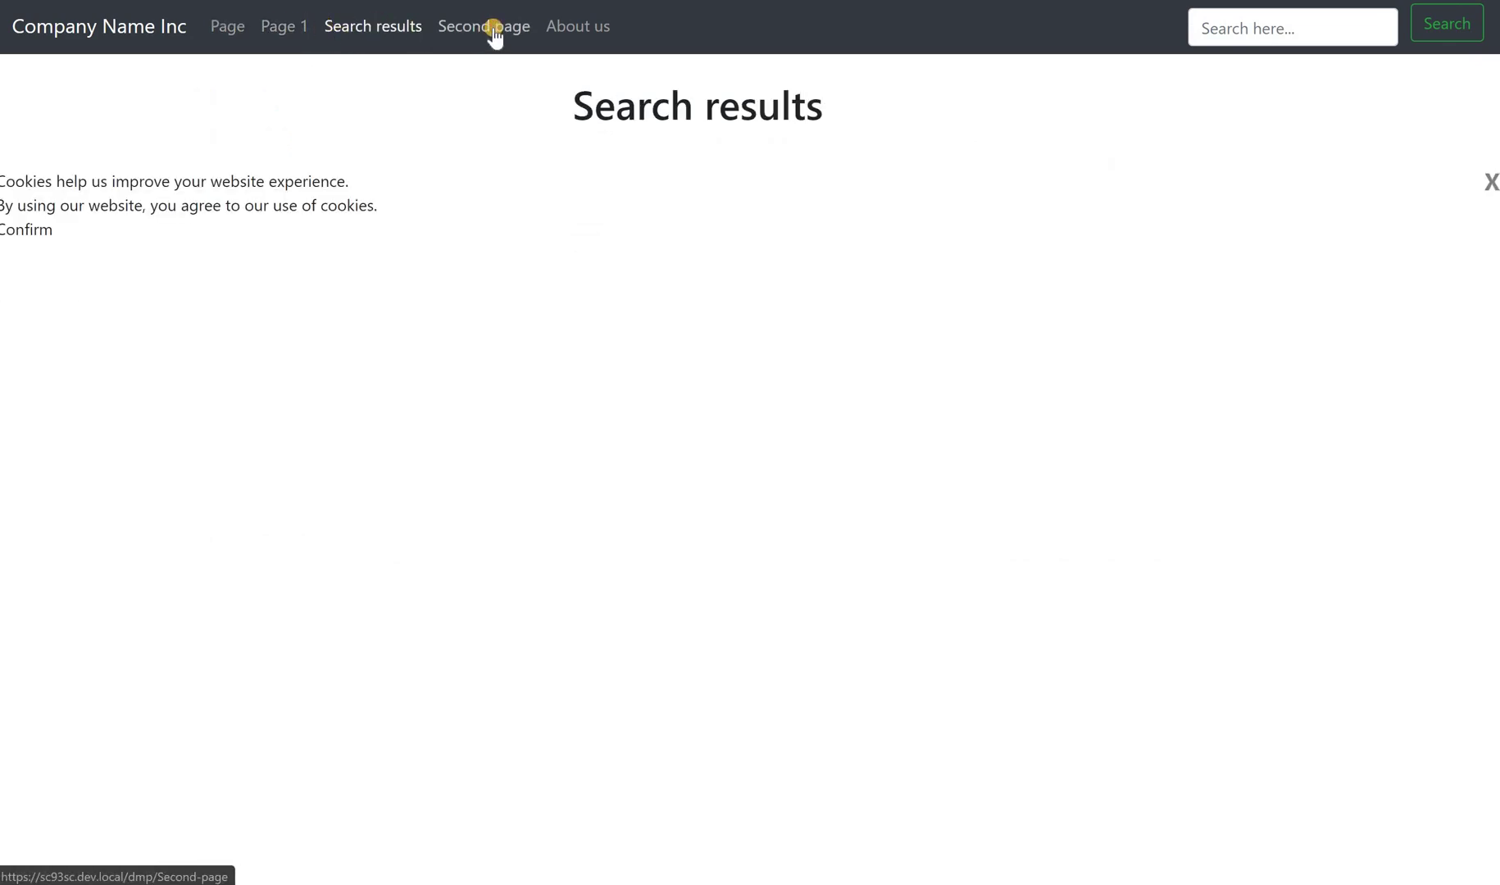
{"action": "left_click", "coordinate": [490, 27]}
{"action": "left_click", "coordinate": [207, 26]}
{"action": "left_click", "coordinate": [230, 141]}
{"action": "left_click", "coordinate": [154, 25]}
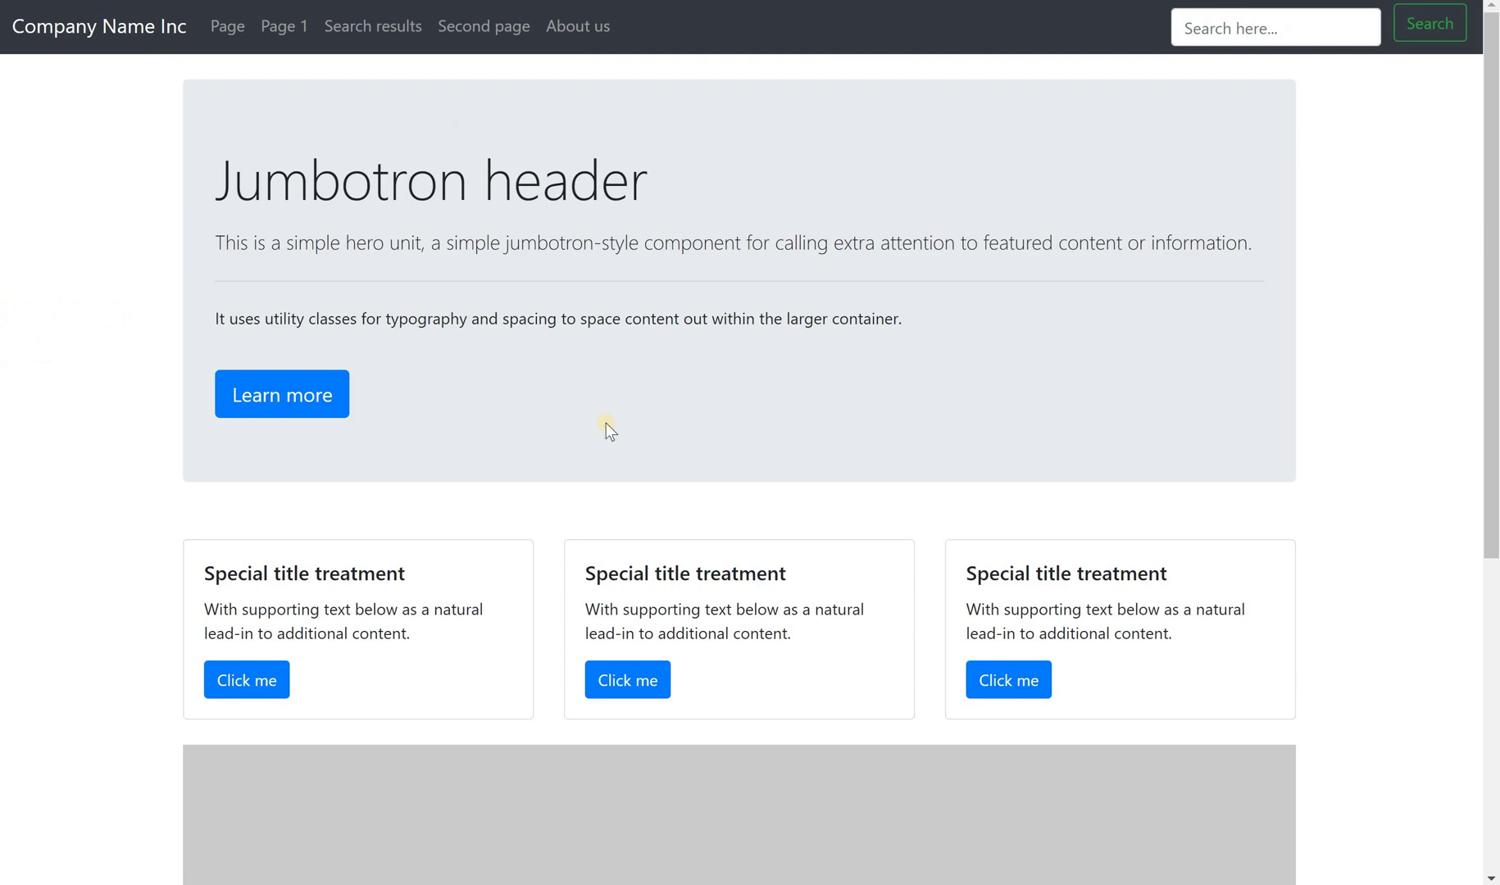
Step the home page carousel through its second, third and first slides
{"action": "scroll", "coordinate": [541, 321], "scroll_direction": "down", "scroll_amount": 5}
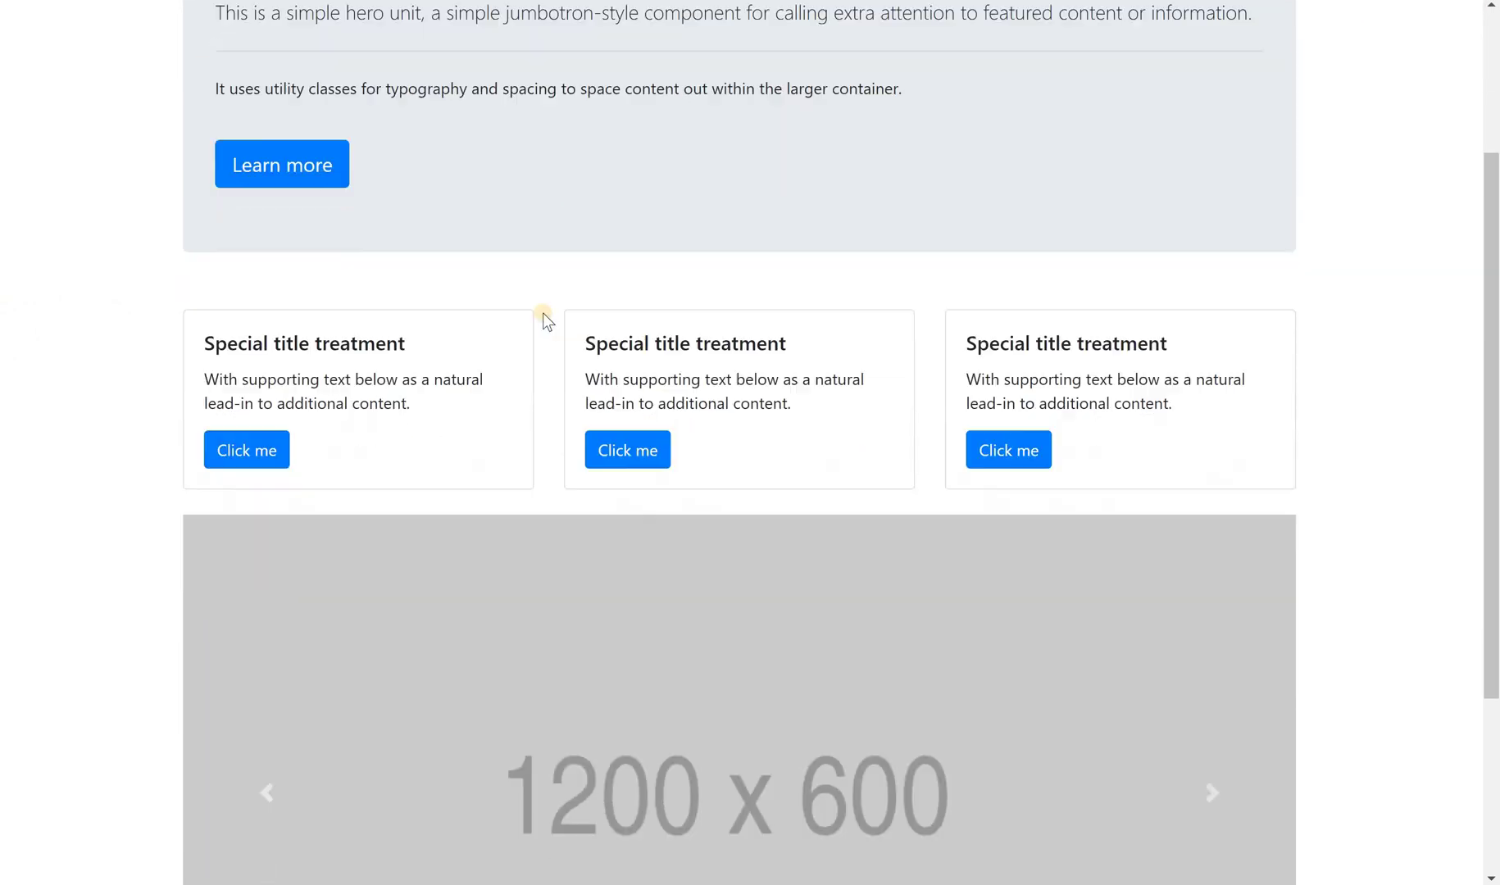
{"action": "scroll", "coordinate": [553, 311], "scroll_direction": "down", "scroll_amount": 2}
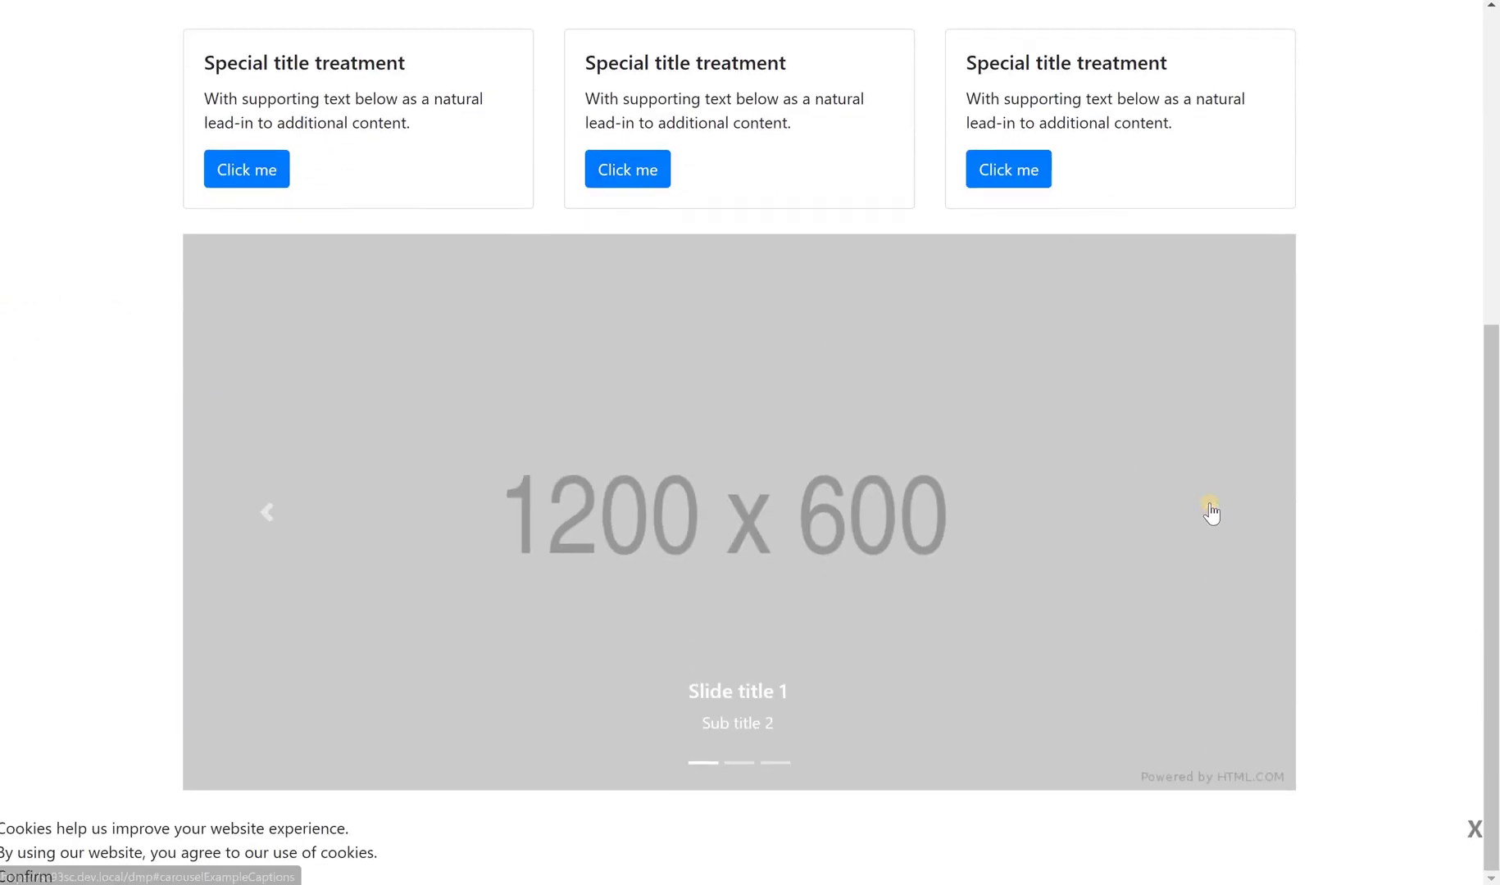
{"action": "left_click", "coordinate": [1211, 512]}
{"action": "left_click", "coordinate": [1211, 503]}
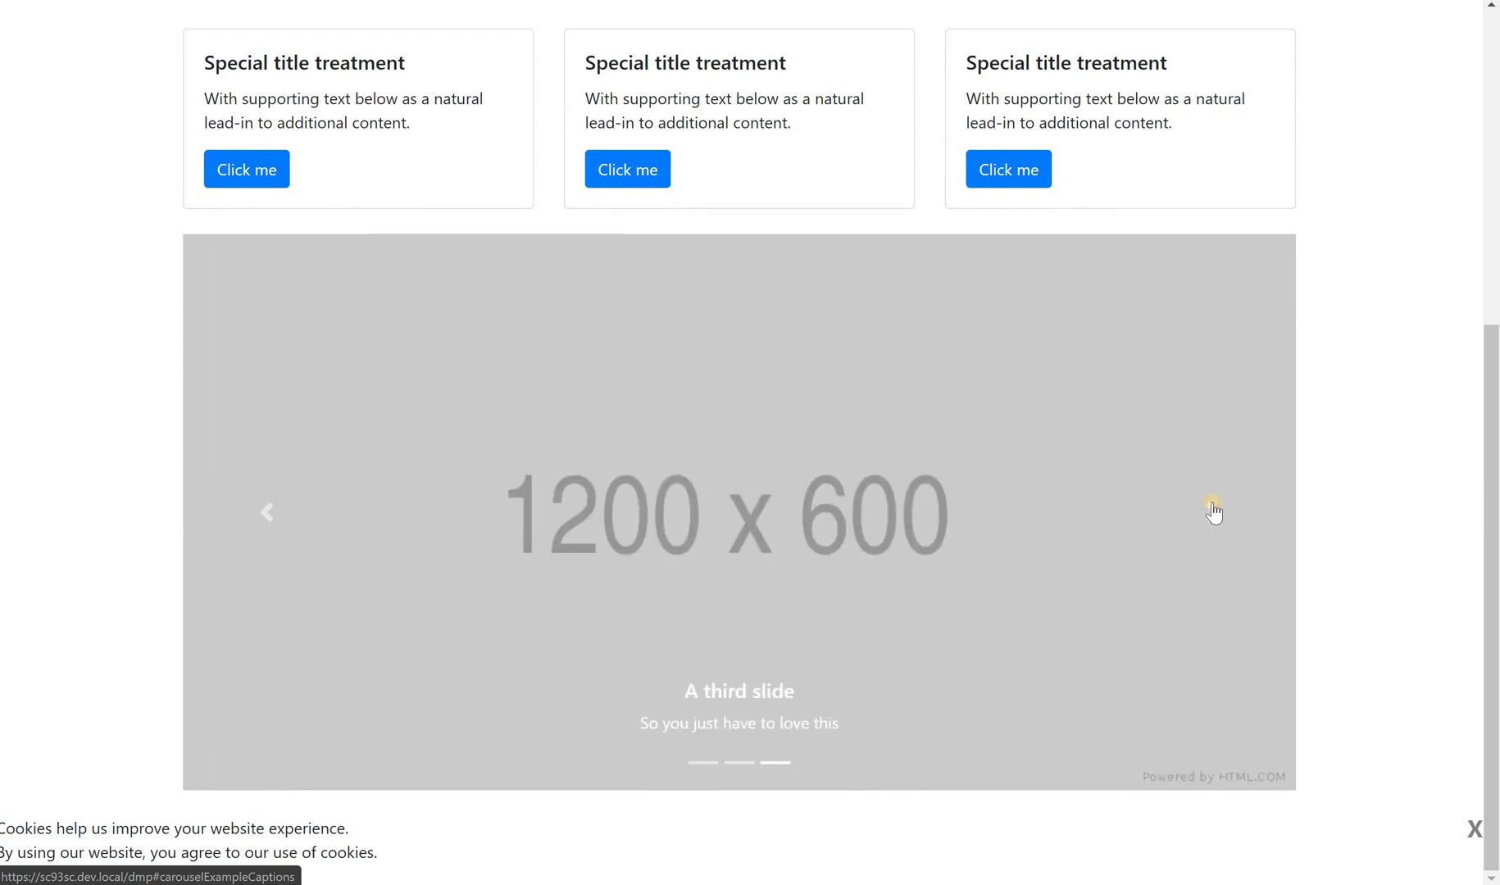
{"action": "left_click", "coordinate": [1206, 497]}
{"action": "scroll", "coordinate": [916, 445], "scroll_direction": "up", "scroll_amount": 6}
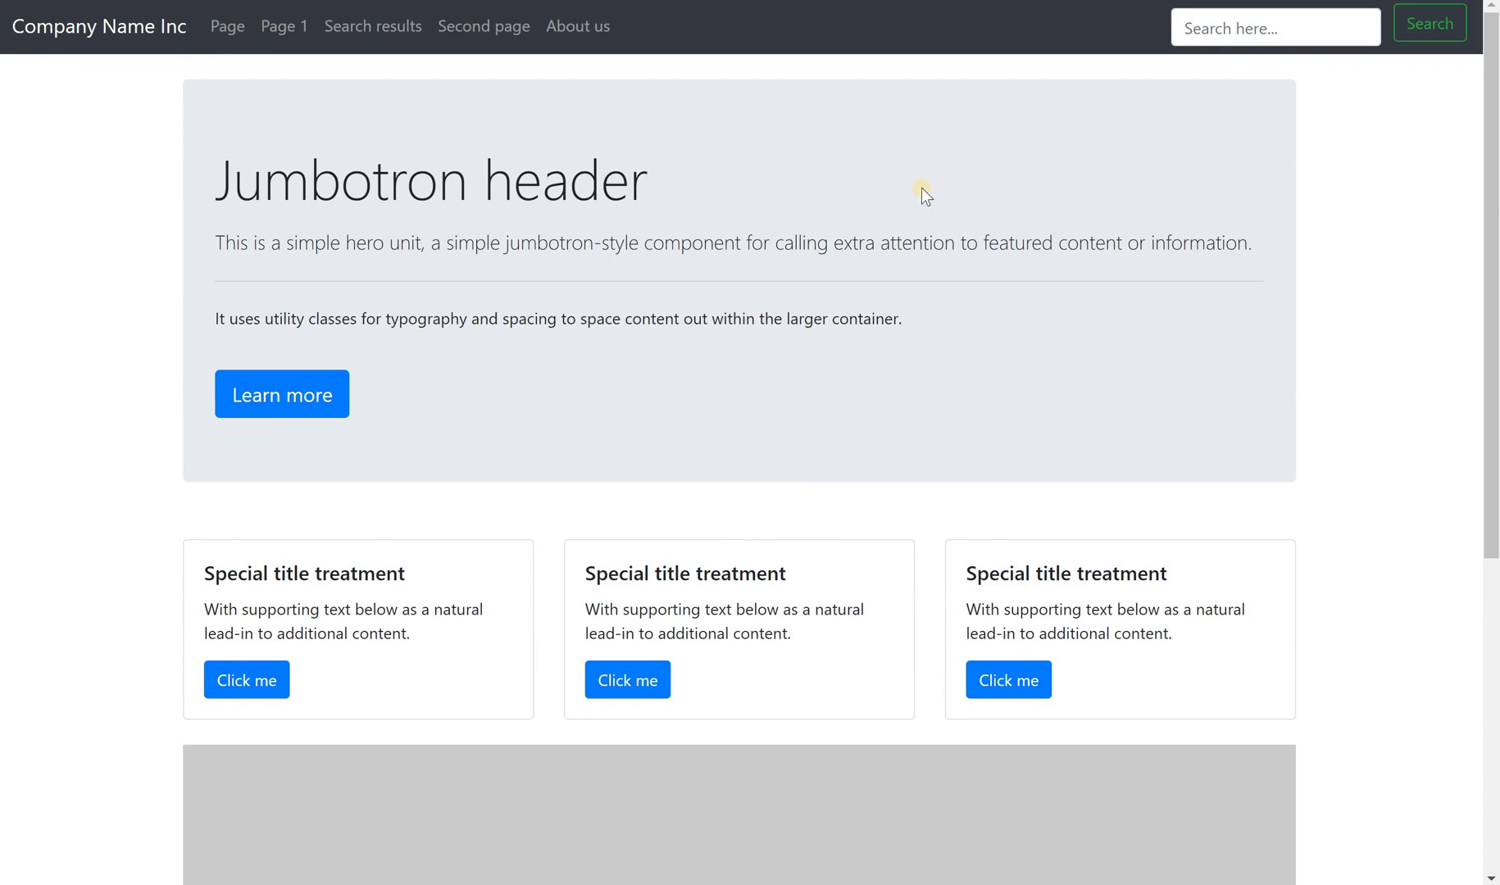
{"action": "scroll", "coordinate": [918, 193], "scroll_direction": "down", "scroll_amount": 6}
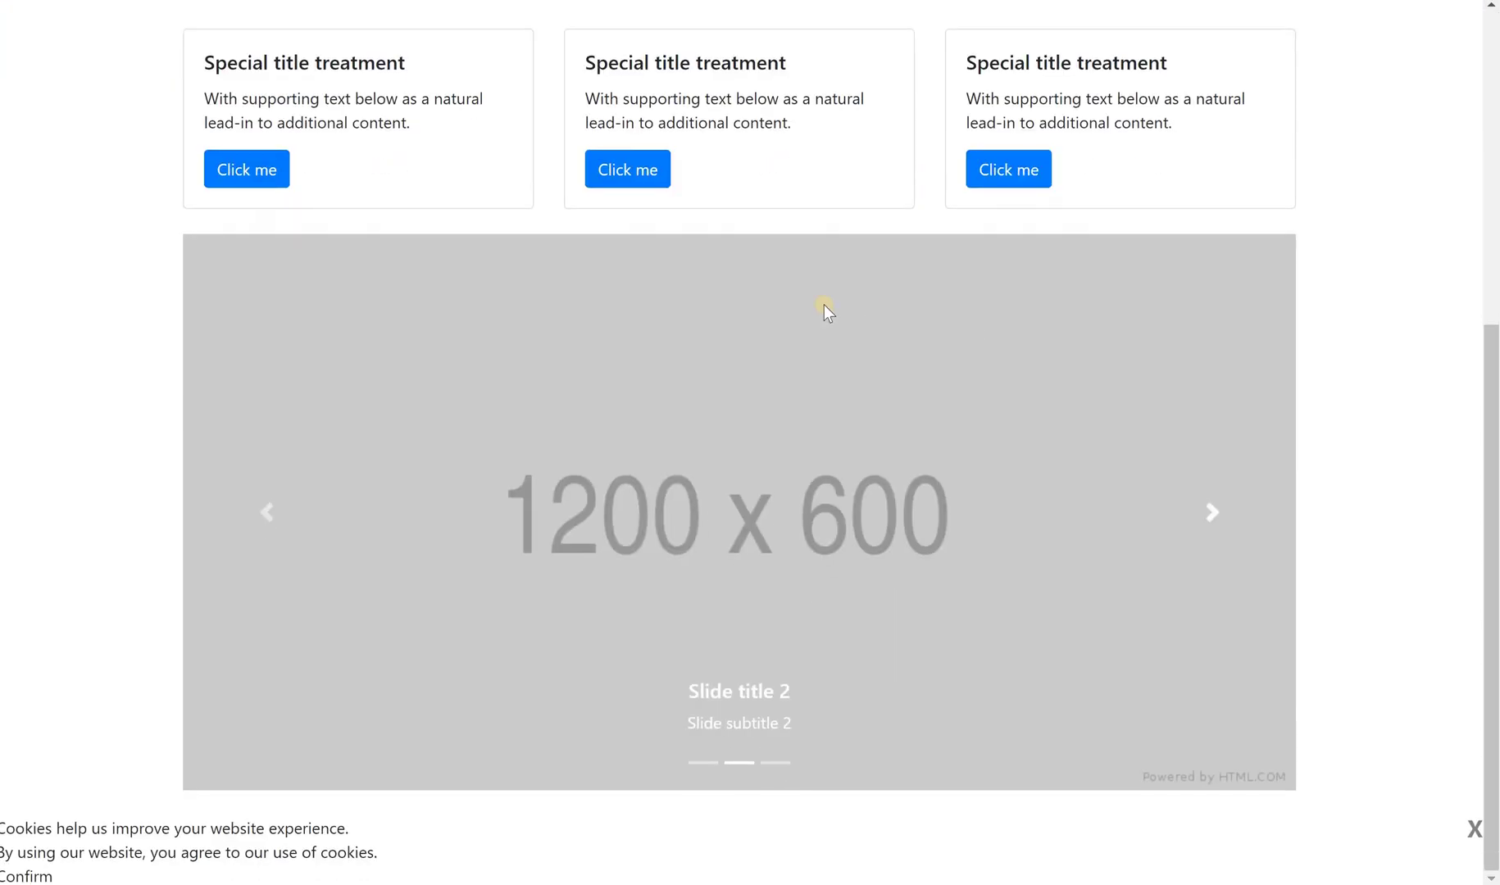
{"action": "scroll", "coordinate": [823, 303], "scroll_direction": "up", "scroll_amount": 6}
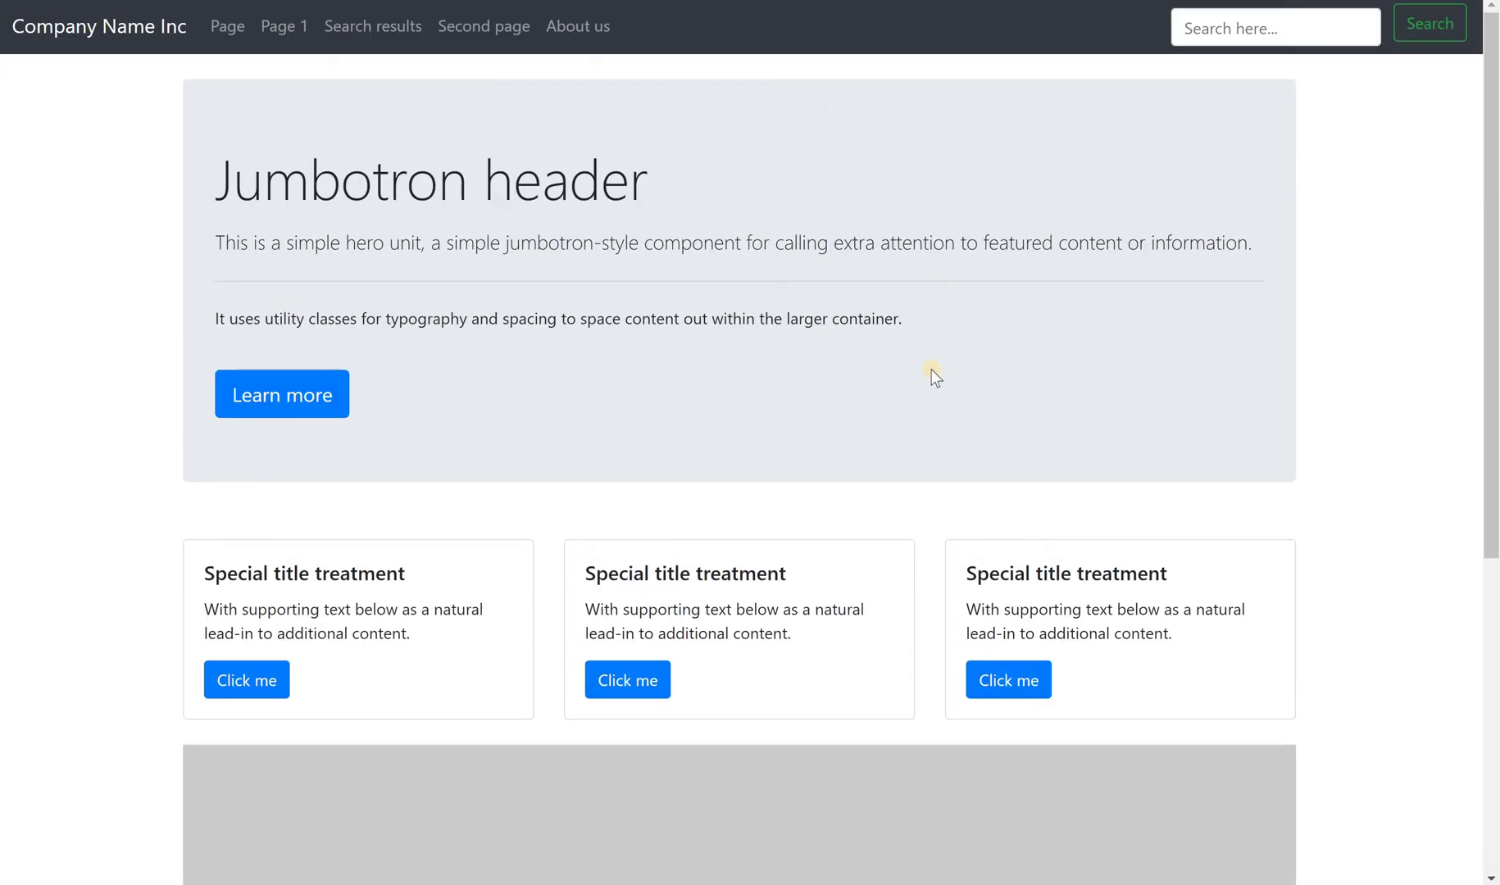
Inspect the Jumbotron and review its enclosing dmp-section div markup in the Elements panel
{"action": "right_click", "coordinate": [932, 369]}
{"action": "left_click", "coordinate": [904, 429]}
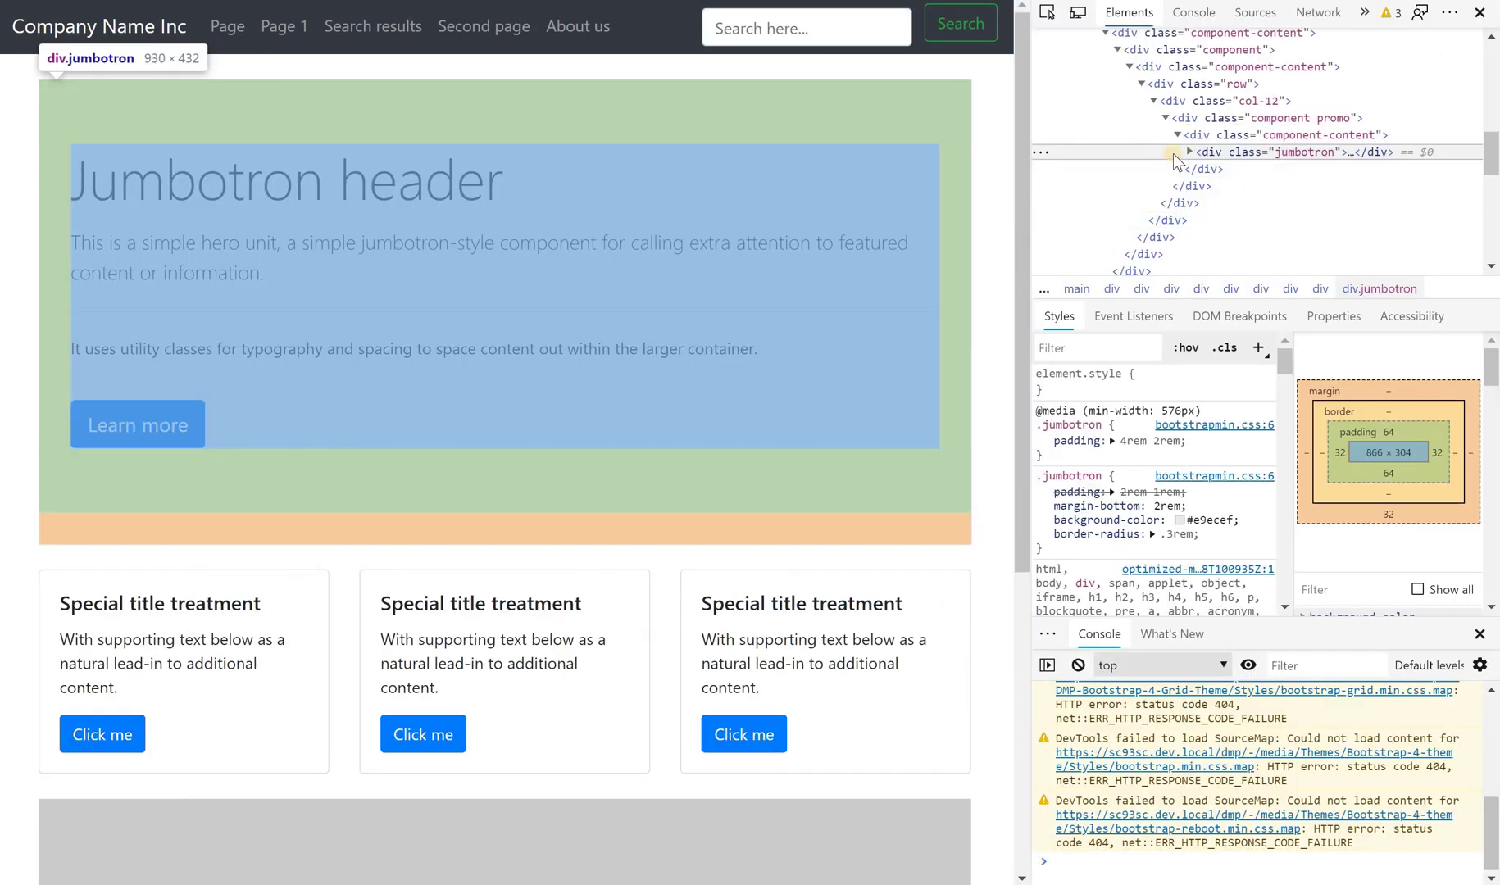
{"action": "scroll", "coordinate": [1172, 153], "scroll_direction": "up", "scroll_amount": 1}
{"action": "scroll", "coordinate": [1175, 139], "scroll_direction": "up", "scroll_amount": 2}
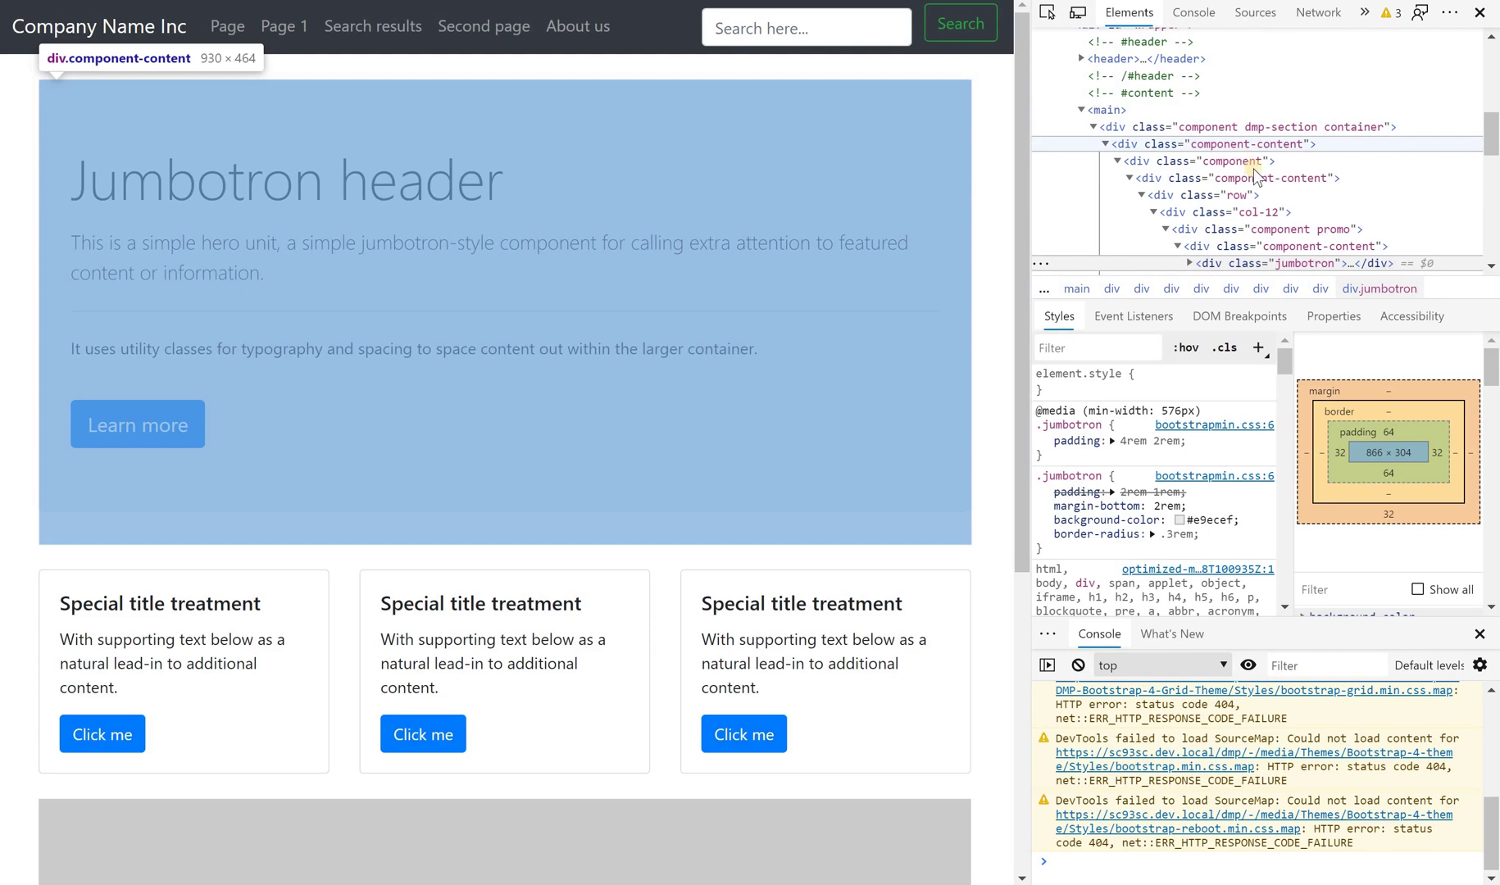
{"action": "scroll", "coordinate": [1262, 155], "scroll_direction": "down", "scroll_amount": 2}
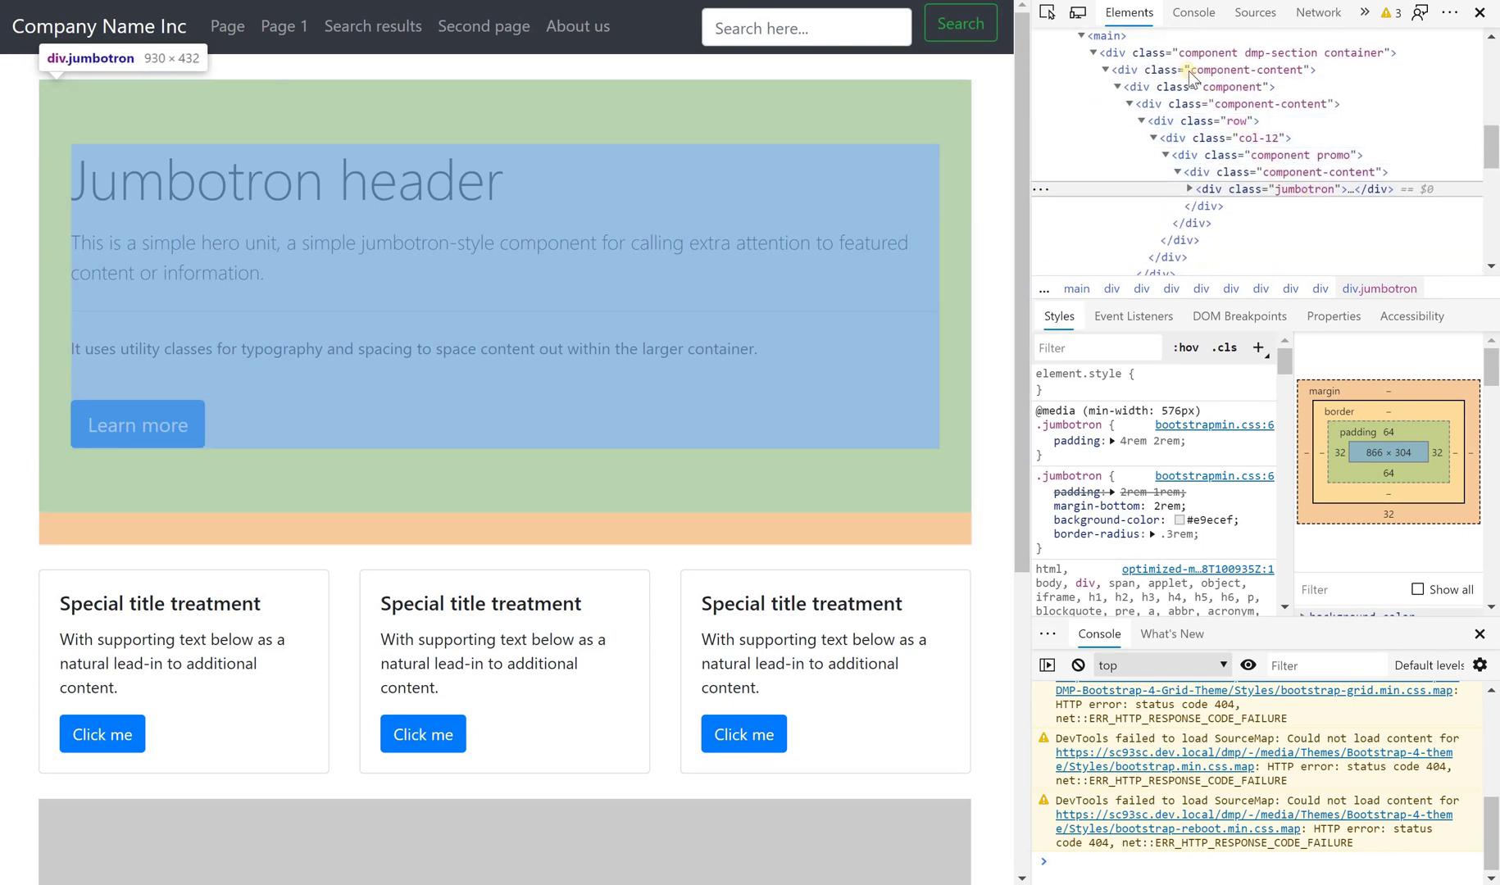